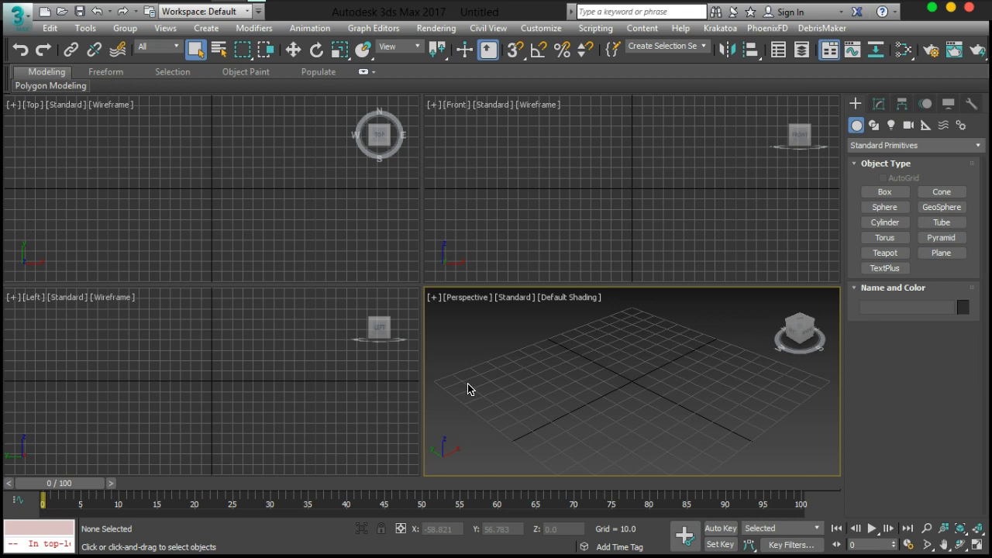
left_click(518, 384)
left_click(532, 401)
left_click(553, 400)
left_click(248, 328)
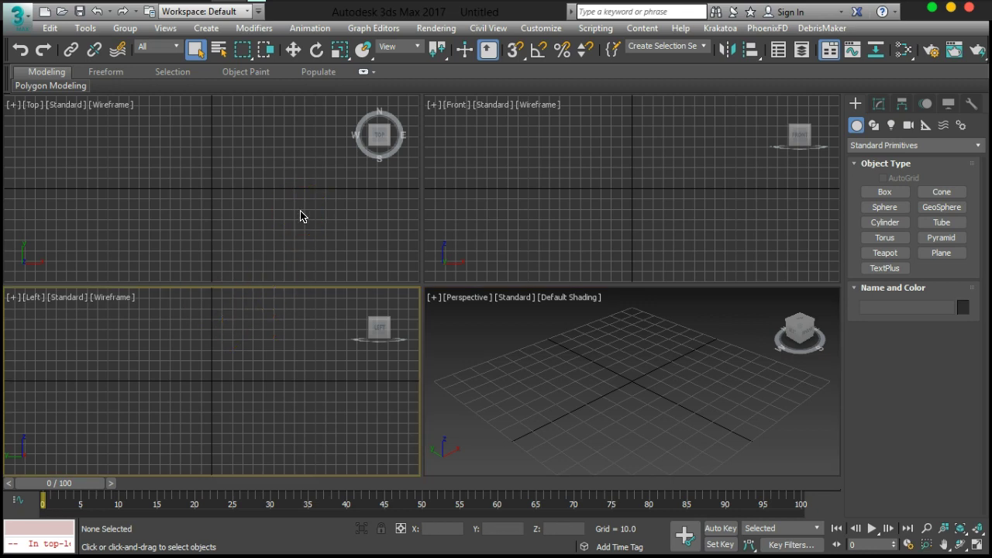
left_click(625, 388)
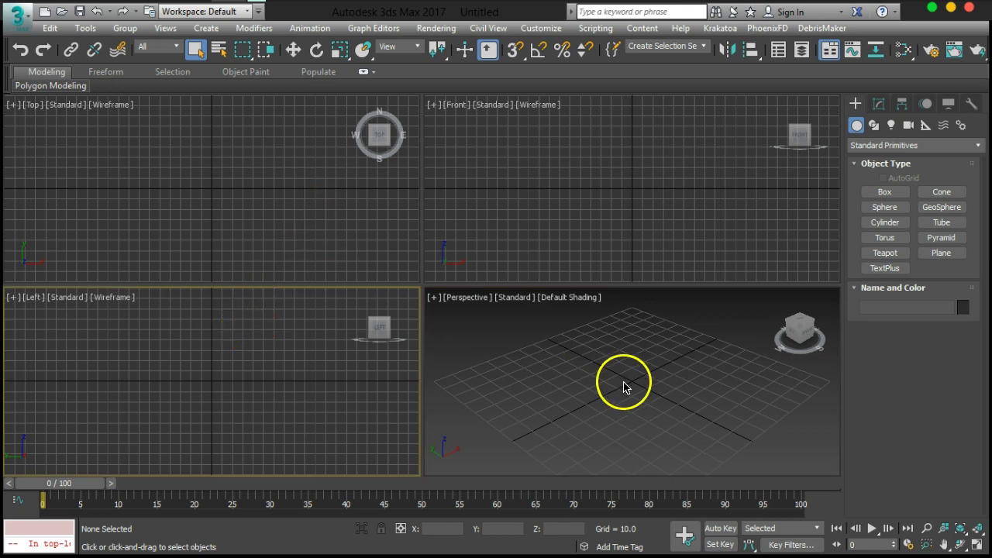
left_click(687, 239)
left_click(651, 338)
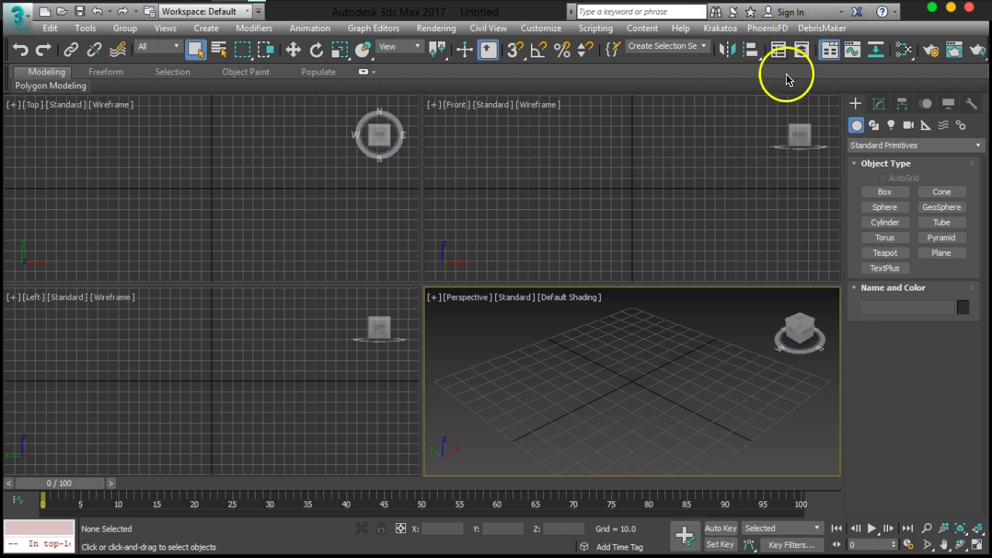
left_click(666, 161)
left_click(318, 273)
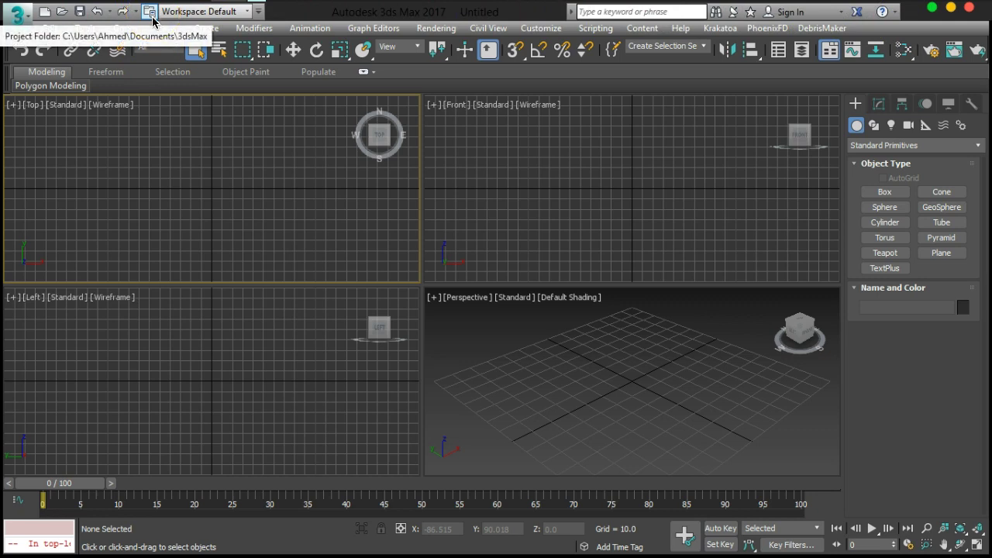
left_click(191, 146)
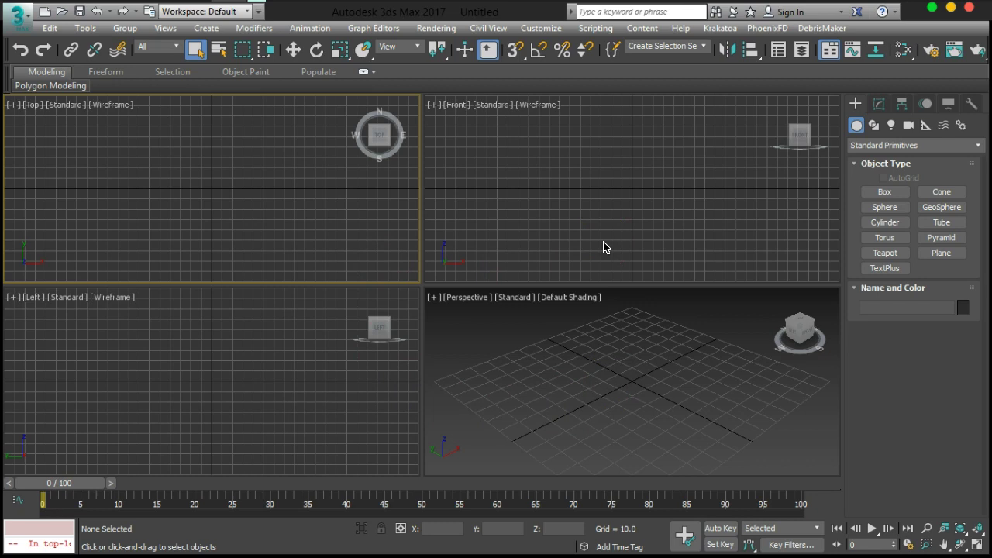
- Create a new folder named NewProj on the Desktop while choosing the project folder
left_click(147, 14)
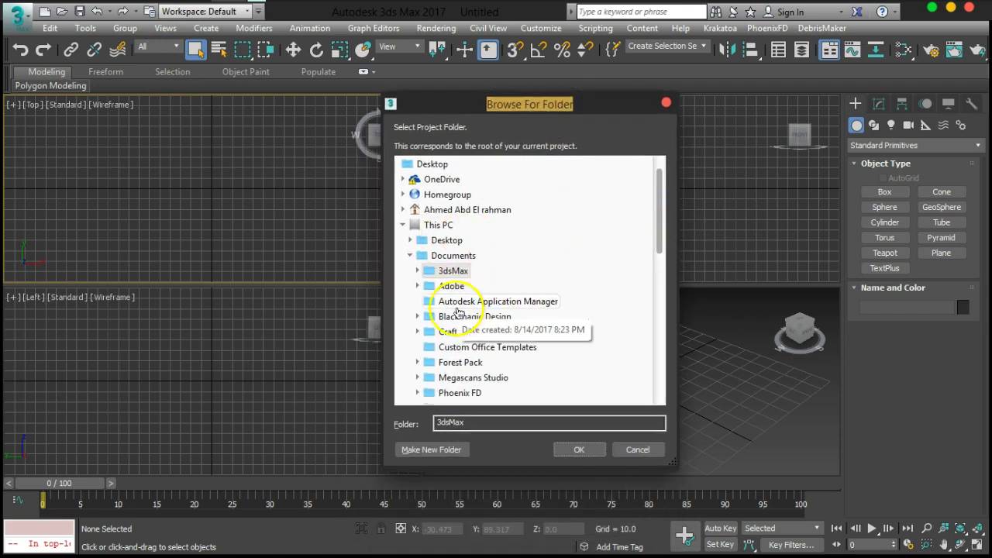
left_click(410, 255)
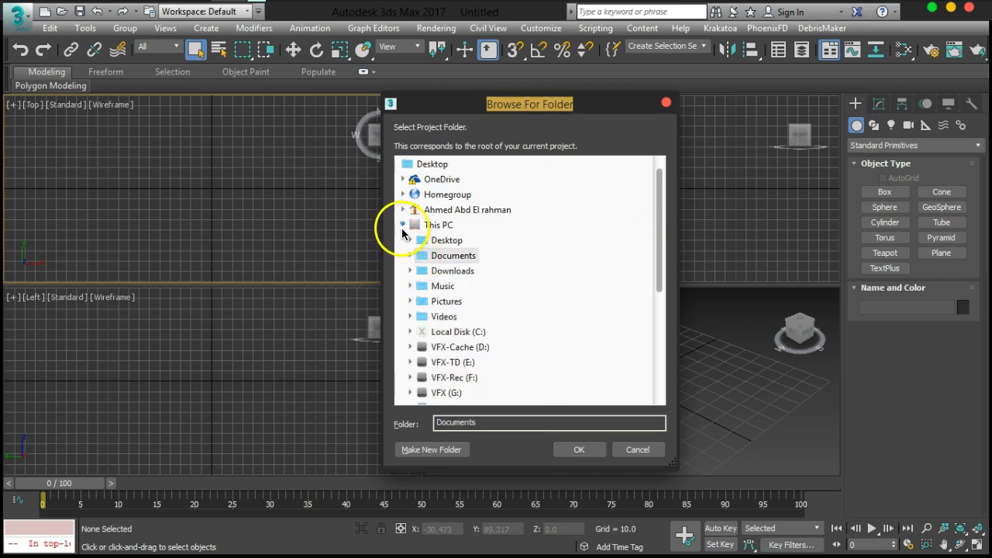
left_click(402, 224)
left_click(433, 163)
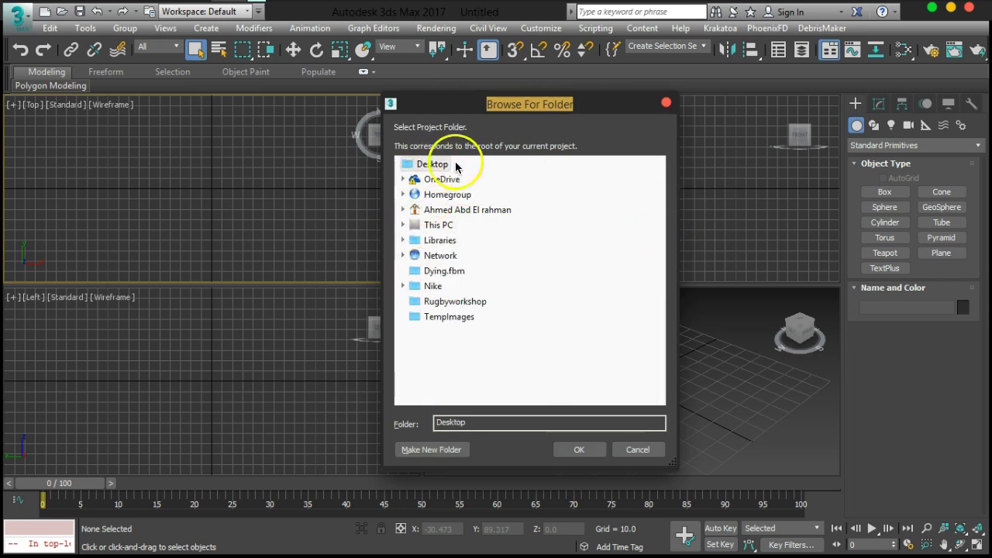
left_click(432, 450)
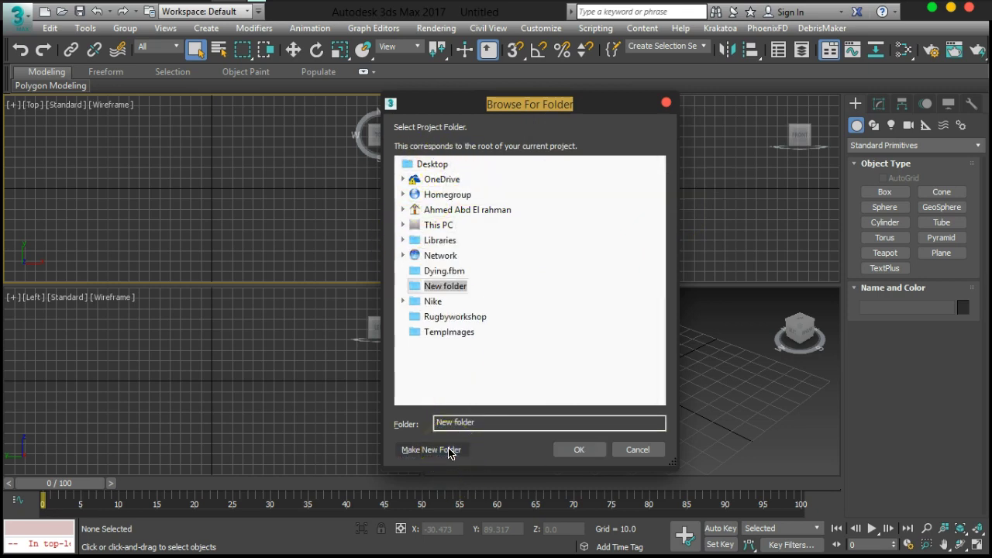
type("N")
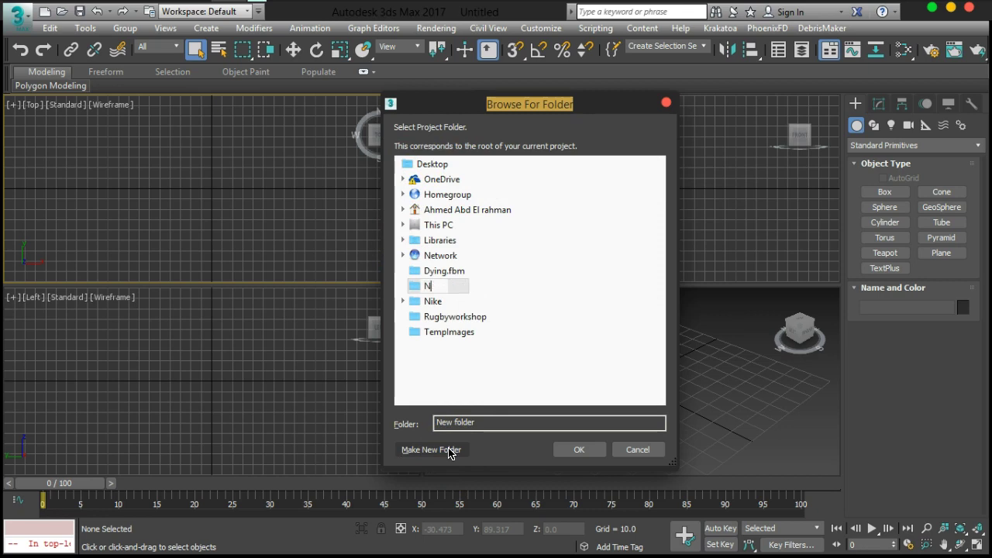
type("ewP")
key("BackSpace")
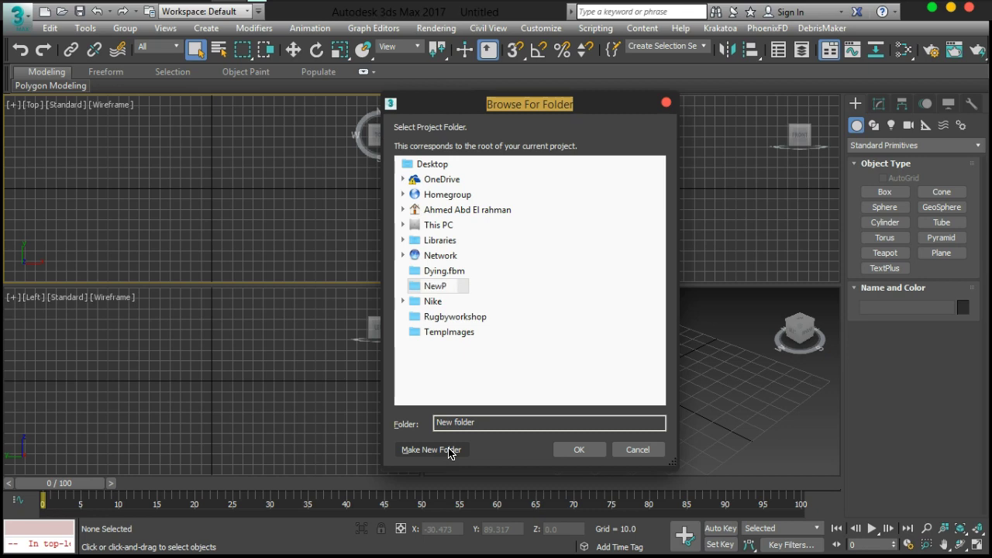
- Select the NewProj folder and set it as the current project folder
left_click(423, 287)
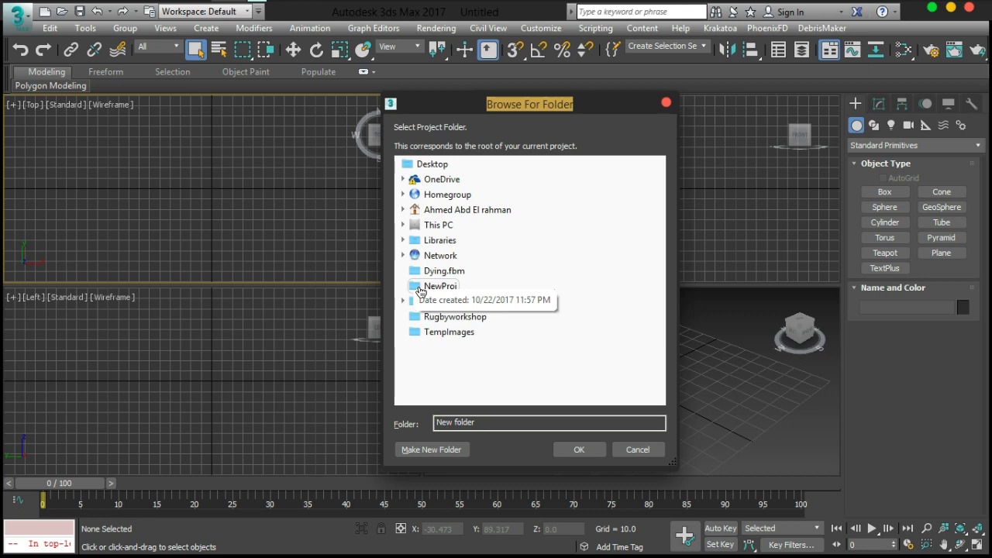
left_click(765, 349)
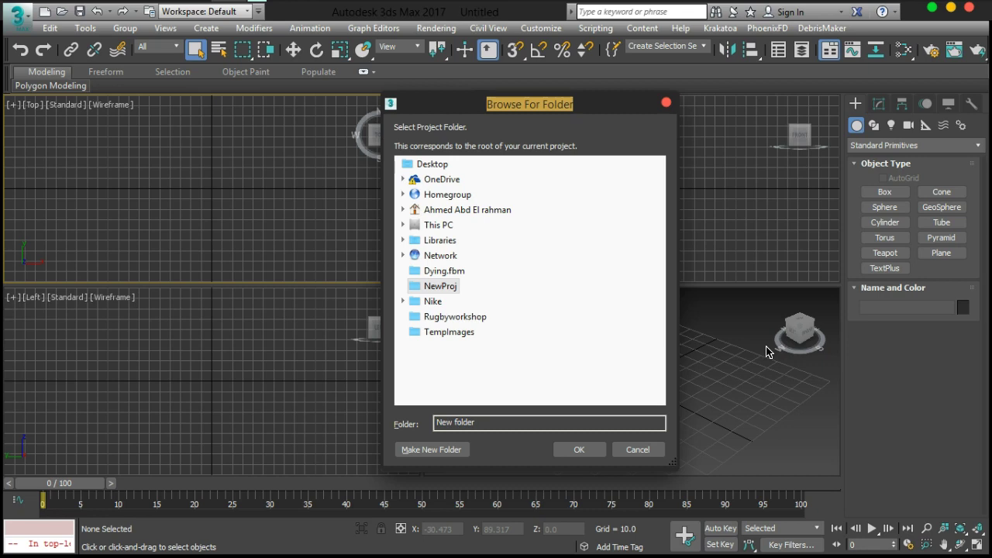
left_click_drag(739, 378, 710, 380)
left_click_drag(801, 338, 781, 347)
left_click_drag(791, 339, 780, 400)
left_click(582, 450)
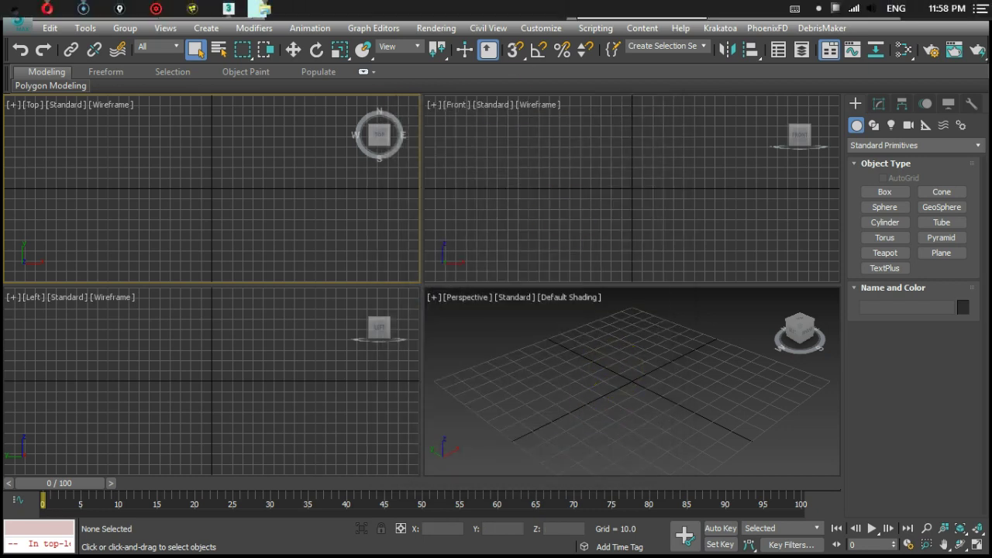
- Go to the Windows Start screen and mark the 3ds Max 2017 tile to look for its options, then clear the selection
left_click(16, 10)
right_click(432, 285)
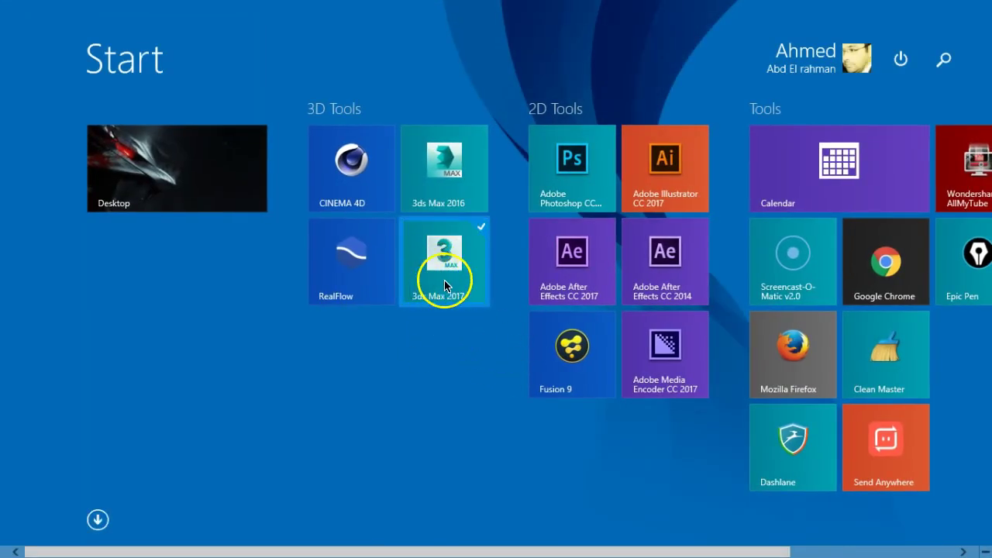
left_click(396, 396)
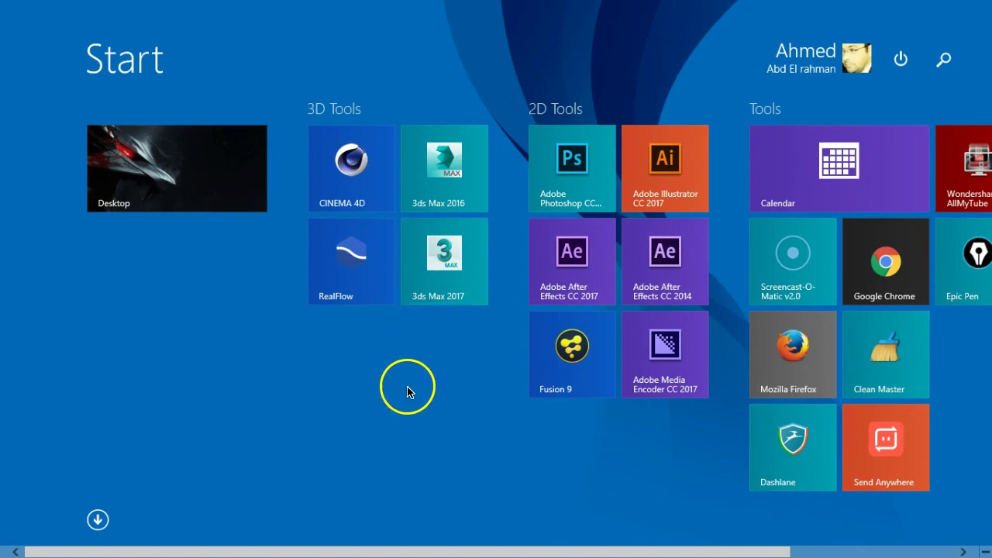
- Search the full list of installed apps for "3ds", mark 3ds Max 2017, and leave the app list
left_click(97, 519)
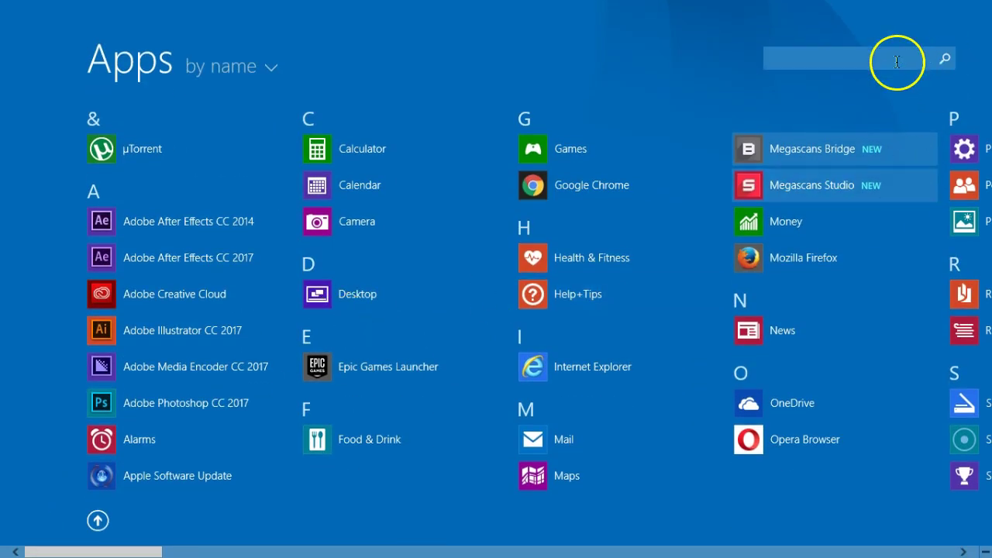
left_click(896, 60)
type("3ds")
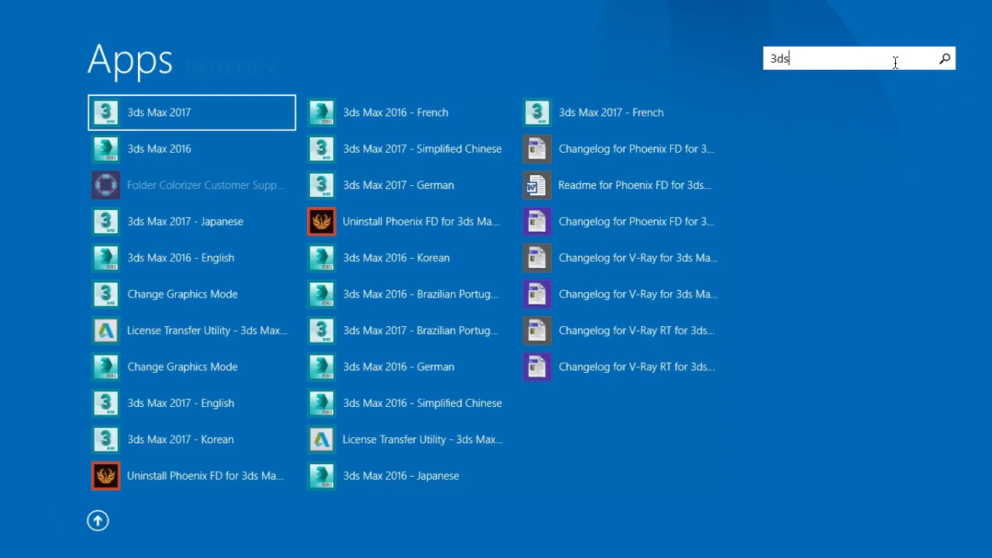
right_click(163, 118)
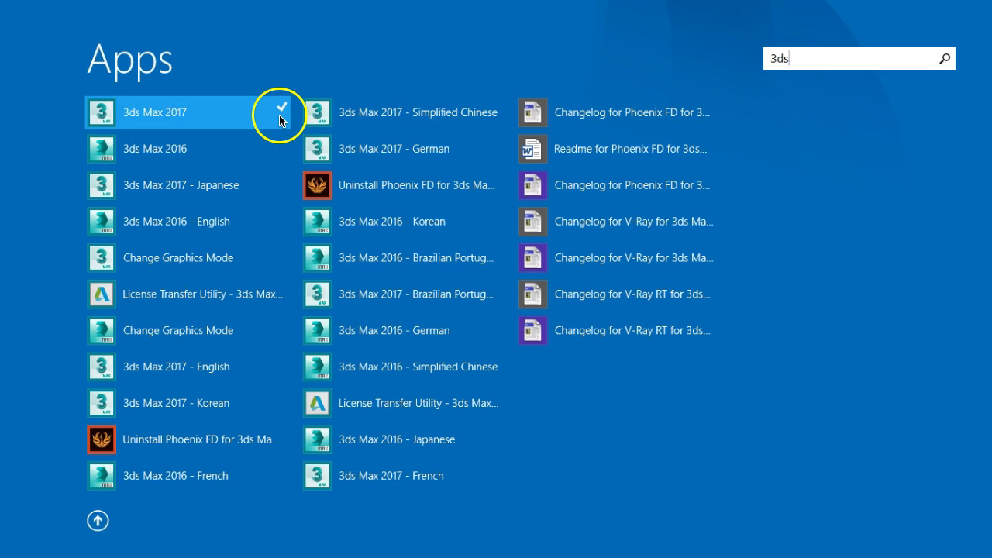
key("Escape")
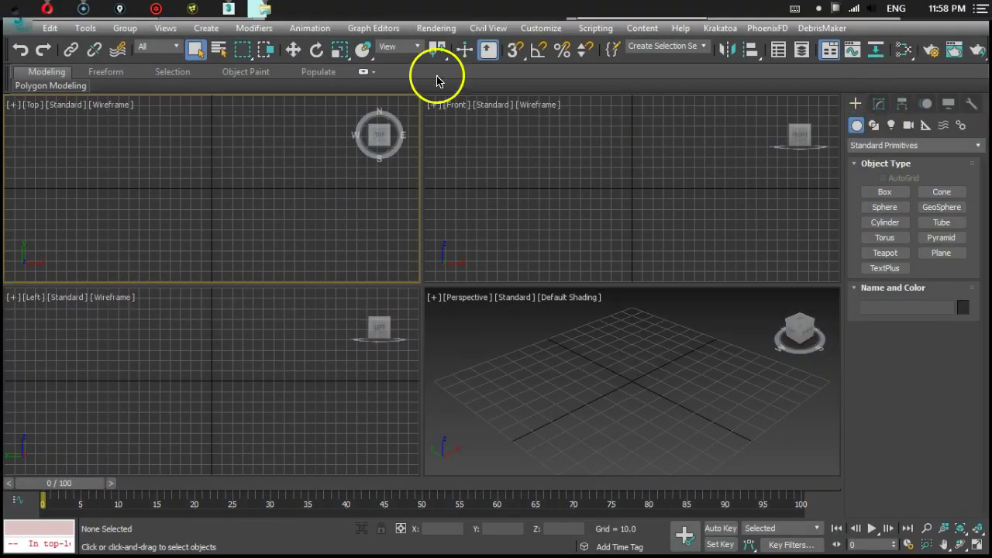
- Minimize 3ds Max and check the properties of Autodesk-Maya-logo.png on the desktop, then close them
left_click(561, 215)
left_click(930, 11)
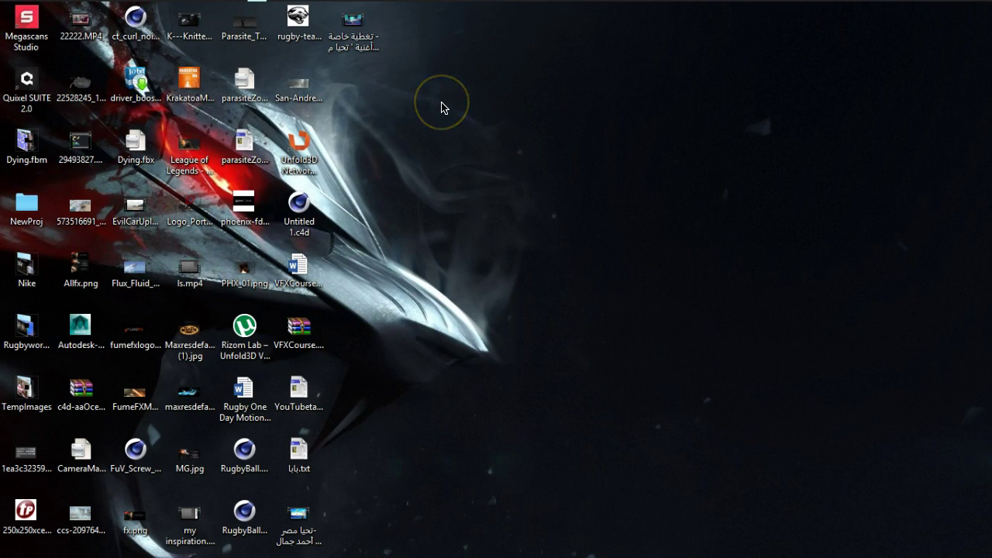
left_click(81, 331)
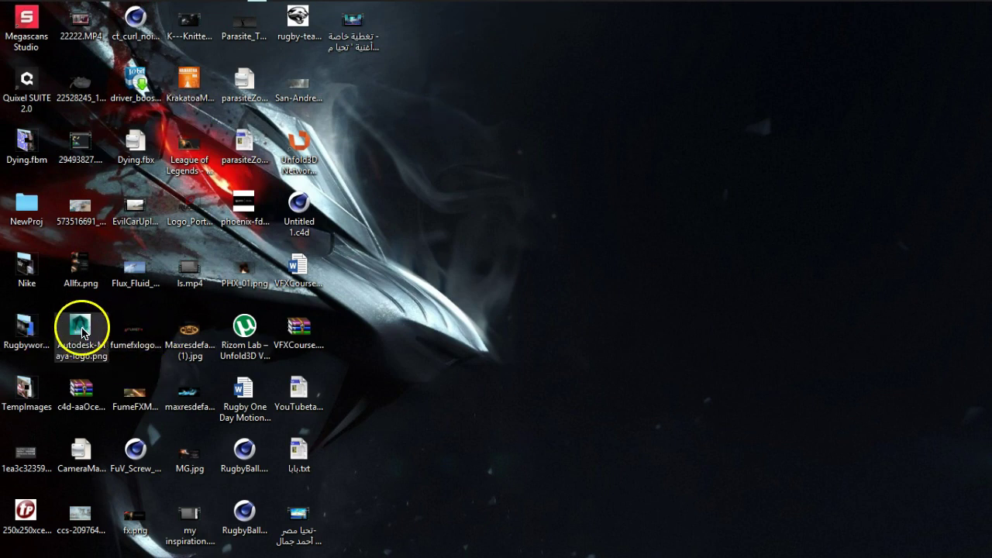
right_click(81, 332)
left_click(121, 543)
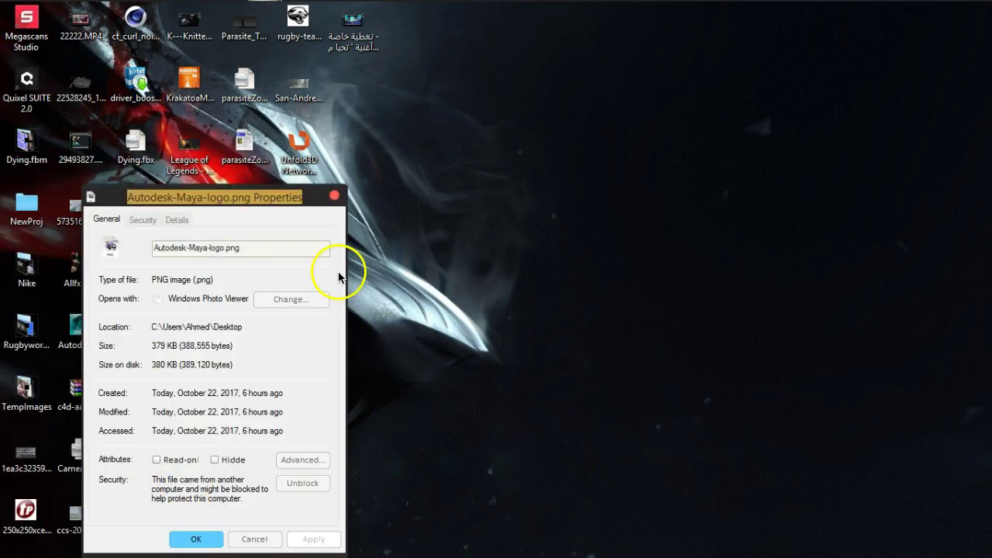
left_click(335, 195)
- Examine the compatibility properties of the Unfold3D Network 9.0.2 shortcut for the run-as-administrator option, and close them without changes
left_click(303, 160)
right_click(304, 160)
left_click(211, 487)
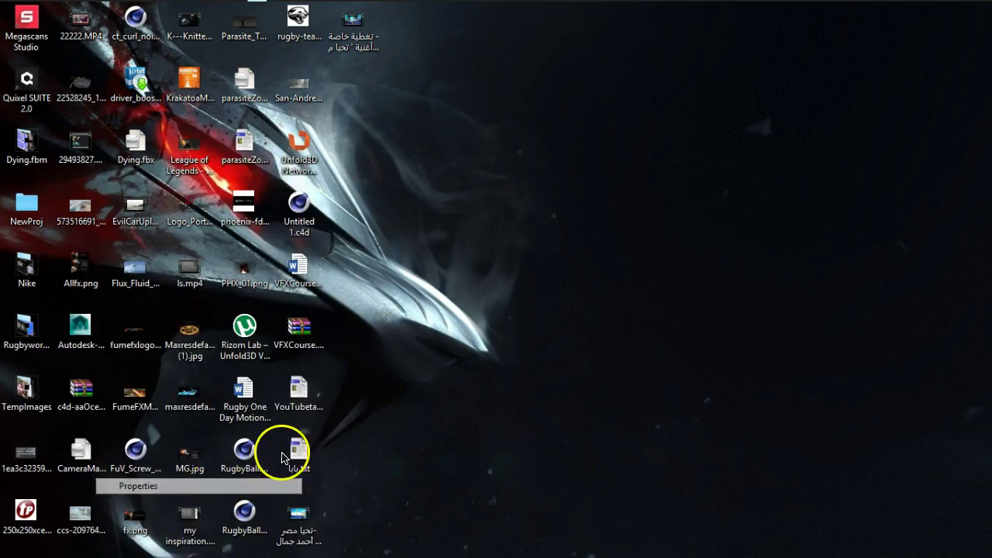
left_click(408, 193)
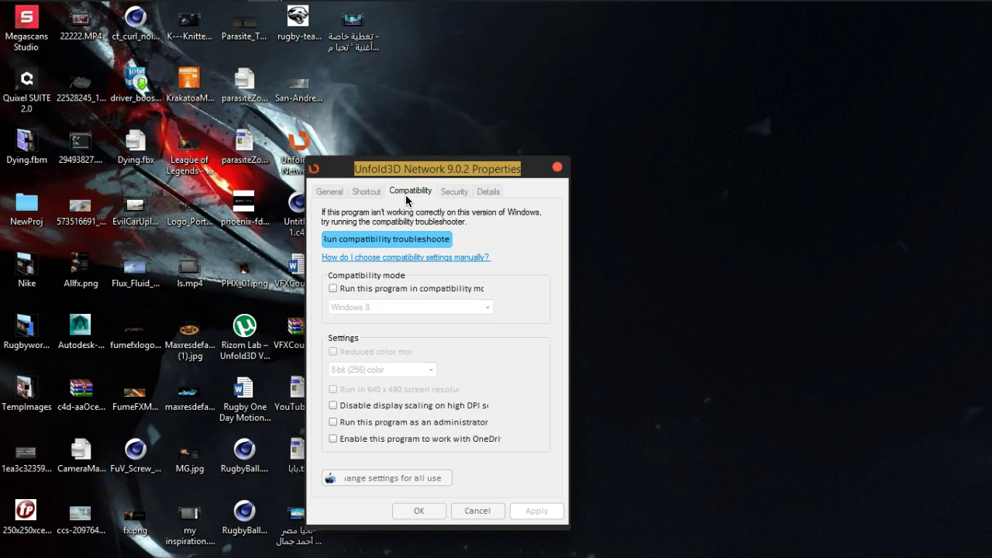
left_click(399, 195)
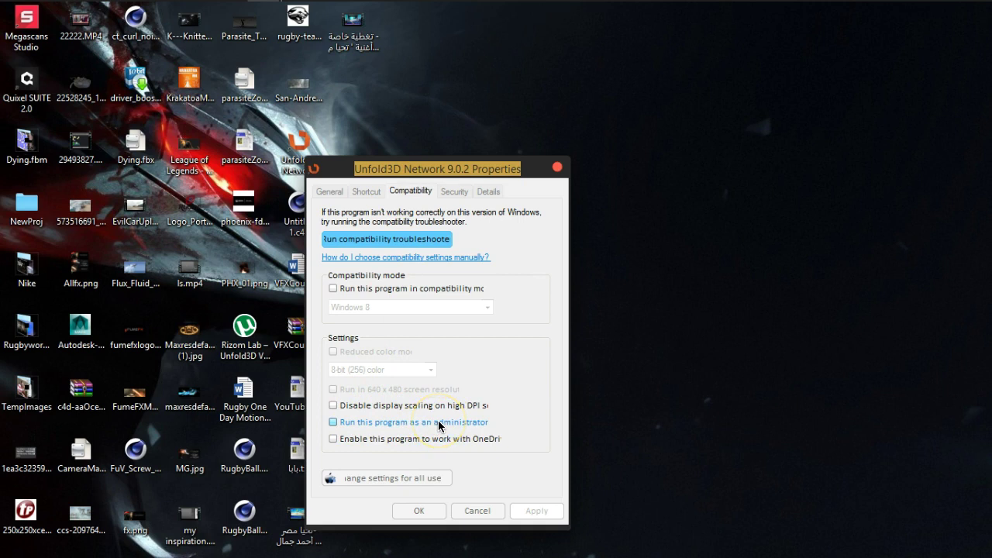
left_click(477, 511)
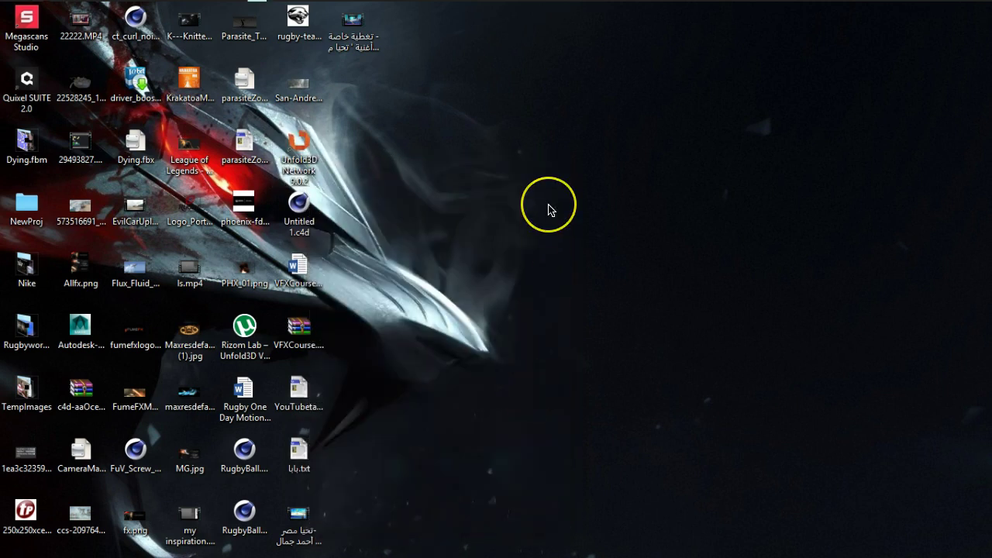
- Switch back to 3ds Max 2017 and activate the Front viewport
mouse_move(262, 5)
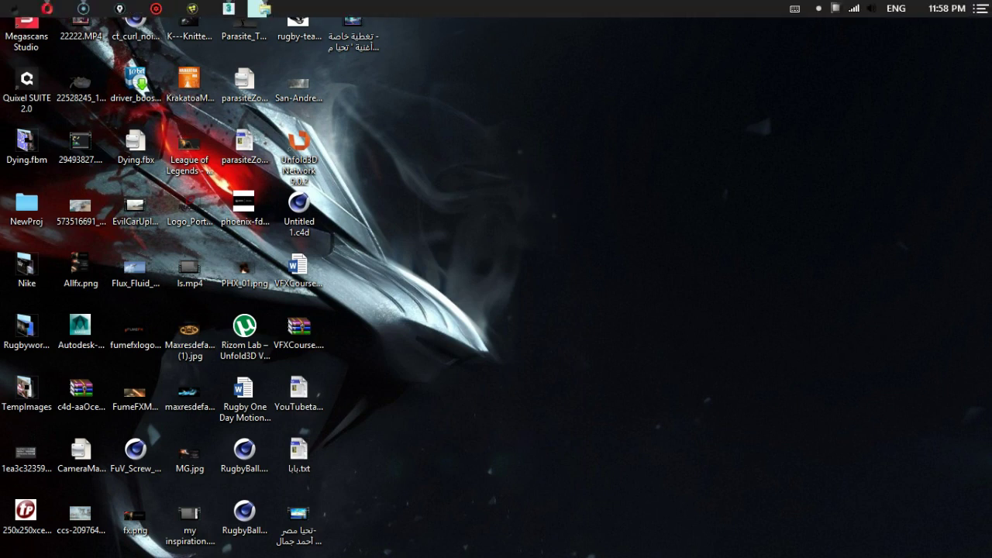
left_click(229, 8)
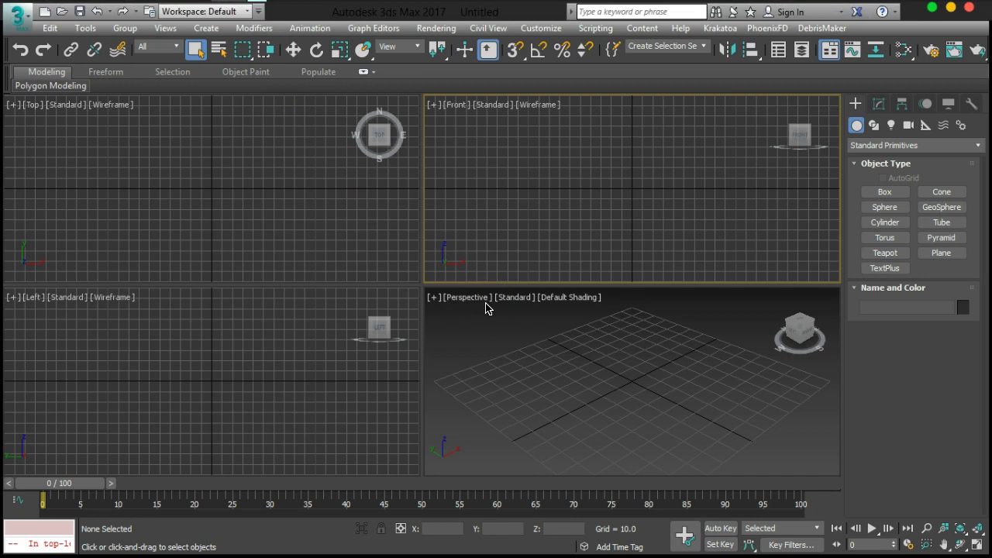
left_click(574, 374)
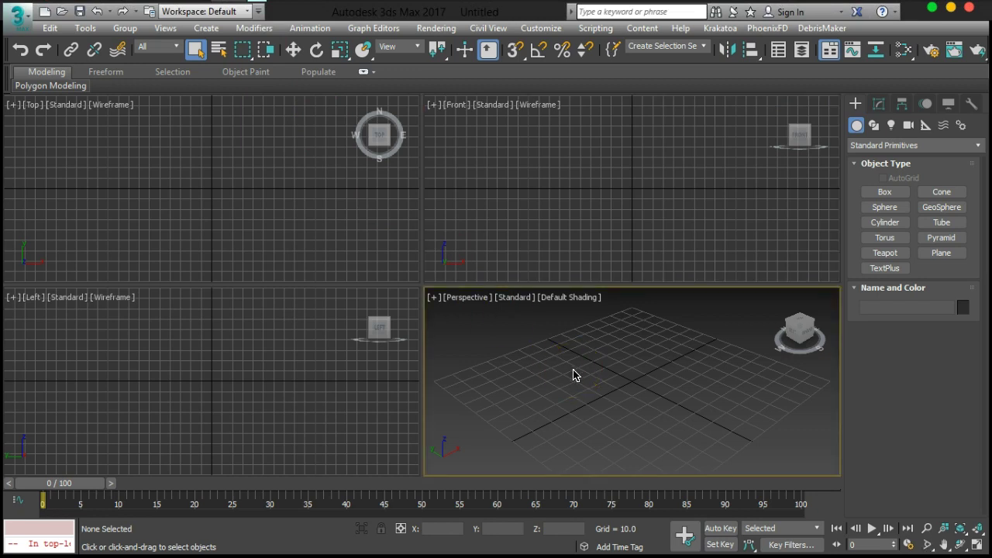
left_click(559, 155)
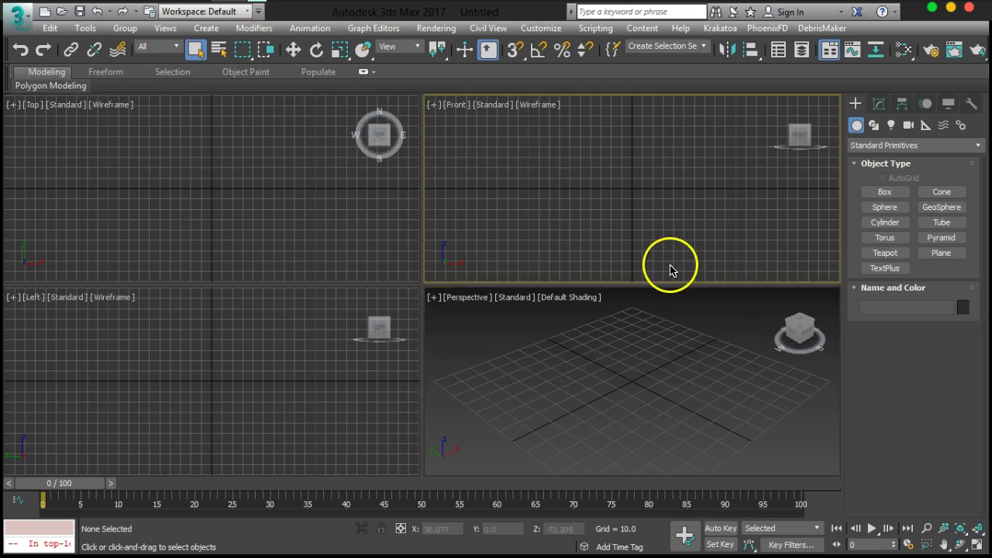
- Save the scene as My1st in the scenes folder of the NewProj project
left_click(78, 11)
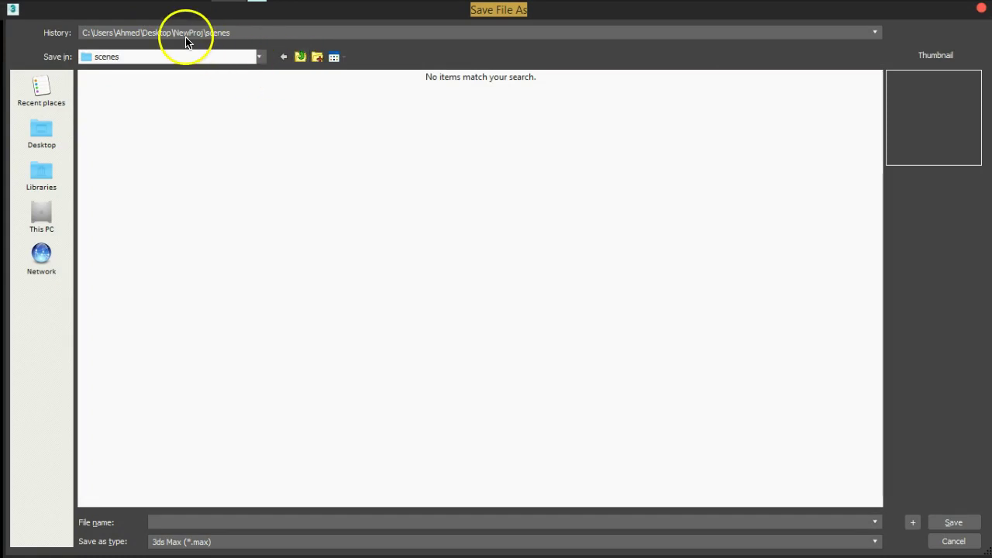
left_click(300, 58)
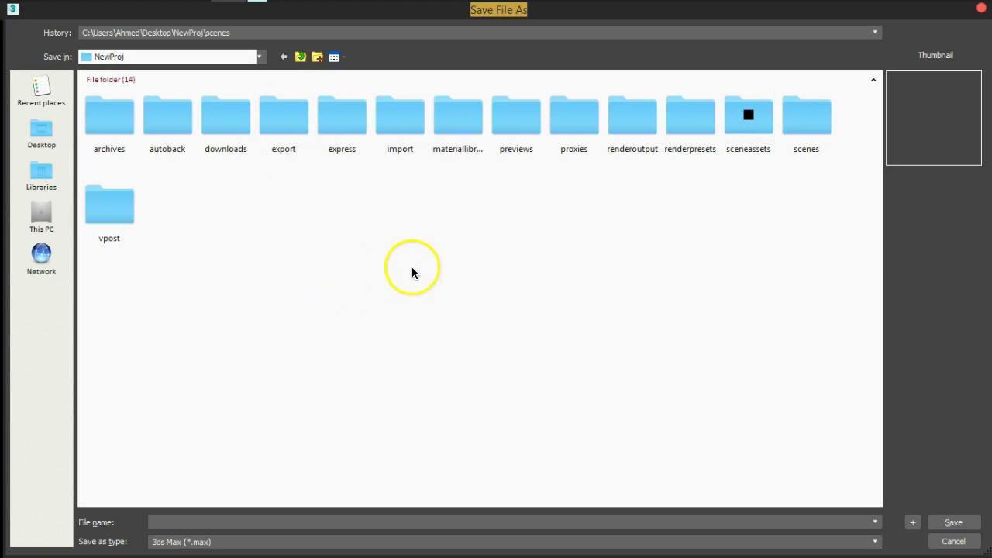
double_click(802, 139)
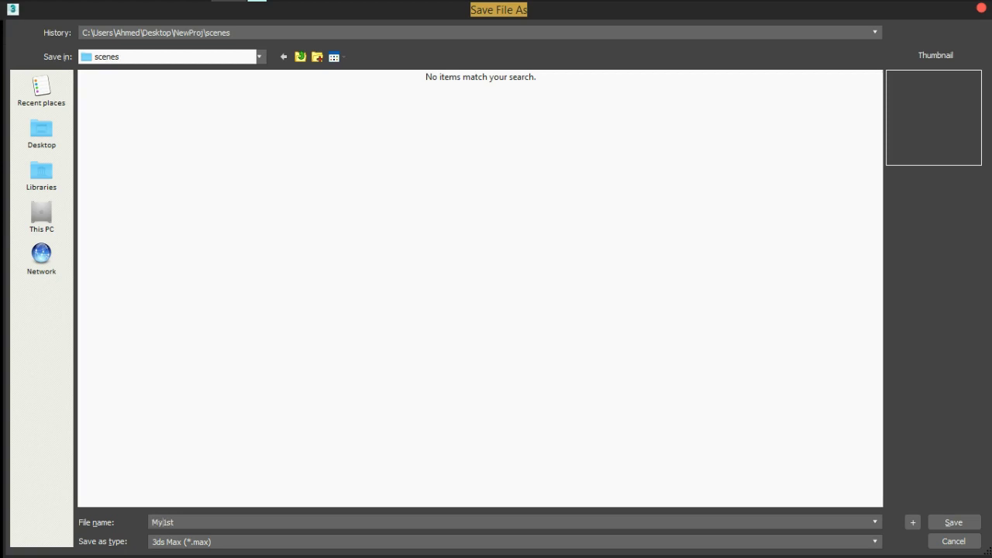
key("Return")
left_click(450, 400)
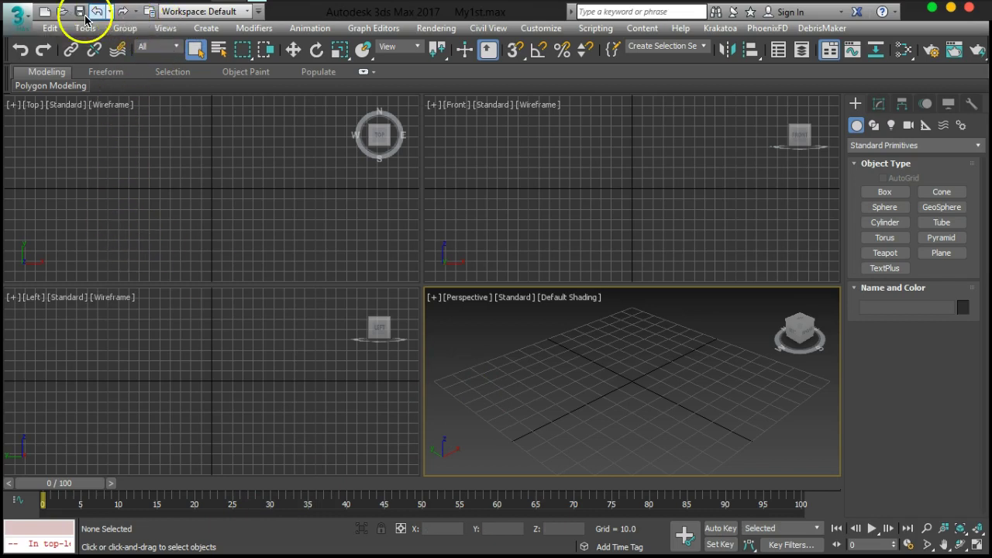
left_click(311, 214)
left_click(533, 240)
left_click(532, 377)
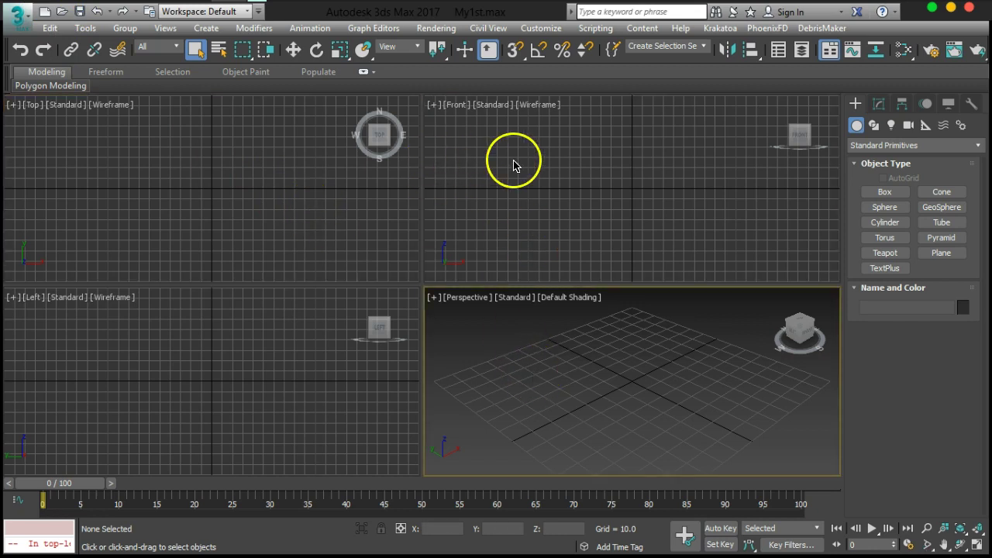
left_click(49, 29)
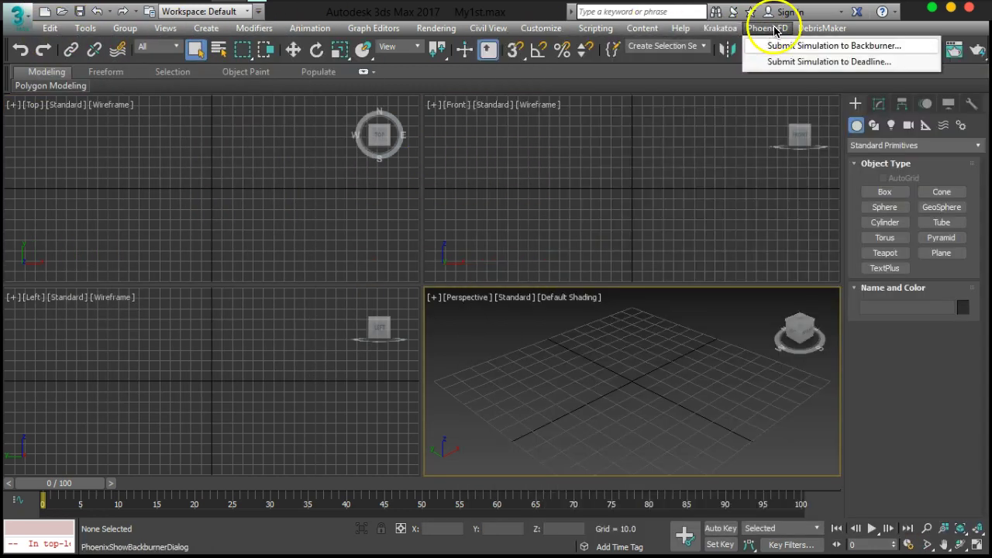
left_click(432, 30)
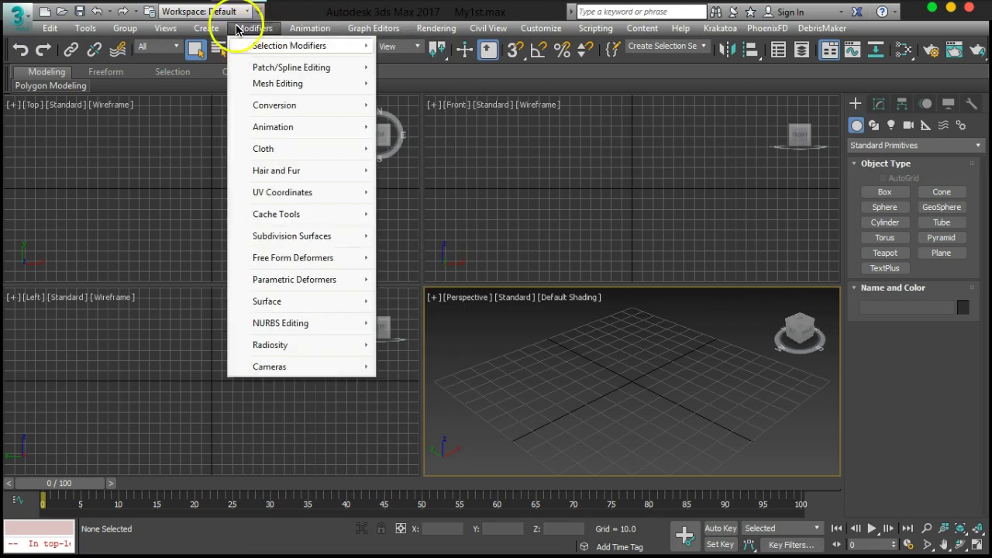
mouse_move(208, 28)
left_click(515, 187)
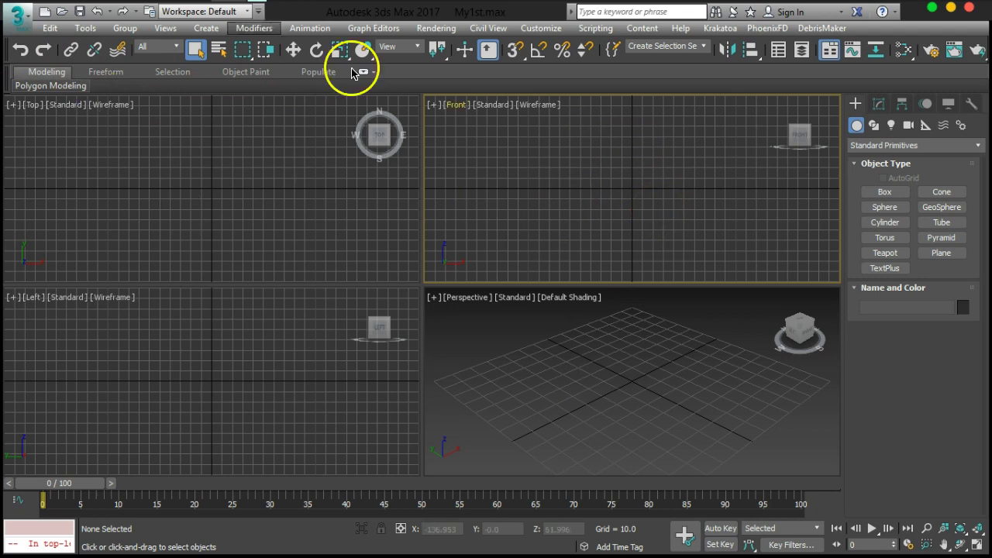
- Activate the Top, Left, Perspective and Front viewports in turn to compare the four views of the empty scene
left_click(179, 237)
left_click(284, 390)
left_click(541, 385)
left_click(250, 230)
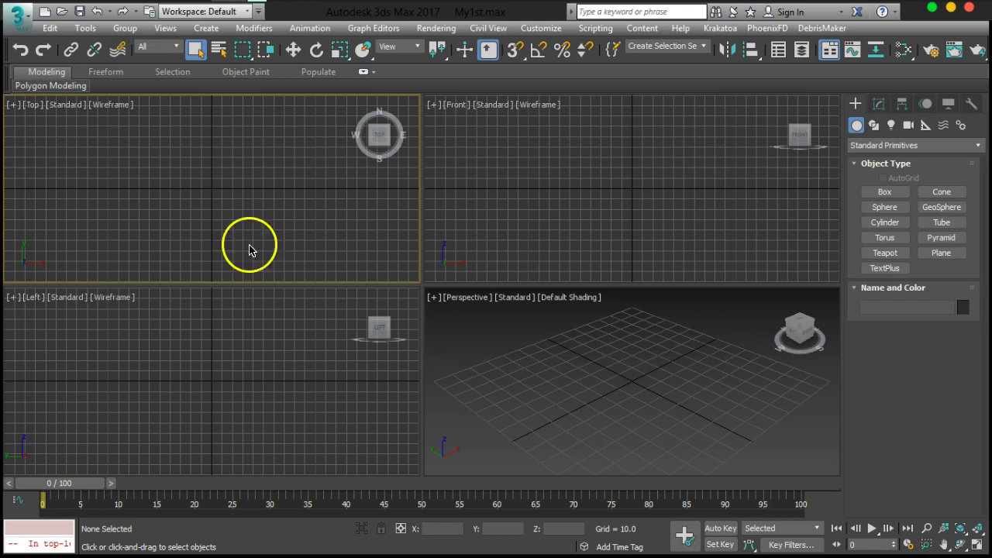
left_click(585, 195)
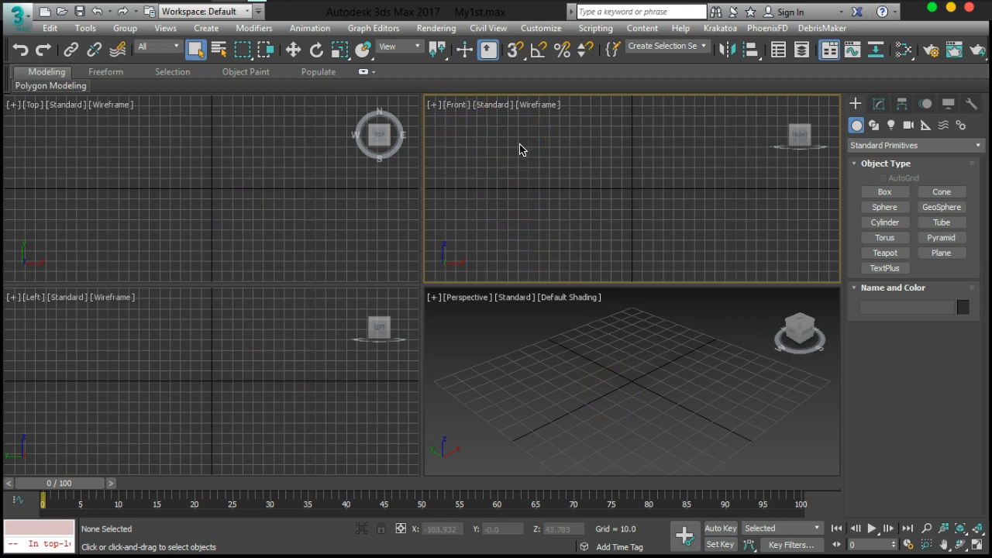
left_click(534, 339)
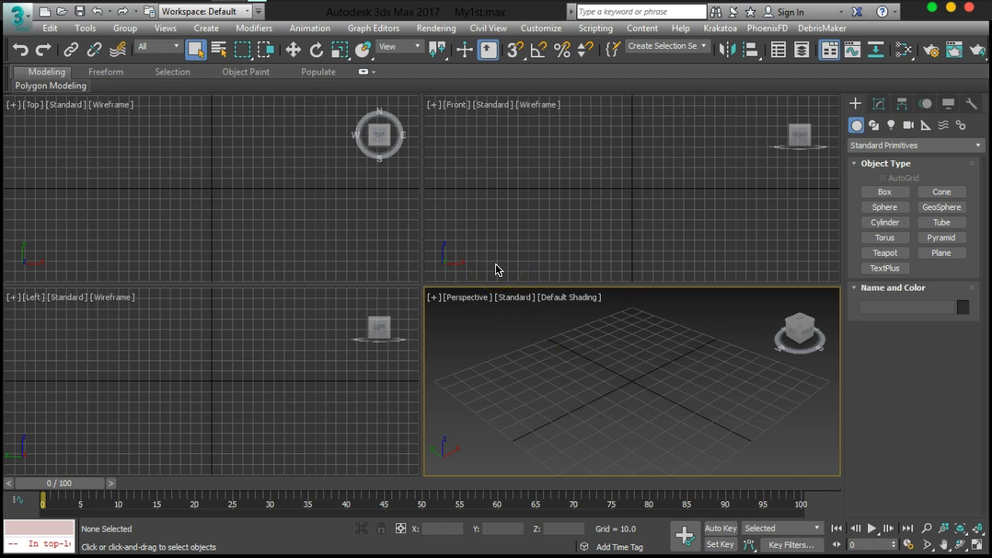
left_click(241, 225)
left_click(586, 343)
left_click(235, 256)
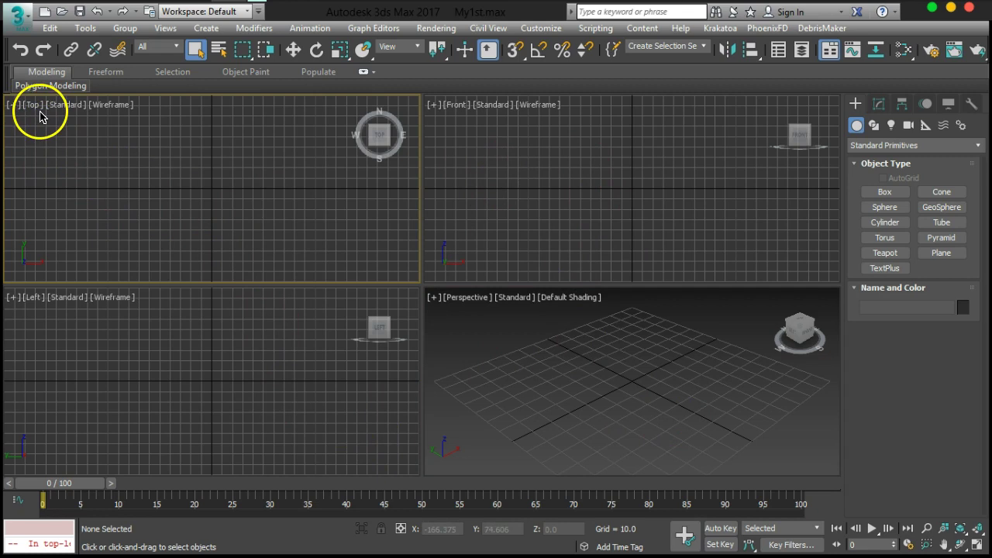
left_click(693, 228)
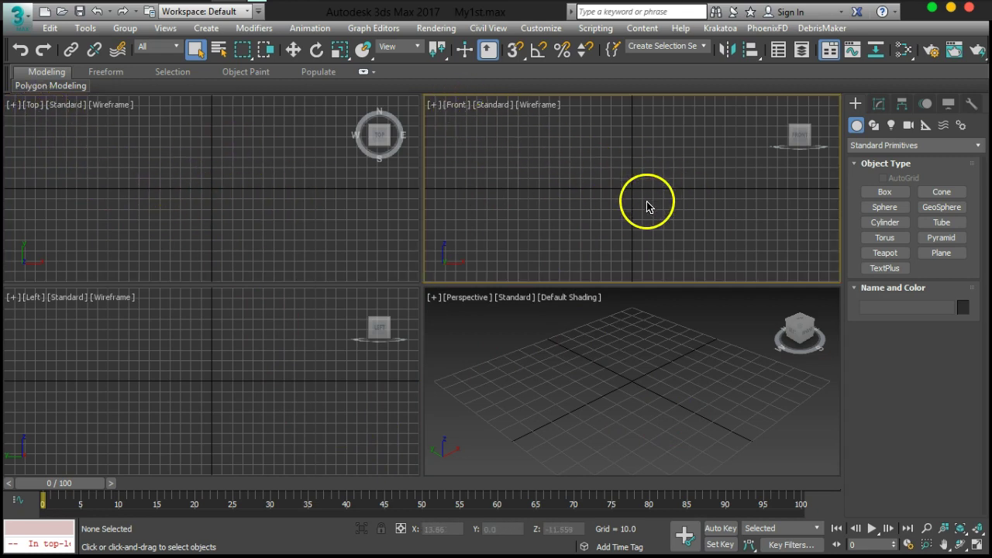
left_click(209, 339)
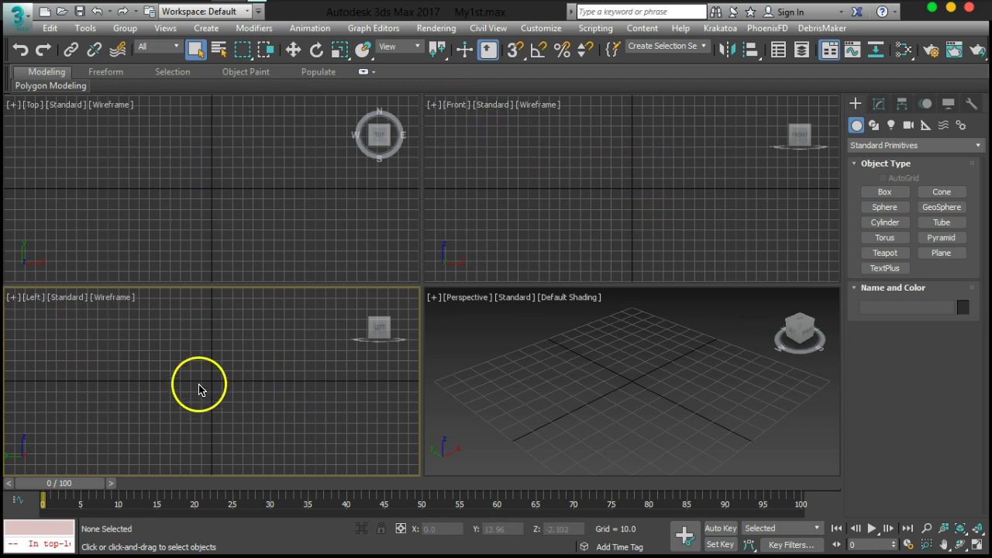
left_click(691, 390)
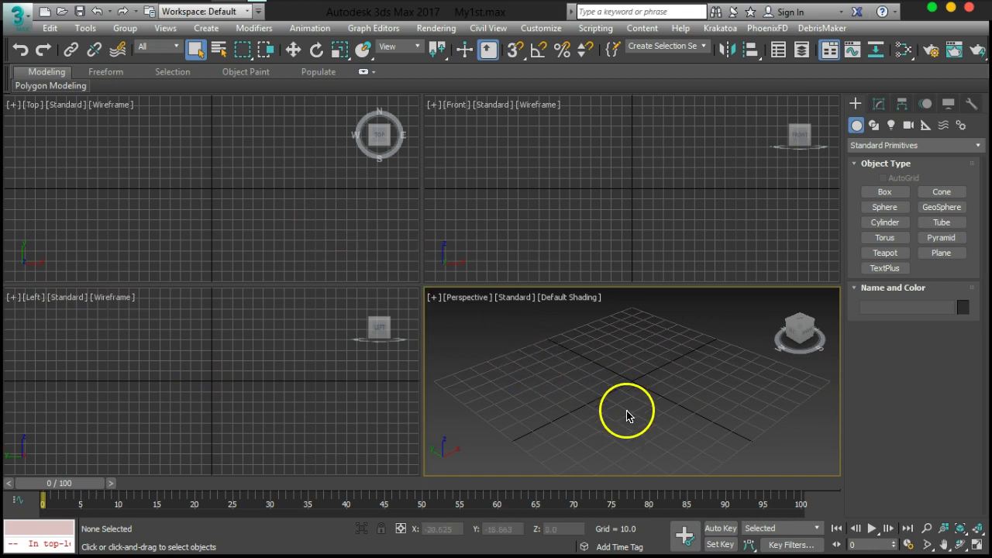
left_click(255, 214)
left_click(504, 204)
left_click(328, 409)
left_click(375, 204)
left_click(543, 198)
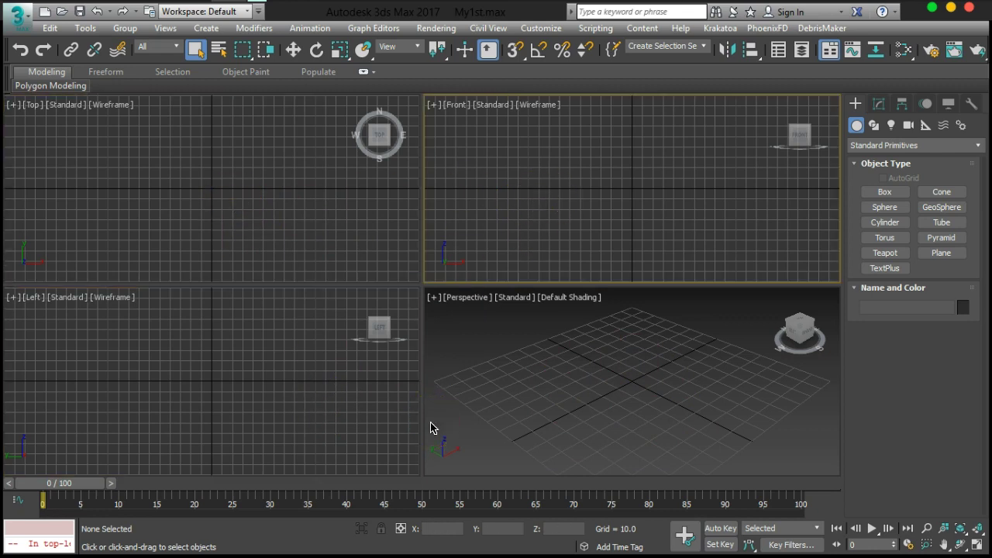
- Create a small cylinder near the grid origin in the Perspective viewport and deselect it
left_click(885, 223)
left_click_drag(629, 374, 638, 383)
left_click(641, 338)
left_click(195, 49)
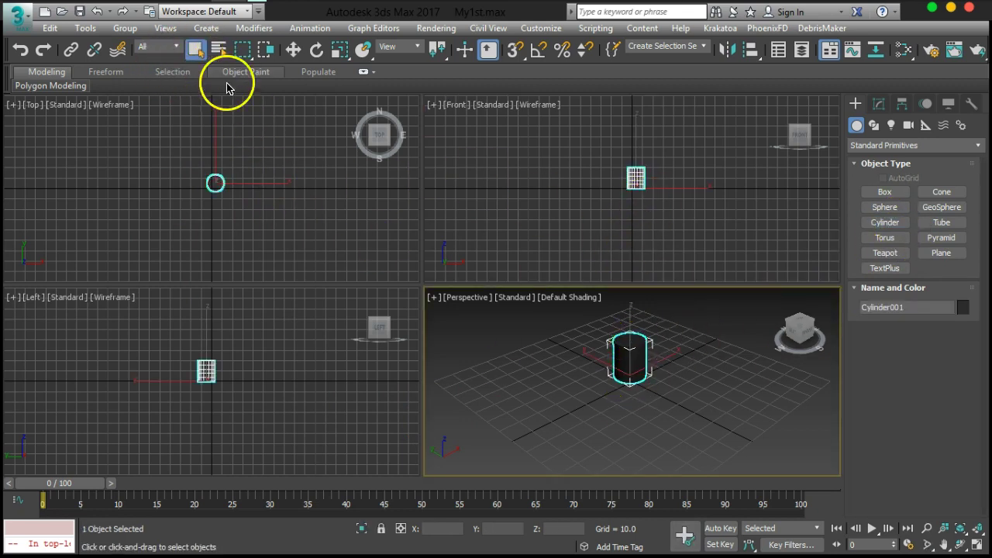
left_click(622, 255)
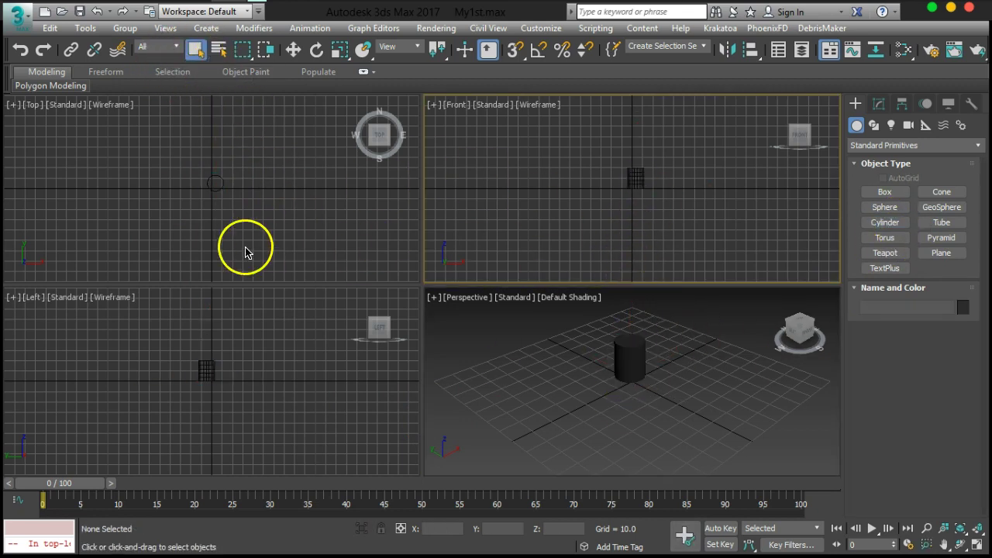
- Select and deselect the cylinder in the Top viewport, and compare how it looks in the Front, Left and Top views
left_click(215, 185)
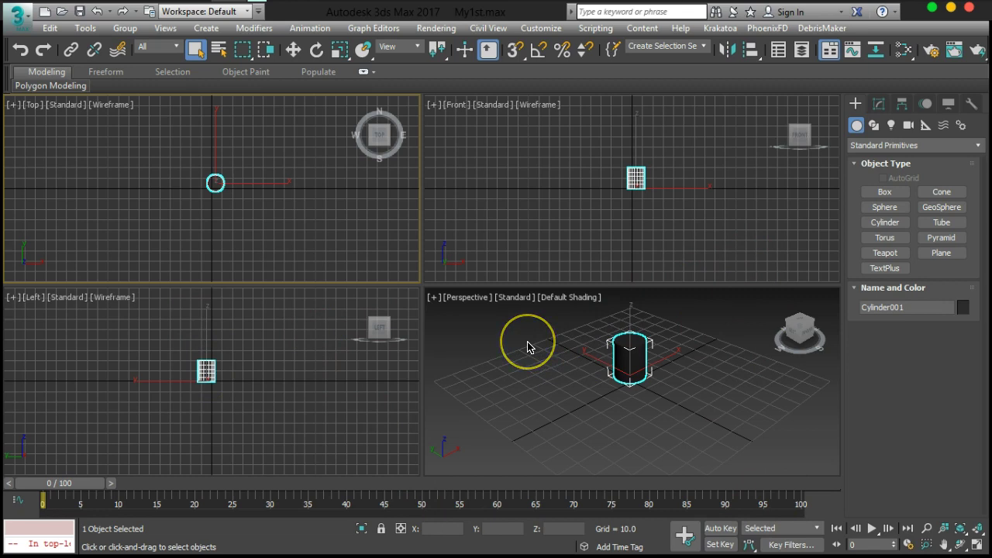
left_click(350, 252)
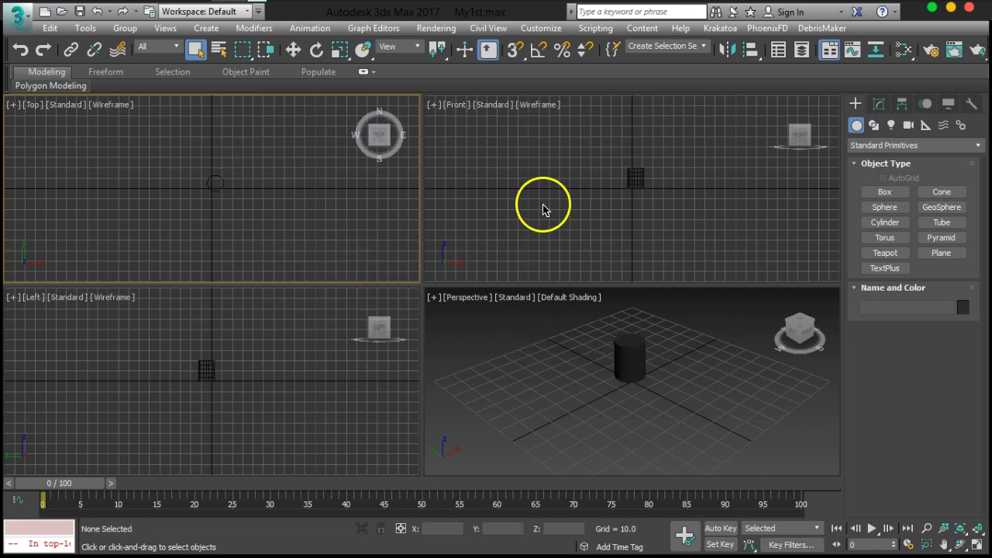
left_click(574, 237)
left_click(280, 394)
left_click(268, 263)
left_click(514, 233)
left_click(315, 398)
left_click(292, 262)
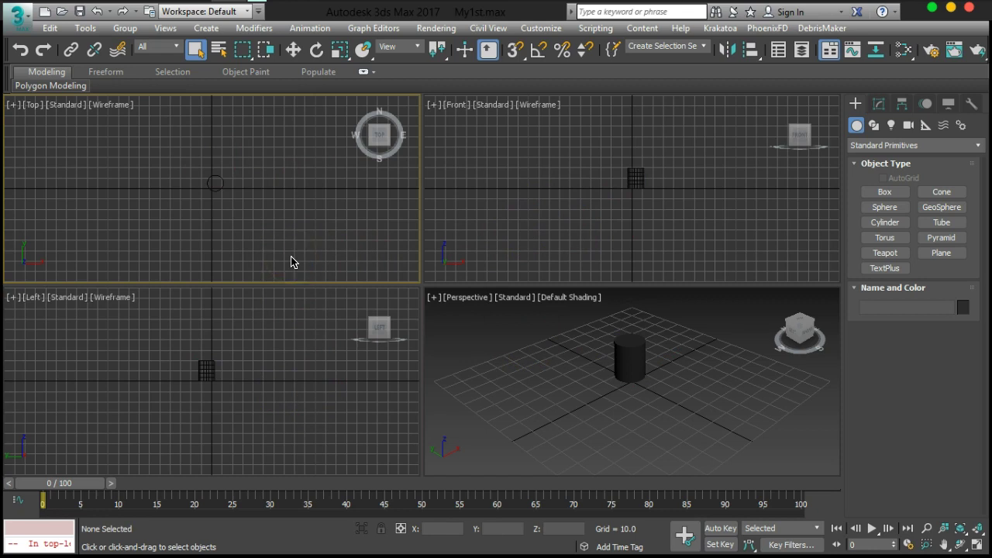
- Zoom in slightly on the cylinder in the Top viewport and pan the Top, Front and Left viewports
scroll(244, 189, "down", 3)
scroll(244, 191, "up", 5)
scroll(243, 191, "down", 3)
left_click(245, 196)
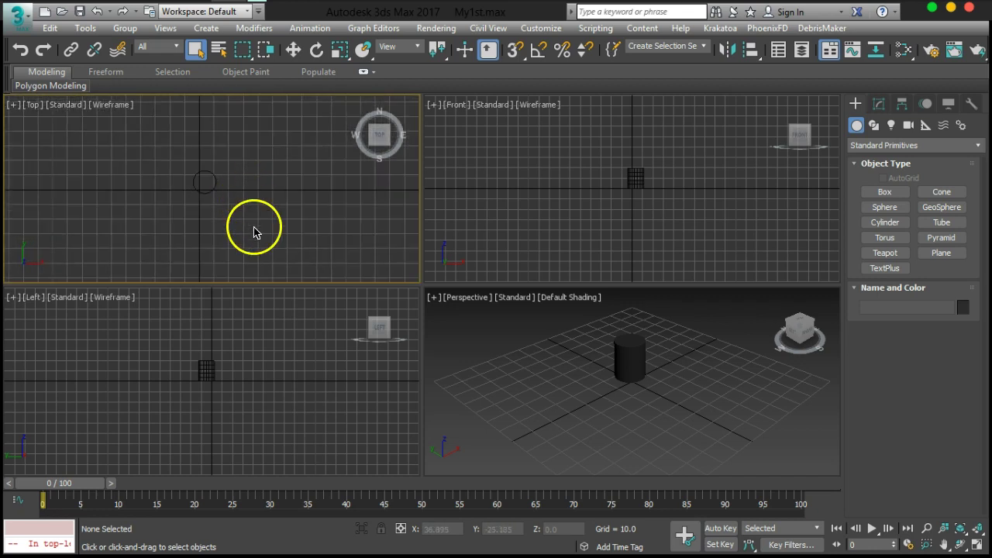
mouse_move(305, 243)
middle_mouse_down()
mouse_move(268, 253)
mouse_move(271, 209)
mouse_move(325, 232)
mouse_move(315, 259)
mouse_move(264, 236)
mouse_move(317, 206)
mouse_move(317, 261)
mouse_move(238, 213)
mouse_move(314, 242)
mouse_move(288, 248)
middle_mouse_up()
middle_click_drag(716, 250, 671, 246)
middle_click_drag(311, 369, 282, 361)
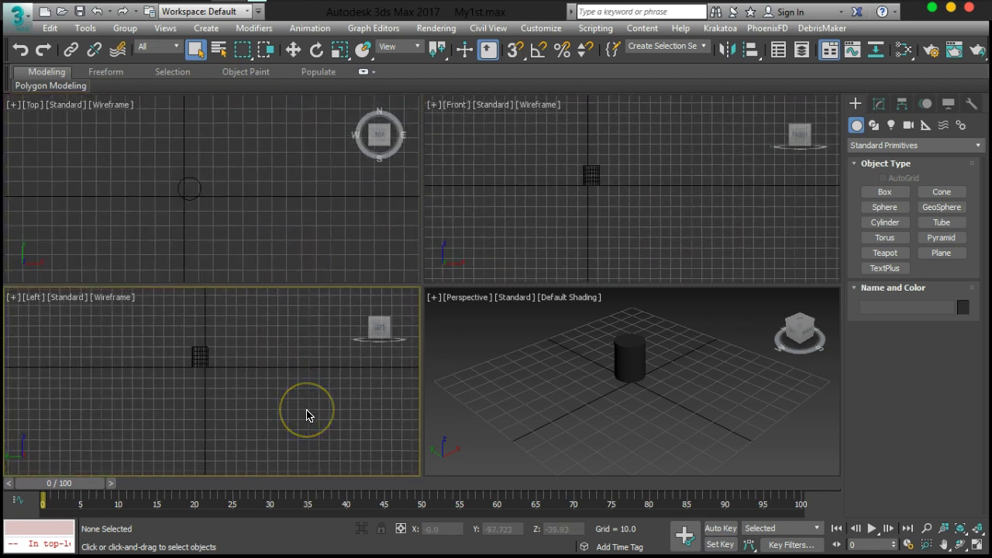
- Try the home view in the panned Top viewport and return that viewport to the Top view
middle_click_drag(221, 217, 207, 203)
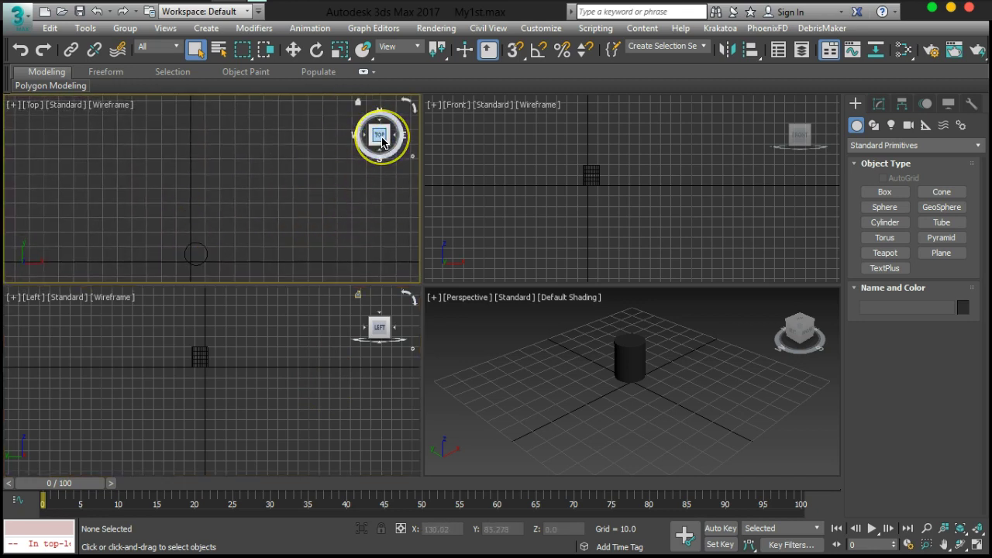
left_click(359, 106)
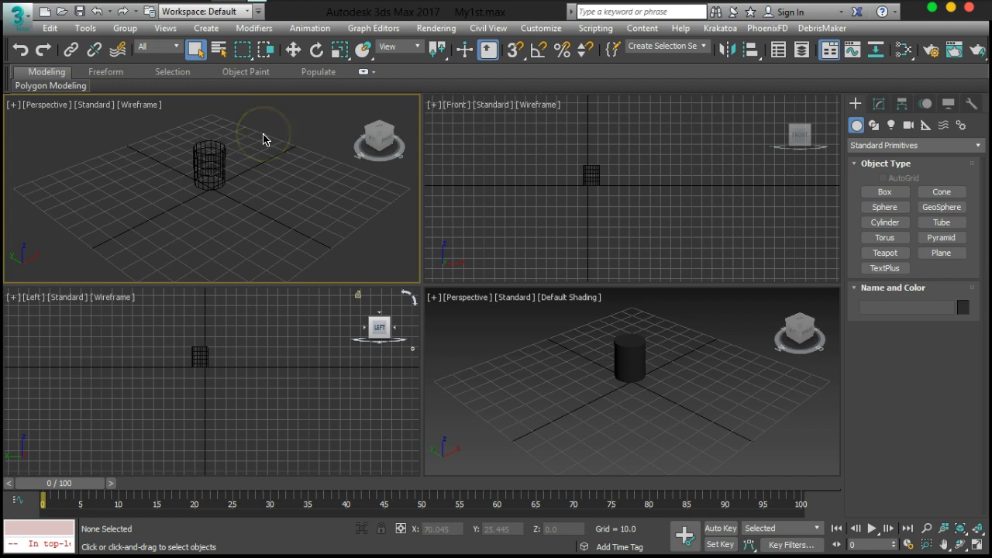
key("t")
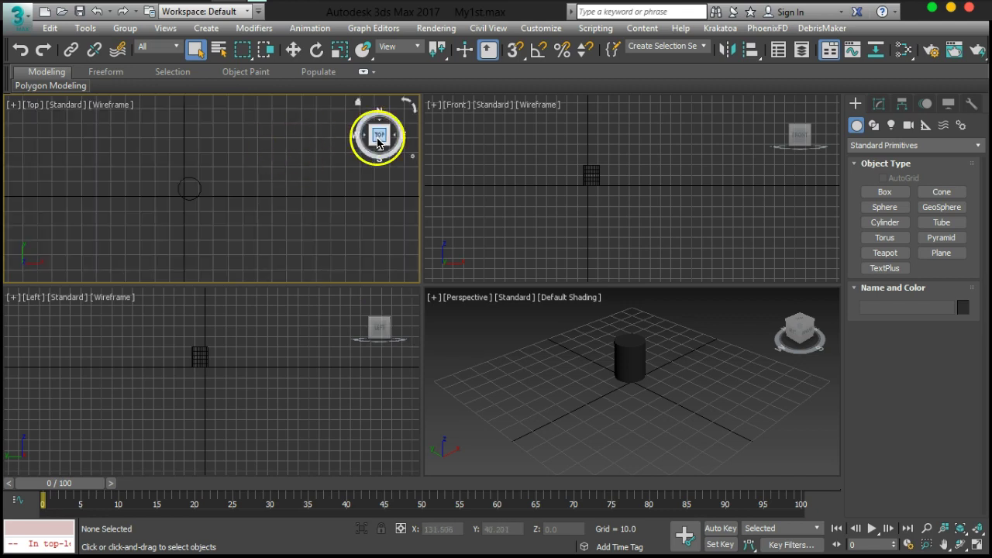
- Pan the Top, Front and Left viewports to bring the cylinder closer to the centre of the Top and Front views
middle_click_drag(212, 194, 255, 194)
left_click(644, 230)
middle_click_drag(644, 230, 660, 210)
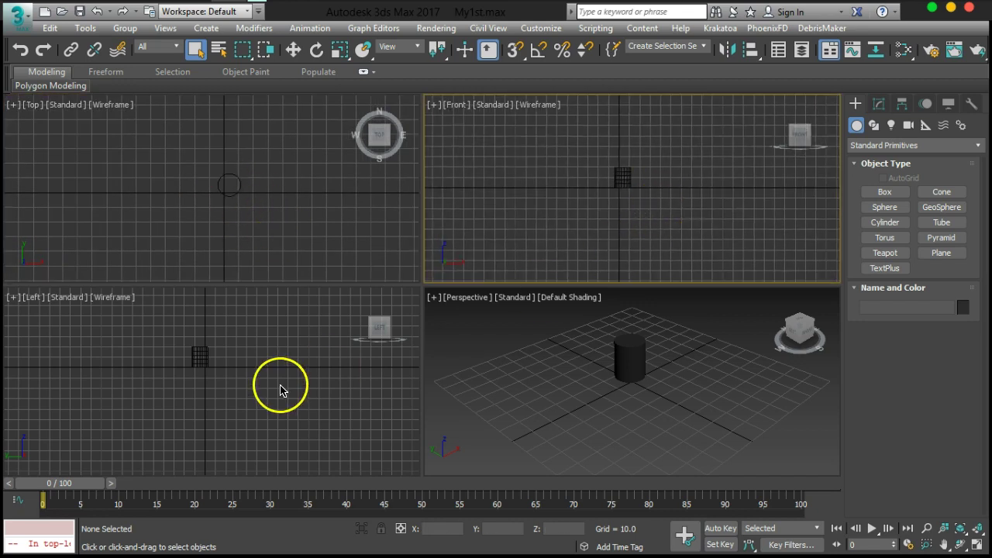
middle_click_drag(281, 390, 274, 405)
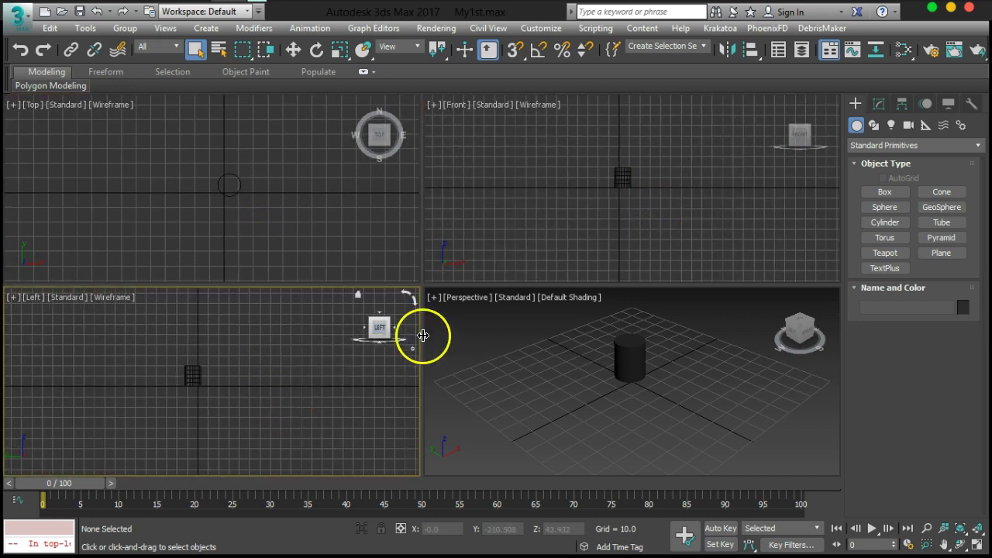
left_click(801, 137)
middle_click_drag(676, 189, 682, 195)
- Pan and orbit the Perspective viewport to view the cylinder, and reset that viewport to its home view
left_click(574, 391)
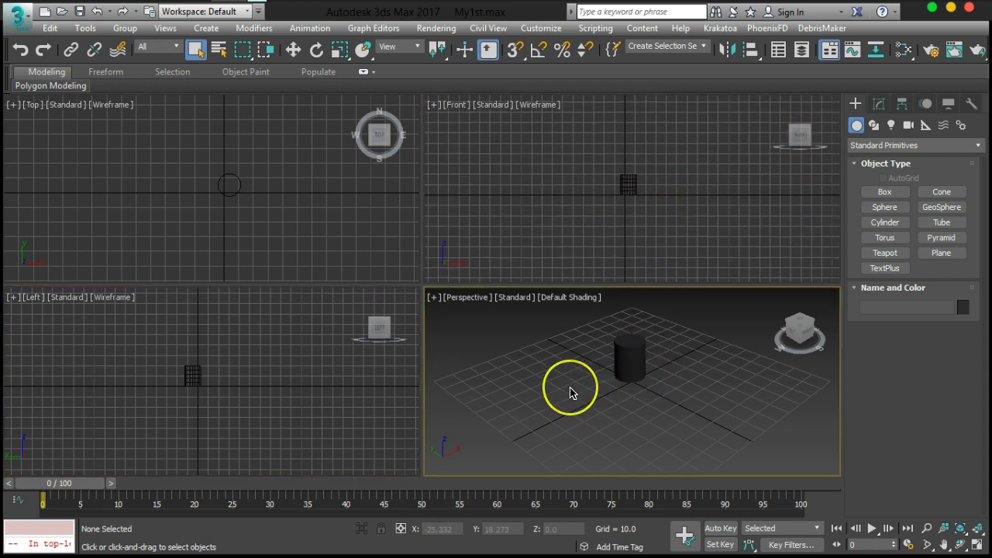
scroll(571, 393, "up", 1)
middle_click_drag(629, 425, 636, 406)
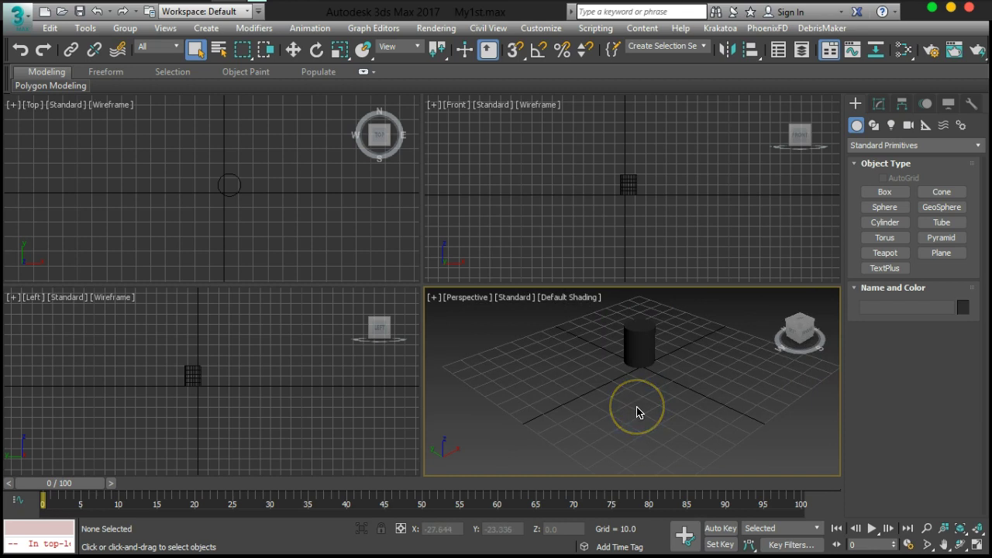
middle_click_drag(703, 404, 73, 120, "alt")
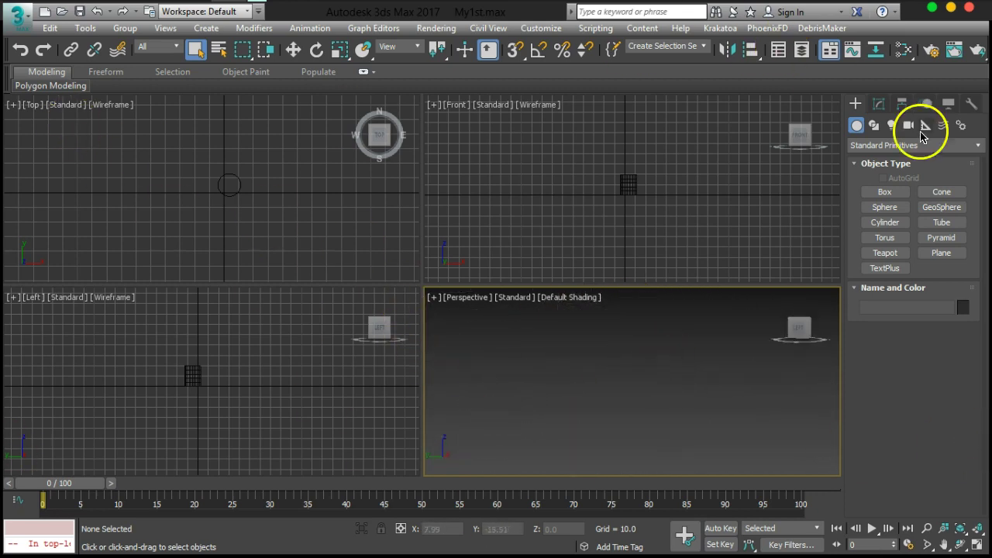
left_click(778, 296)
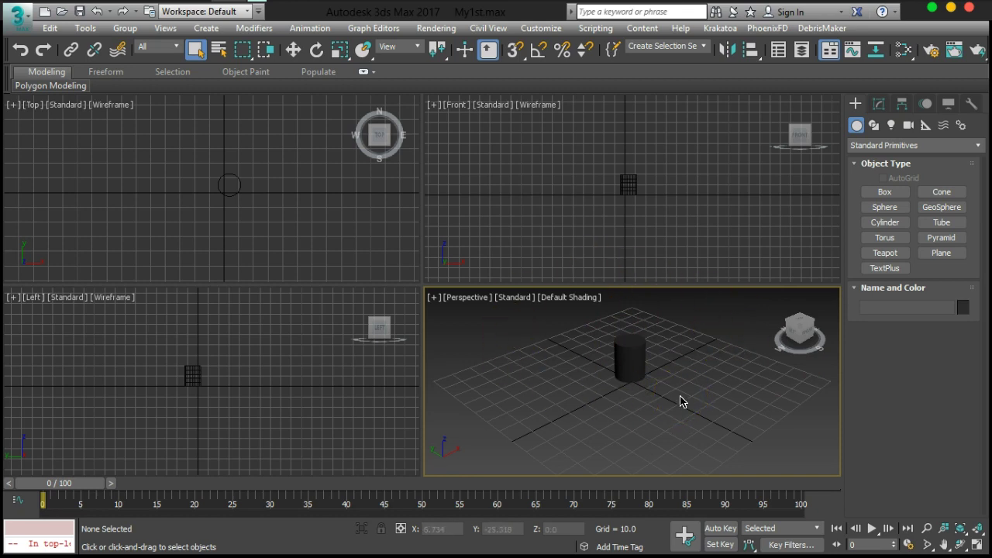
- Activate the Front, Top and Left viewports in turn and alternate between Front and Perspective to examine the active-viewport highlight
left_click(550, 240)
left_click(348, 222)
left_click(318, 359)
left_click(518, 248)
left_click(518, 344)
left_click(501, 247)
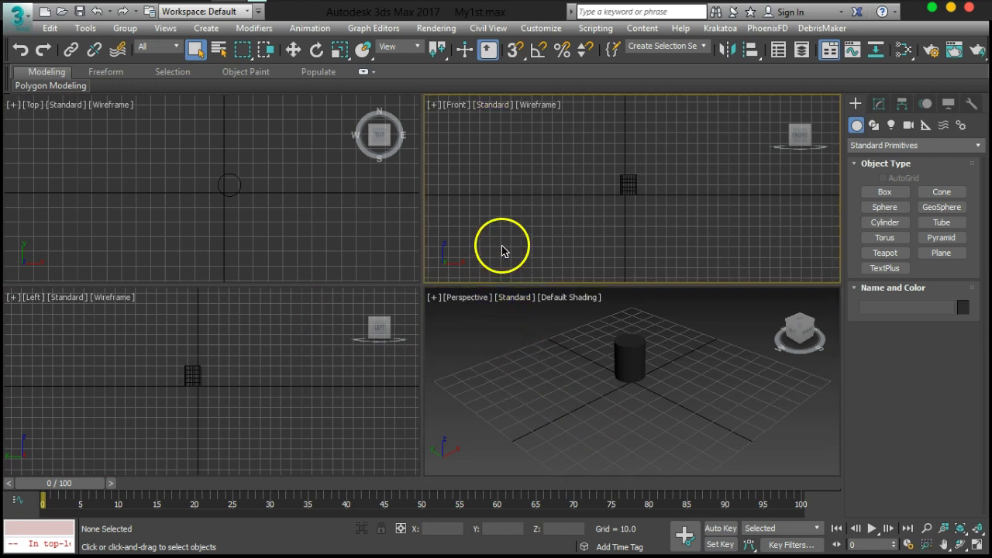
left_click(510, 341)
left_click(490, 253)
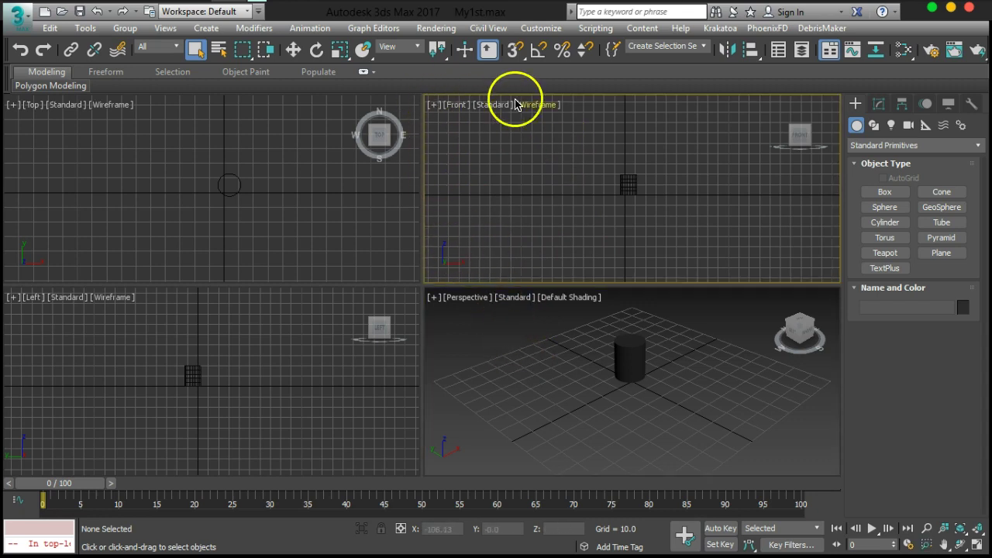
left_click(503, 407)
left_click(535, 246)
left_click(507, 388)
left_click(519, 263)
left_click(497, 457)
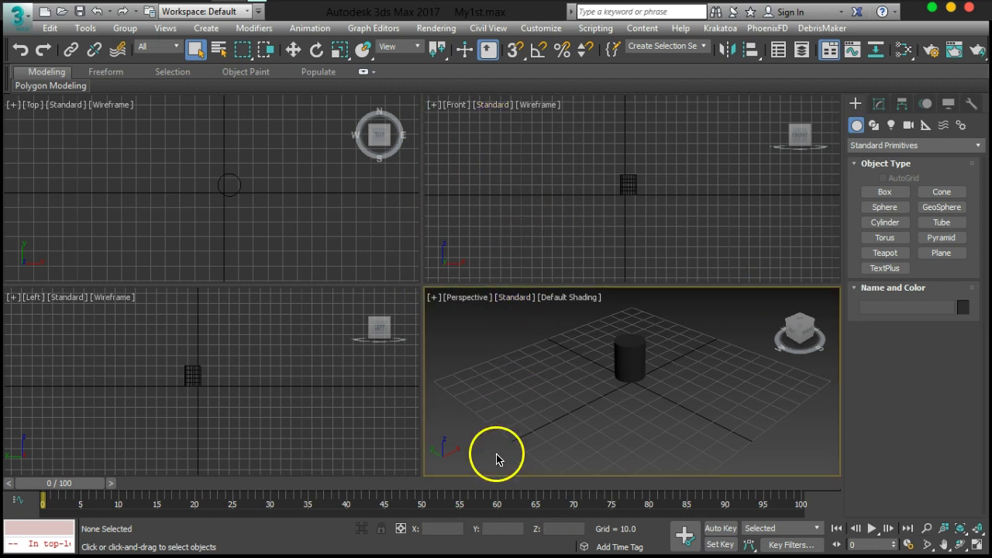
- Maximize the Front viewport and restore the four-viewport layout
left_click(510, 239)
key("alt+w")
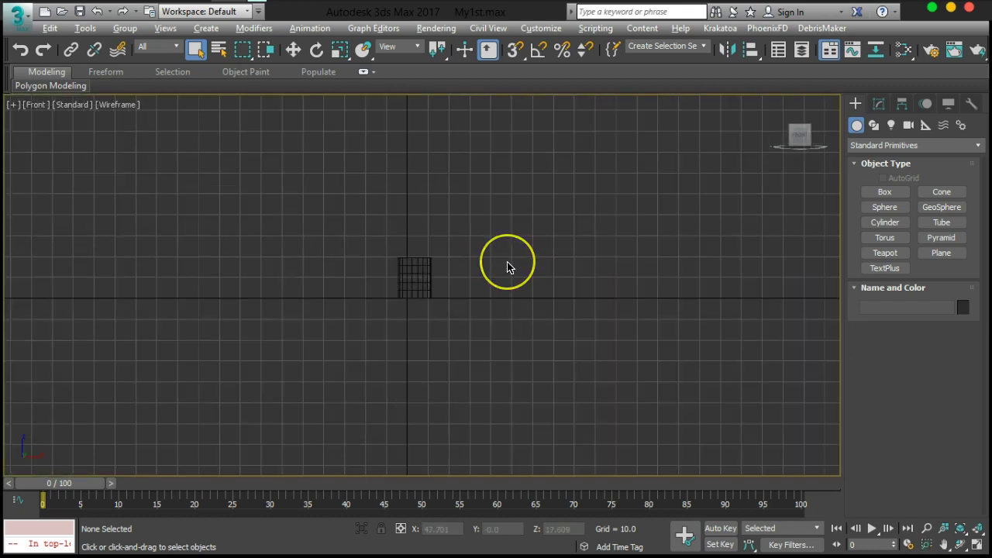
key("alt+w")
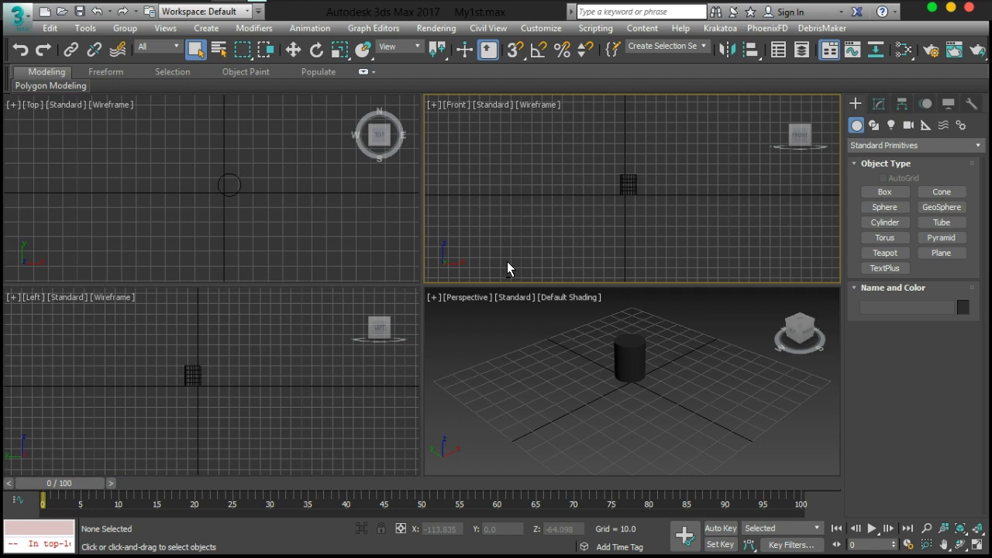
- Maximize the Perspective viewport
left_click(515, 361)
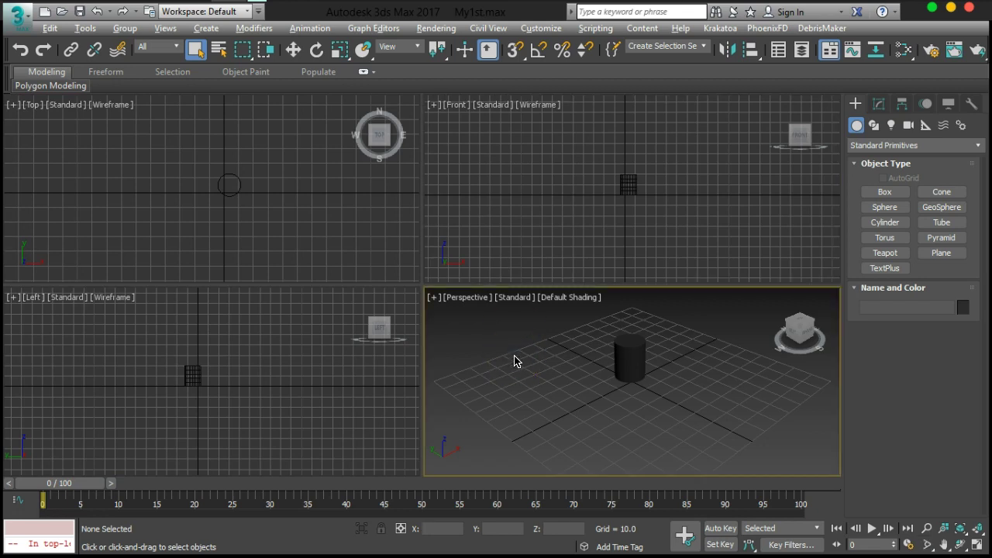
key("alt+w")
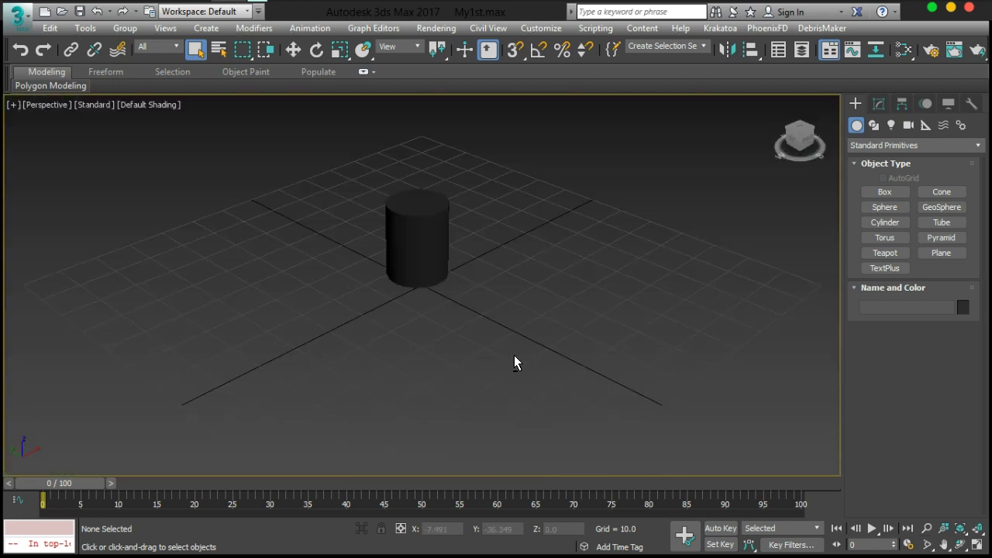
- Restore the four-viewport layout and maximize the Perspective viewport again
key("alt+w")
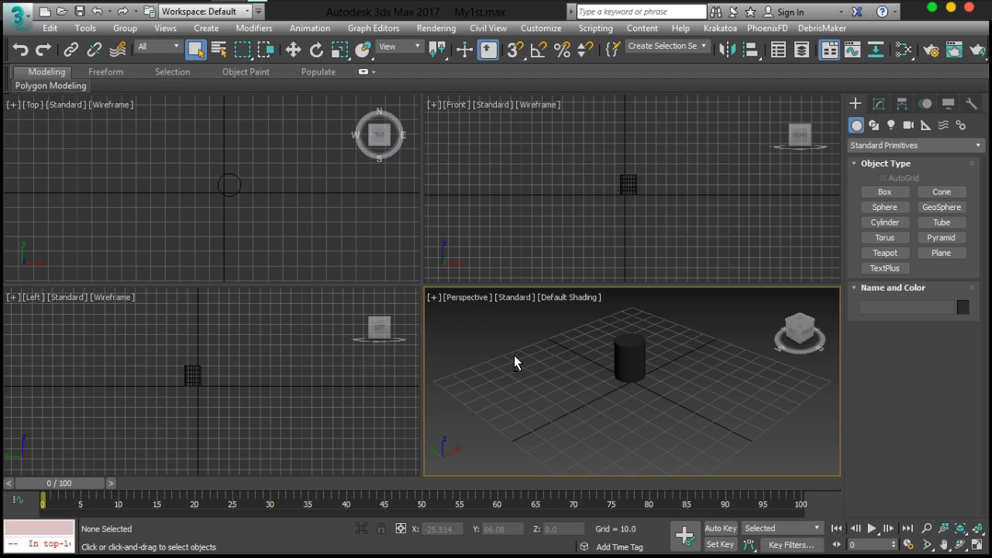
key("alt+w")
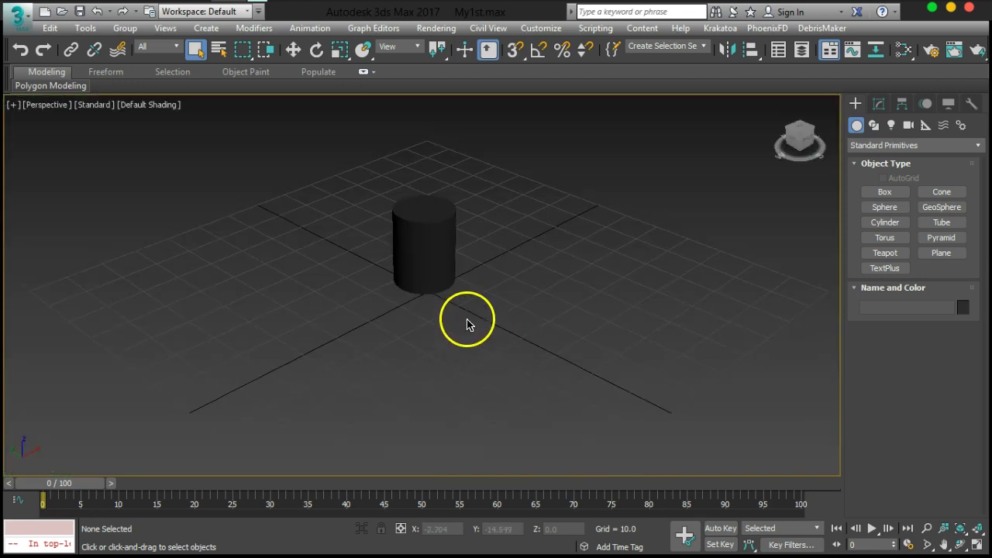
- Select and deselect the cylinder, and orbit and zoom in on it to inspect its shaded surface
left_click(435, 263)
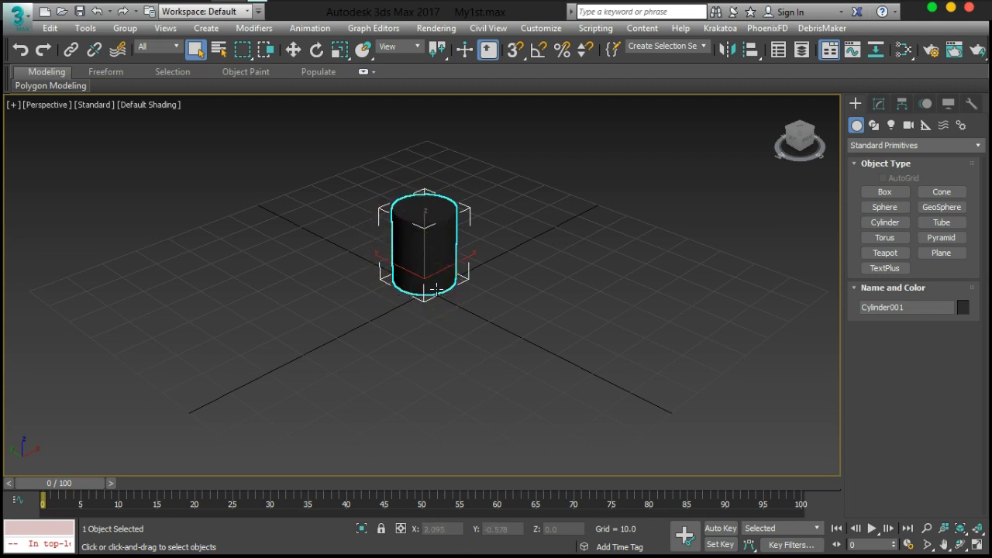
left_click(433, 327)
mouse_move(463, 319)
middle_mouse_down("alt")
mouse_move(441, 286)
mouse_move(514, 301)
mouse_move(448, 318)
mouse_move(456, 312)
middle_mouse_up("alt")
scroll(455, 306, "up", 4)
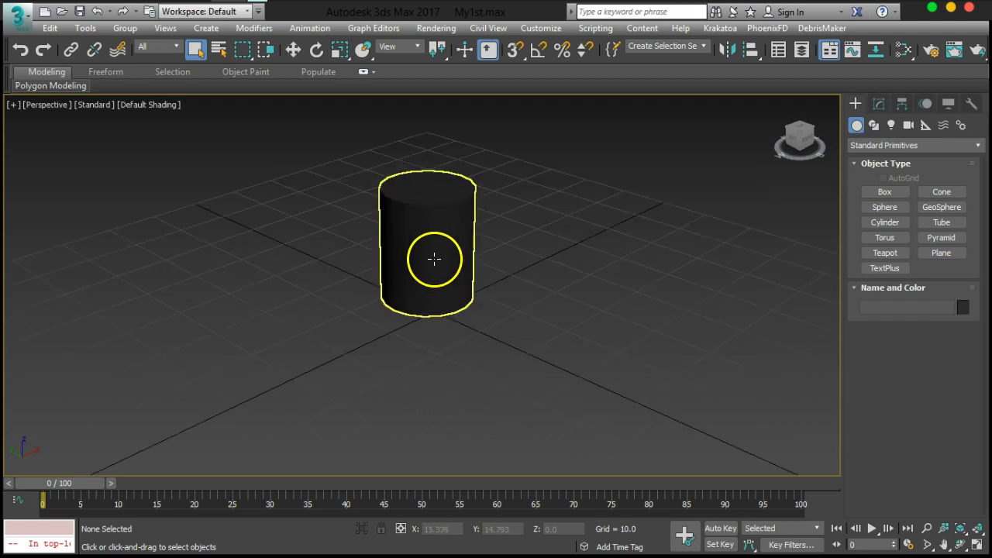
scroll(434, 259, "up", 3)
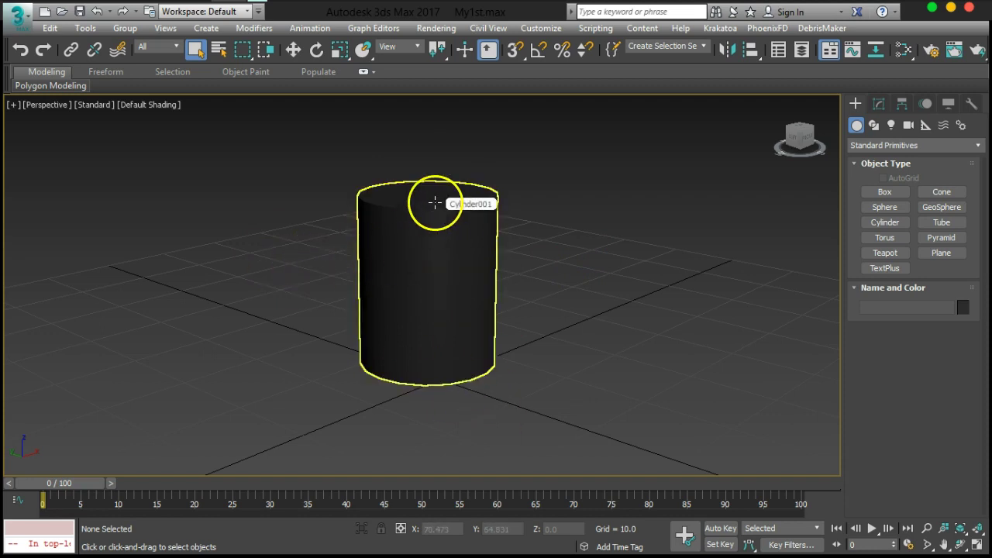
- Toggle Edged Faces on and off repeatedly in the Perspective viewport to compare the cylinder's display, leaving it on
key("F4")
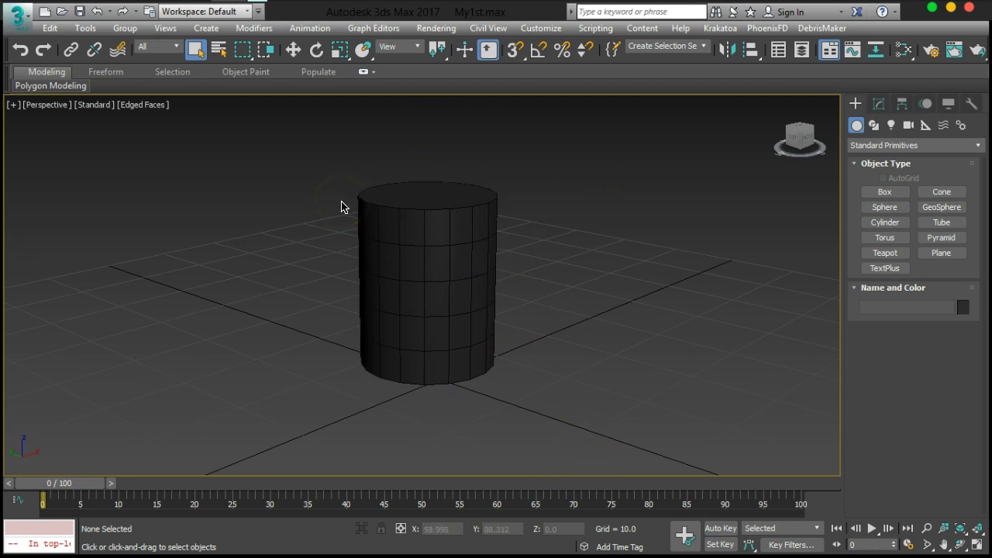
key("F4")
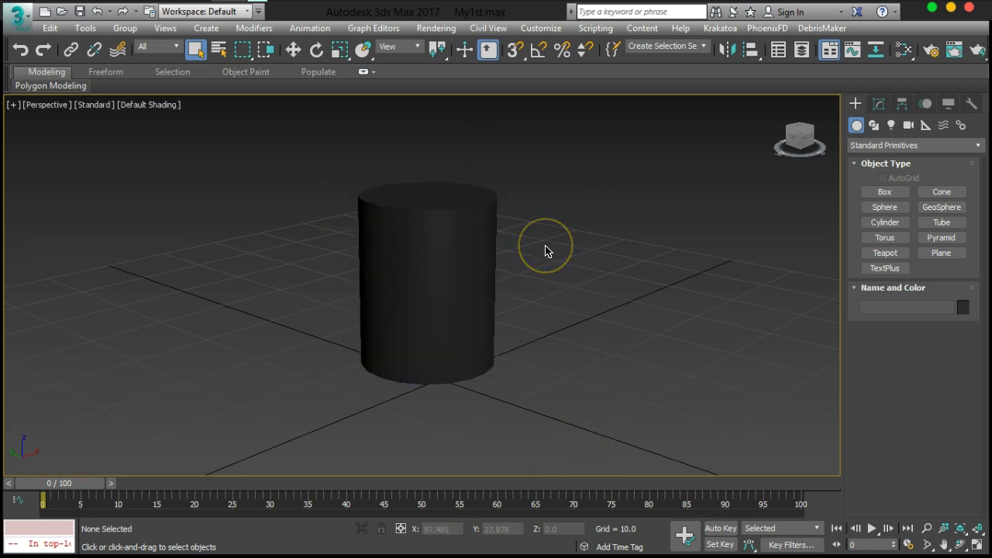
key("F4")
key("F4")
key("F4")
key("F4")
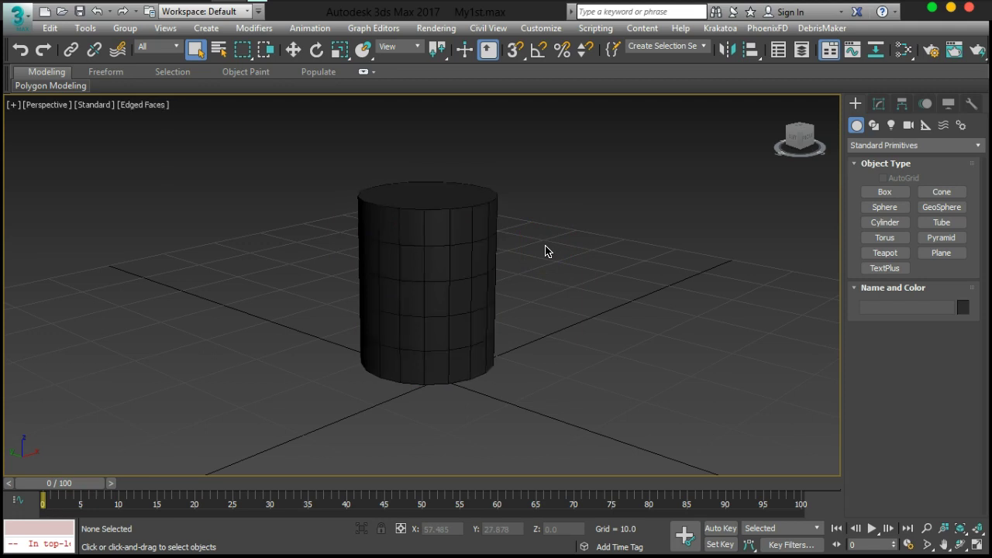
key("F4")
key("F4")
key("F4")
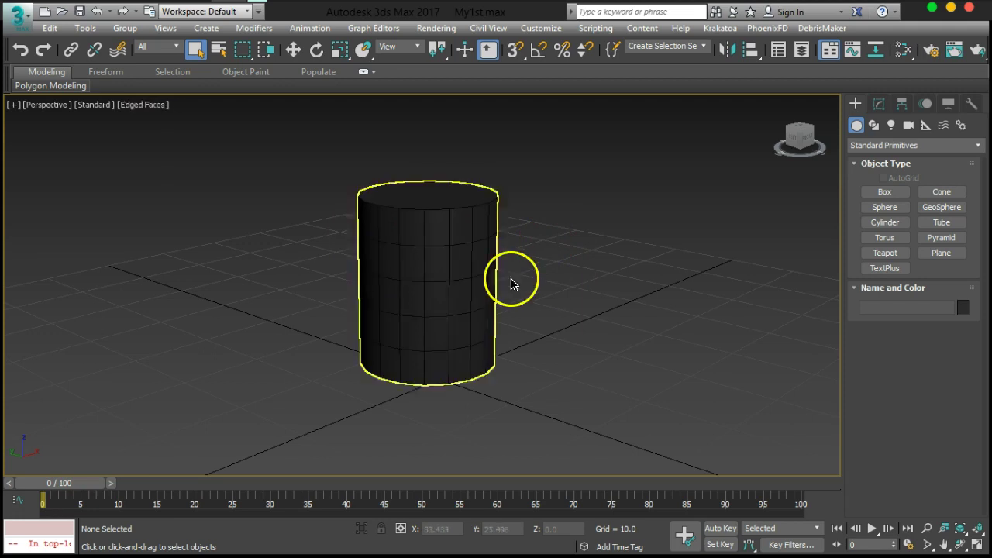
- Set the Perspective viewport's shading to Facets and turn off Edged Faces
left_click(141, 113)
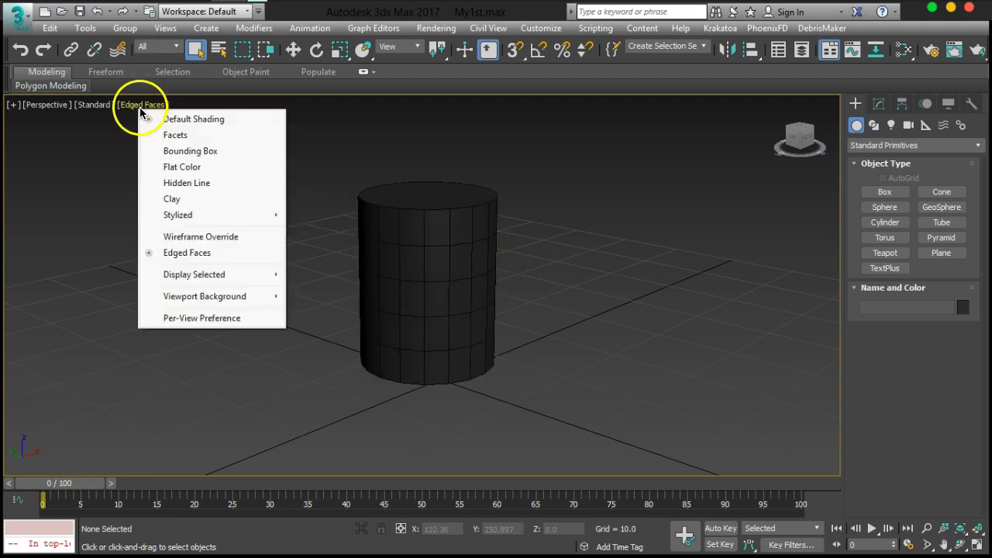
left_click(199, 135)
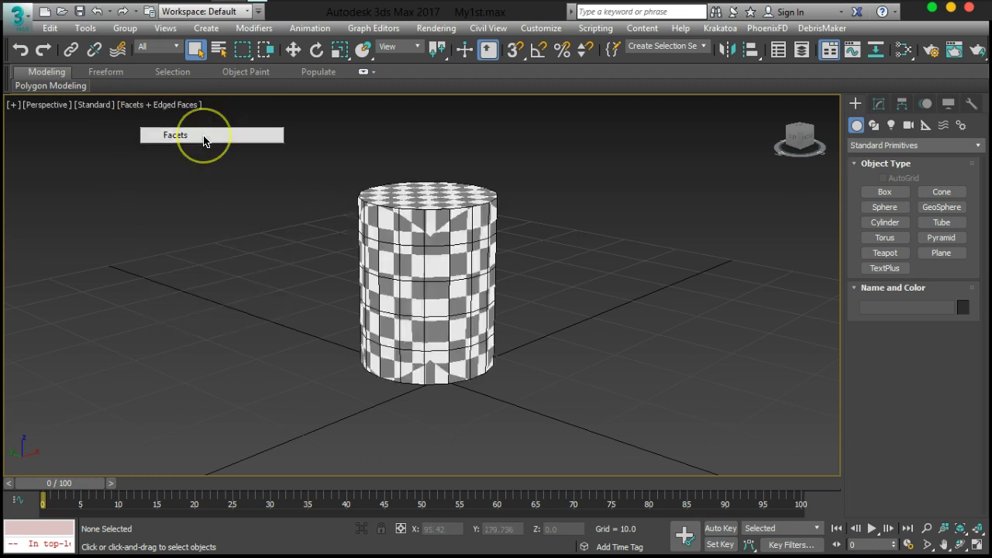
key("F4")
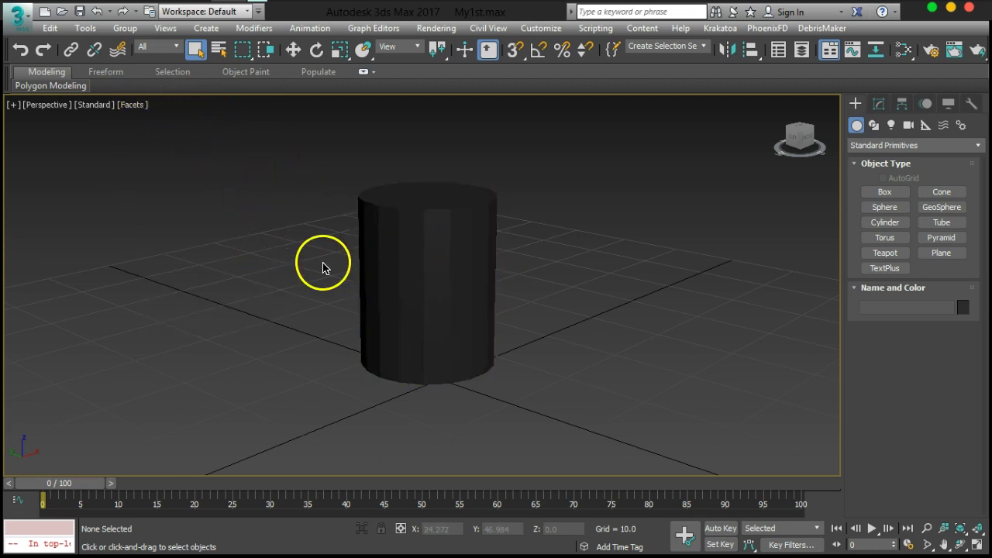
- Try the Bounding Box, Flat Color and Hidden Line shading modes in turn on the Perspective viewport
left_click(130, 109)
left_click(172, 153)
left_click(152, 110)
left_click(179, 167)
left_click(147, 106)
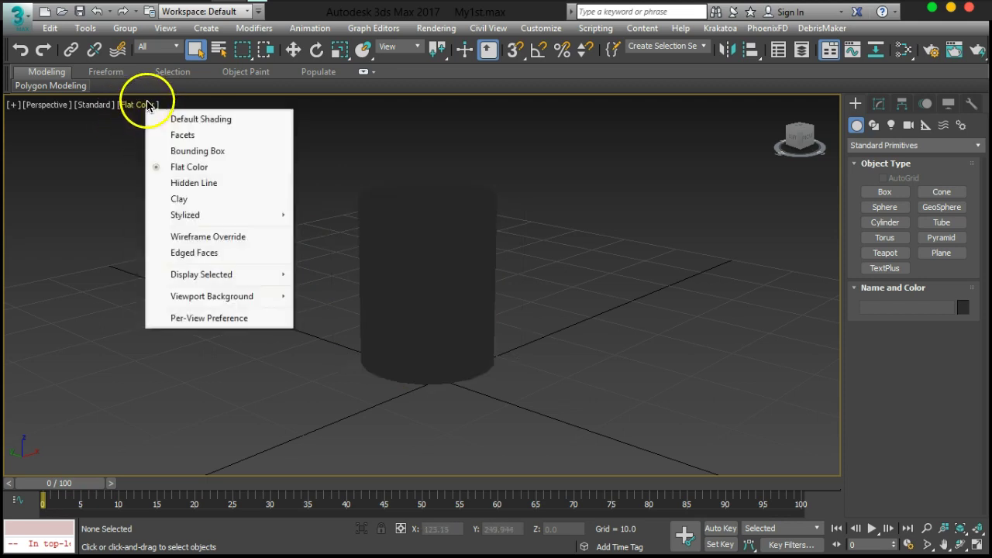
left_click(186, 183)
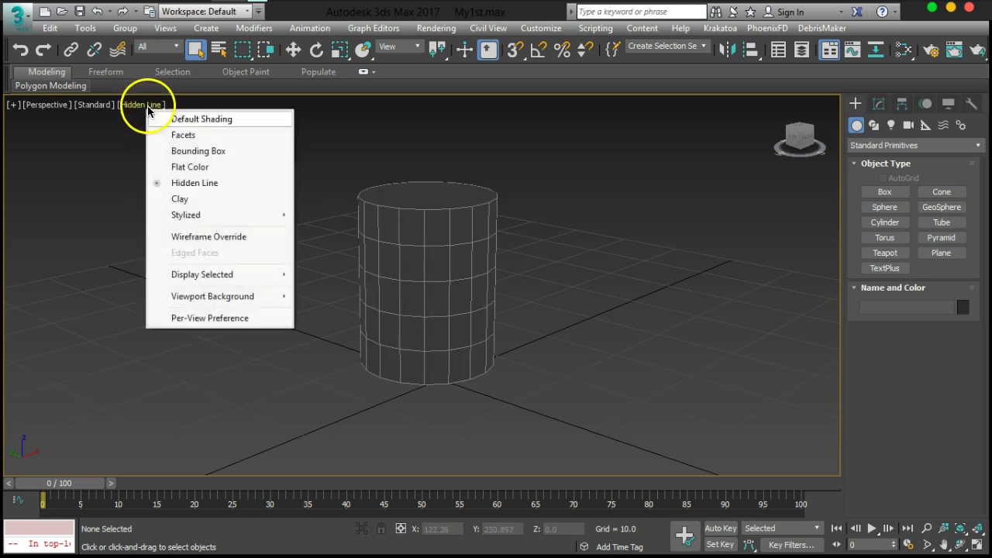
- Try Clay, Wireframe Override and the stylized Graphite display in turn on the Perspective viewport
left_click(179, 198)
left_click(130, 104)
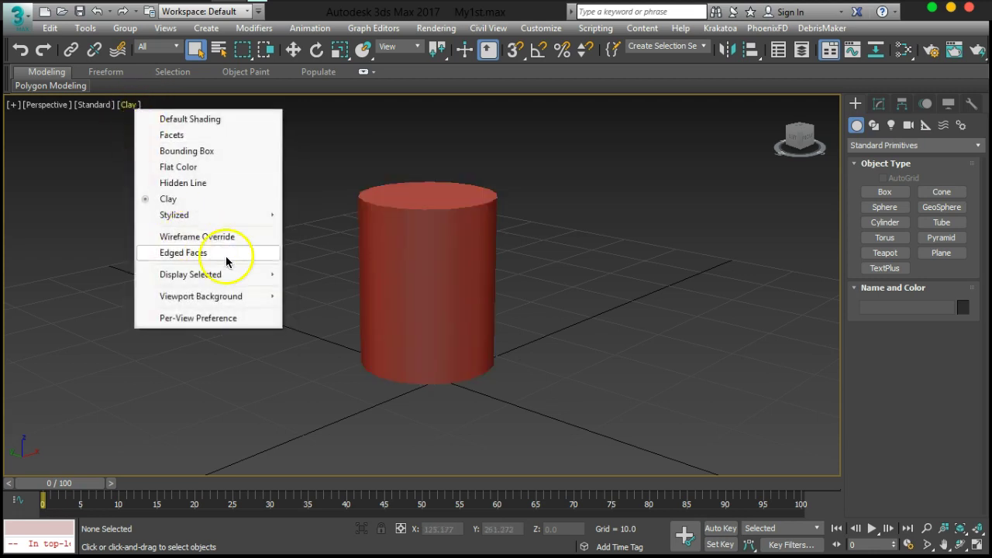
left_click(184, 236)
left_click(138, 104)
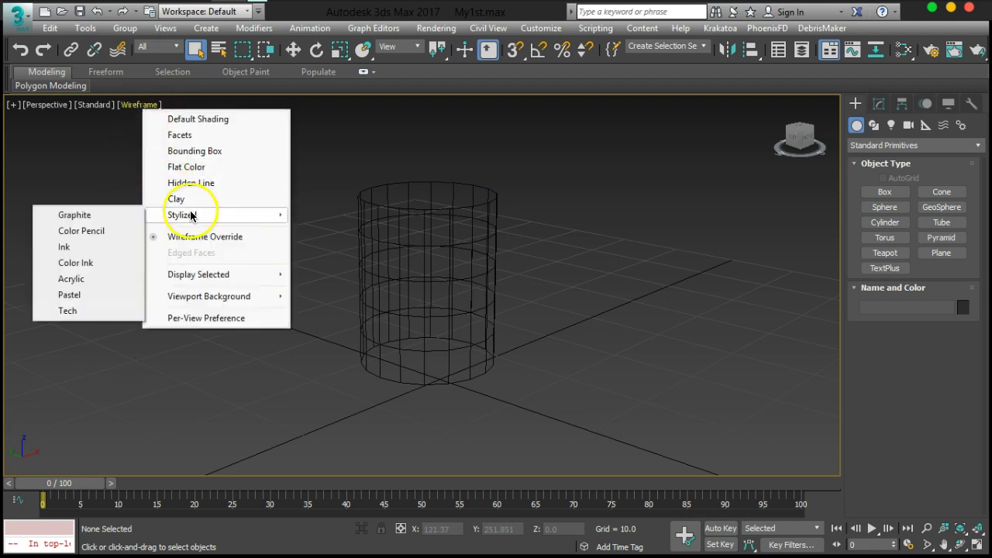
mouse_move(250, 214)
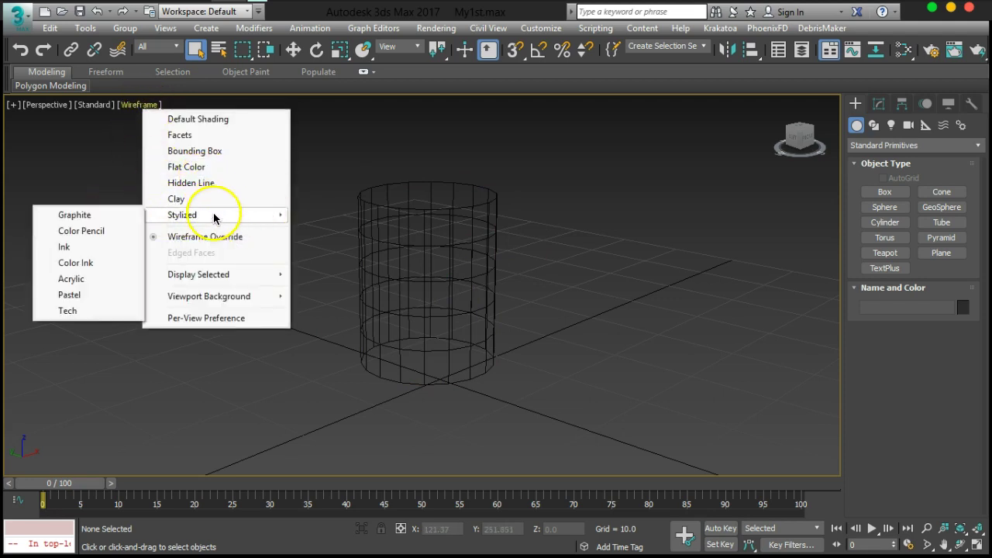
left_click(111, 215)
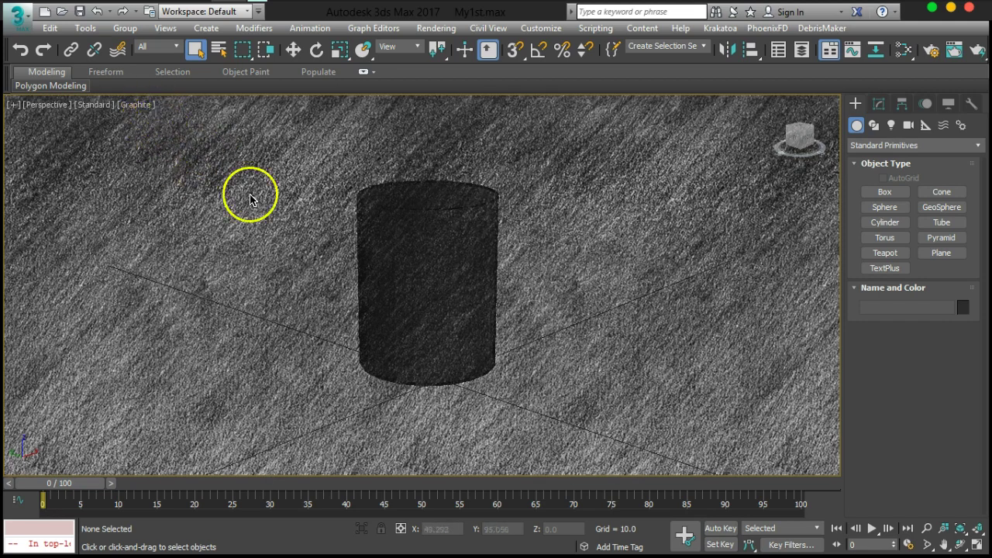
- Change the Perspective viewport's display to Facets and return it to Default Shading
left_click(126, 106)
left_click(161, 133)
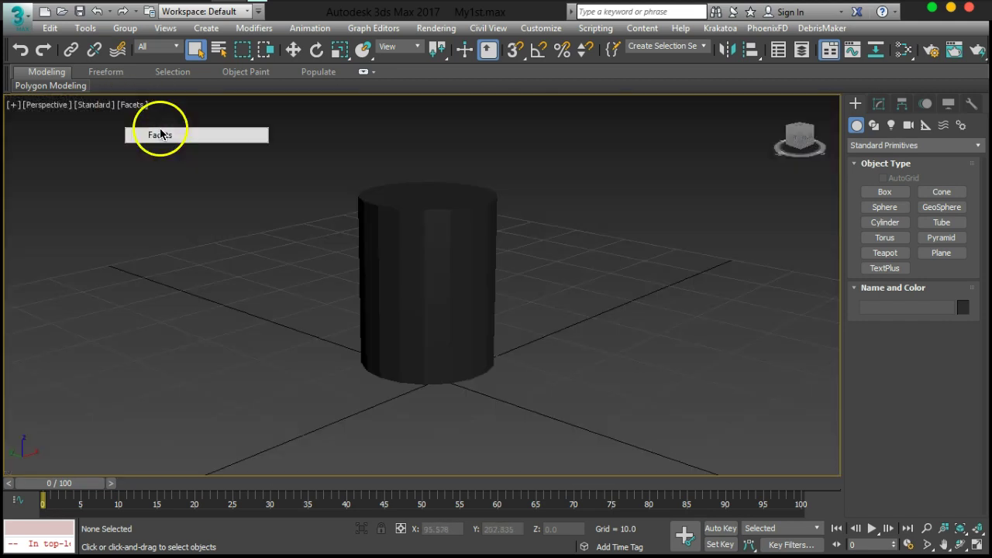
left_click(138, 104)
left_click(169, 119)
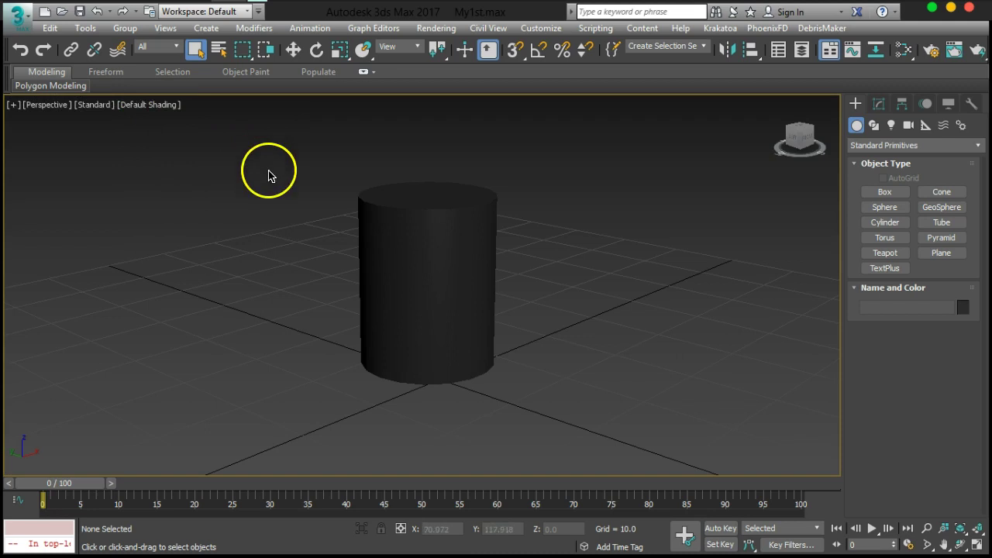
- Turn on Edged Faces over Default Shading and toggle it to compare the cylinder, leaving it off
left_click(146, 108)
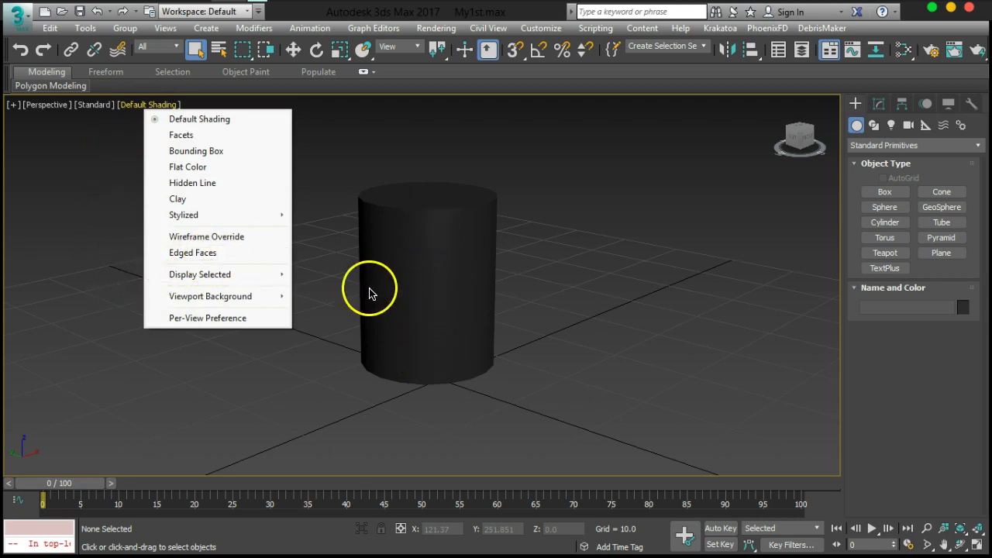
left_click(198, 255)
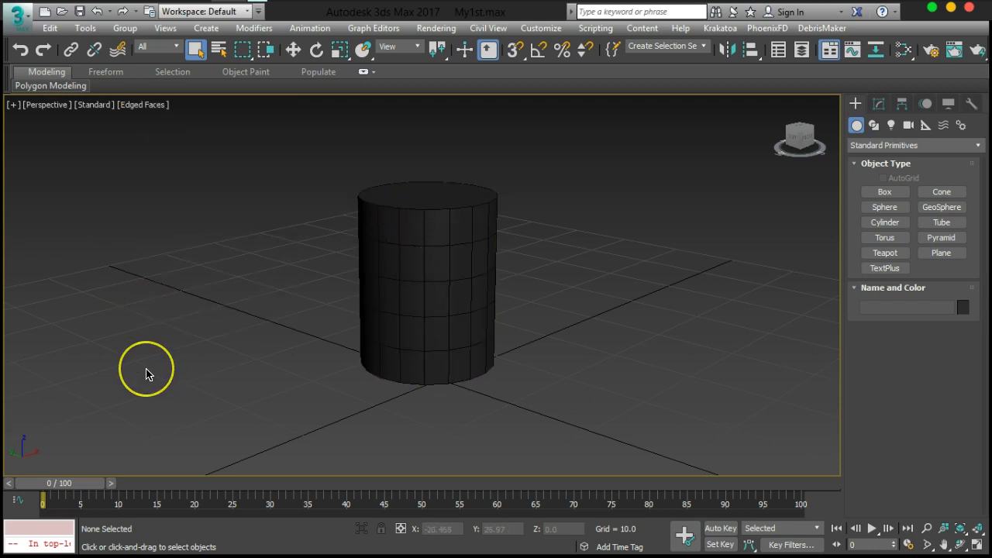
left_click(160, 355)
key("F4")
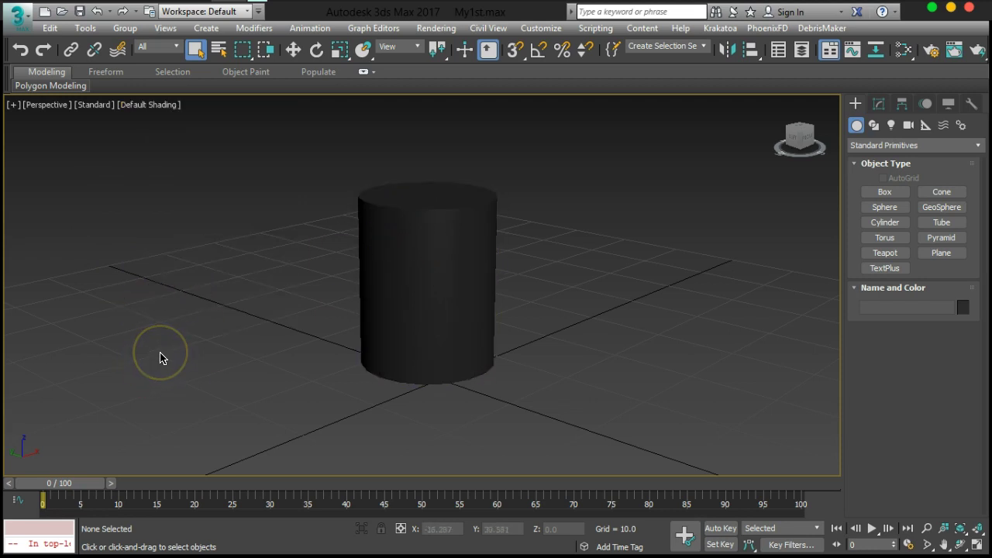
key("F4")
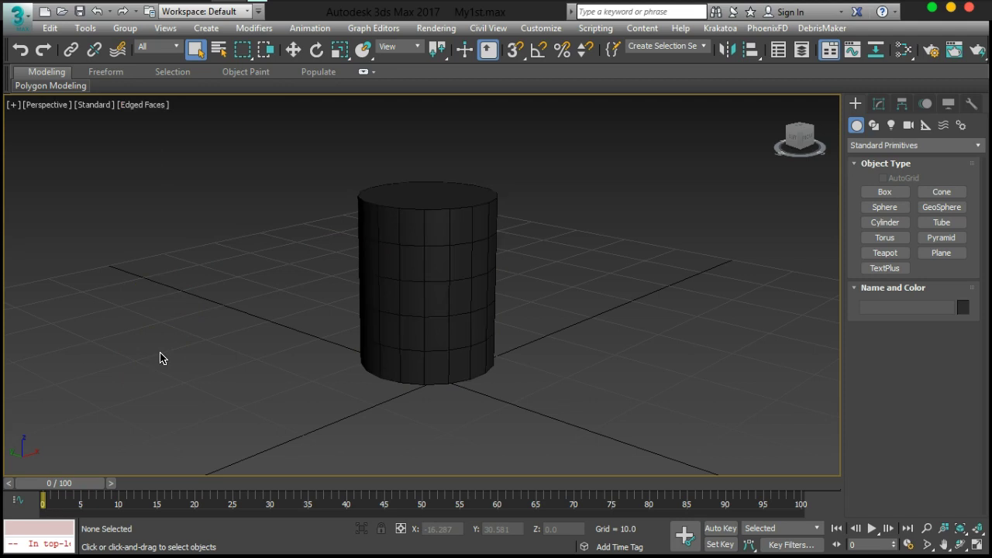
key("F4")
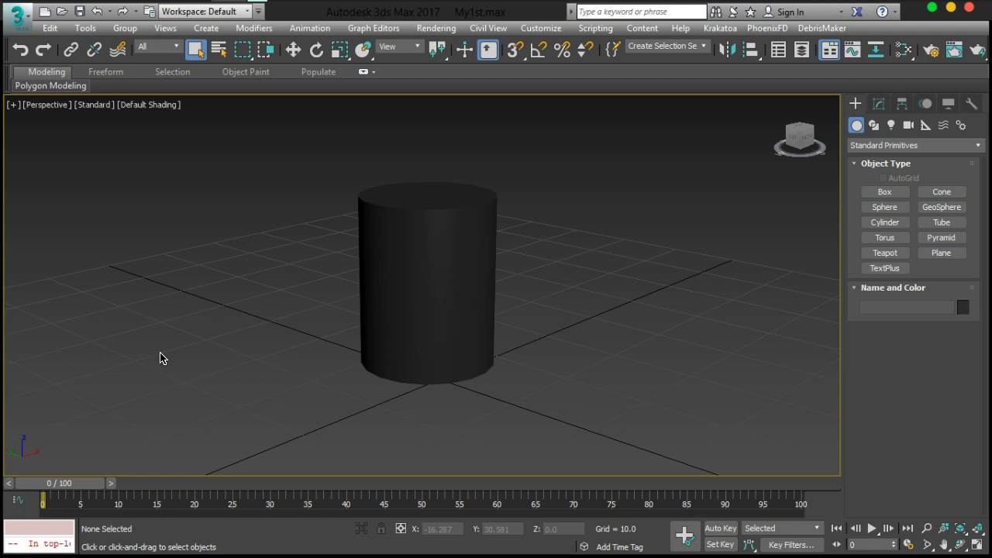
- View the cylinder in wireframe while orbiting around it, and return the viewport to shaded display with Edged Faces
key("F3")
middle_click_drag(594, 305, 469, 335, "alt")
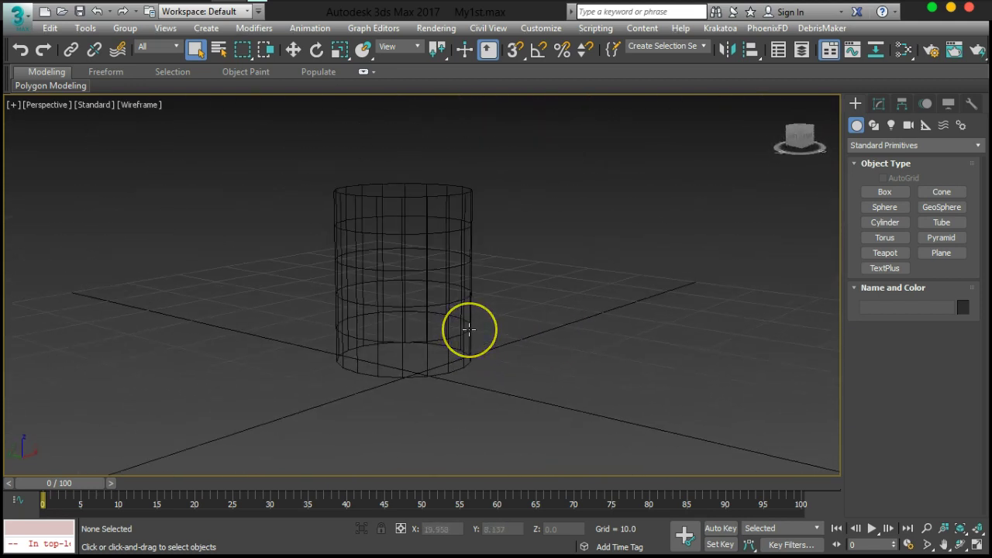
key("F3")
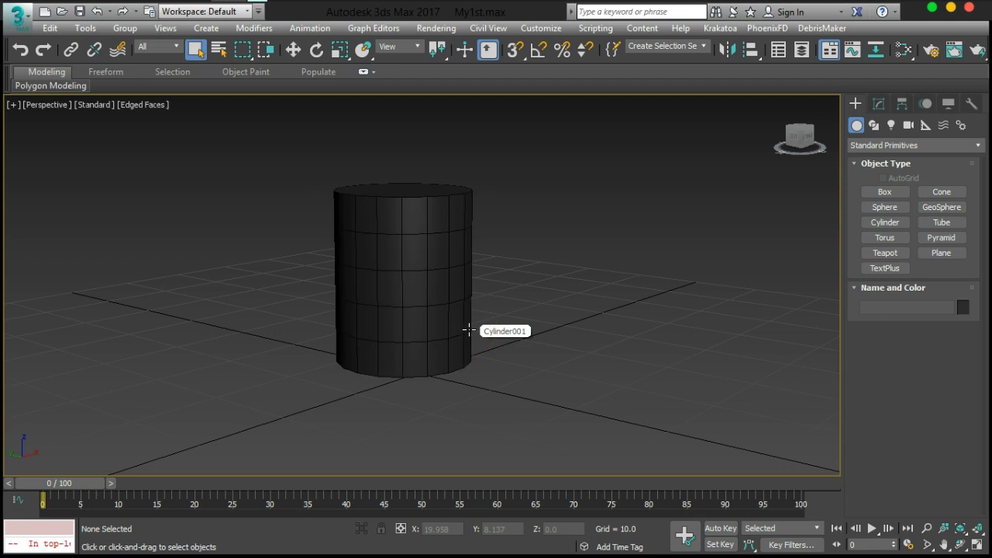
middle_click_drag(547, 305, 579, 294, "alt")
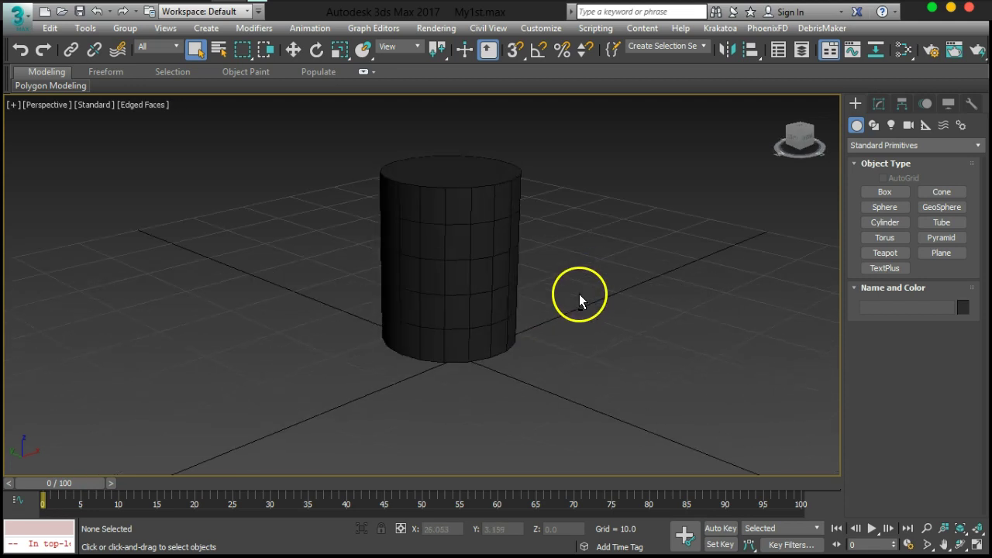
- Switch the maximized viewport to the Top view, the Bottom view and back to Perspective
left_click(43, 107)
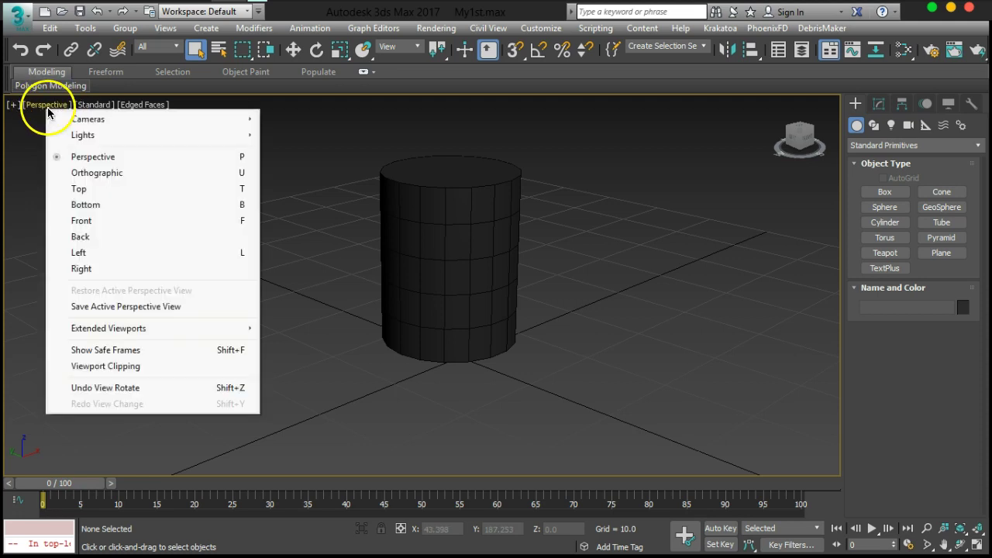
left_click(103, 191)
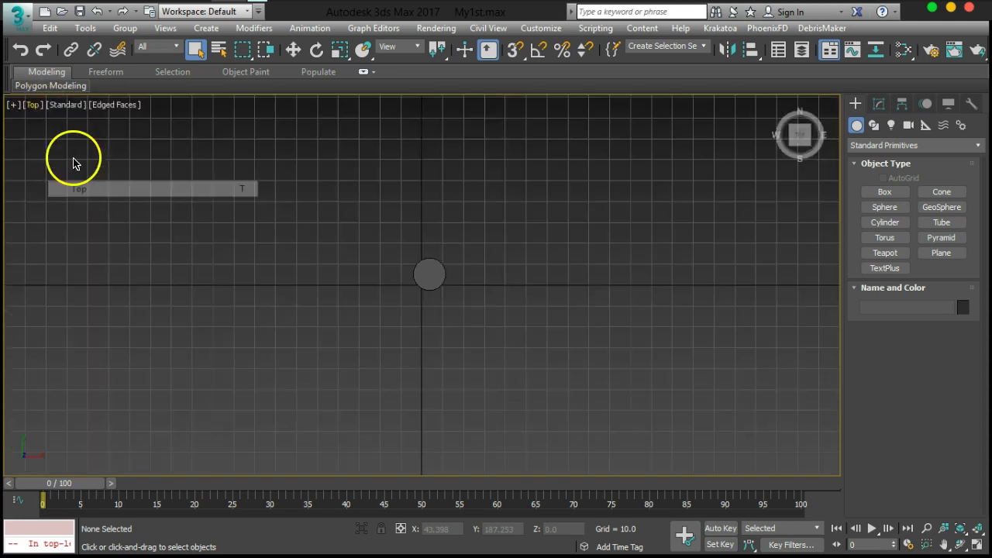
left_click(34, 105)
left_click(74, 204)
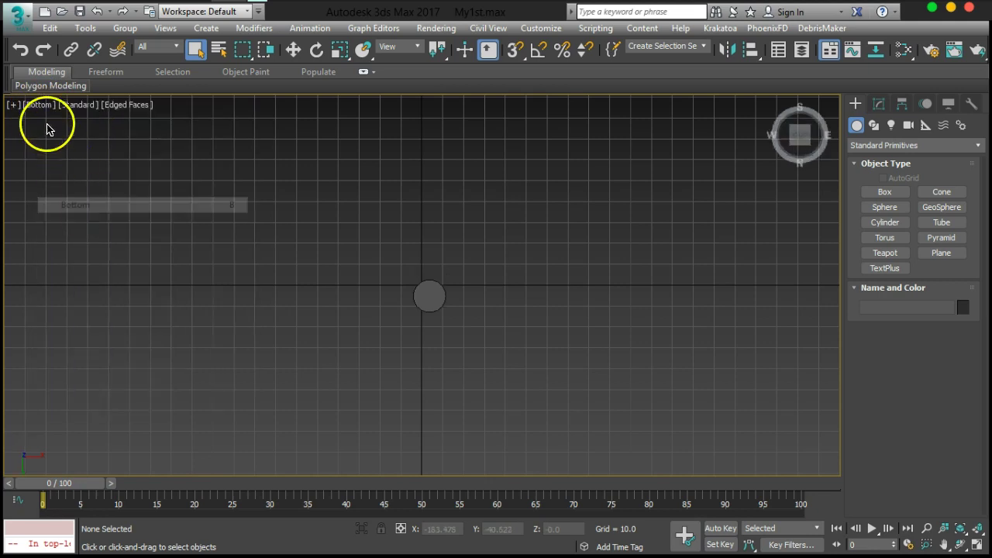
left_click(35, 105)
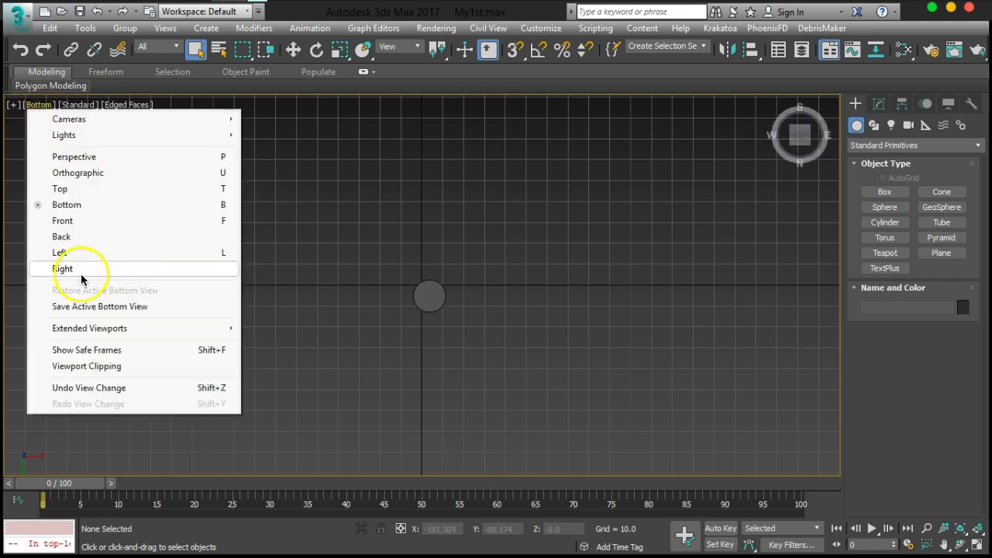
left_click(98, 157)
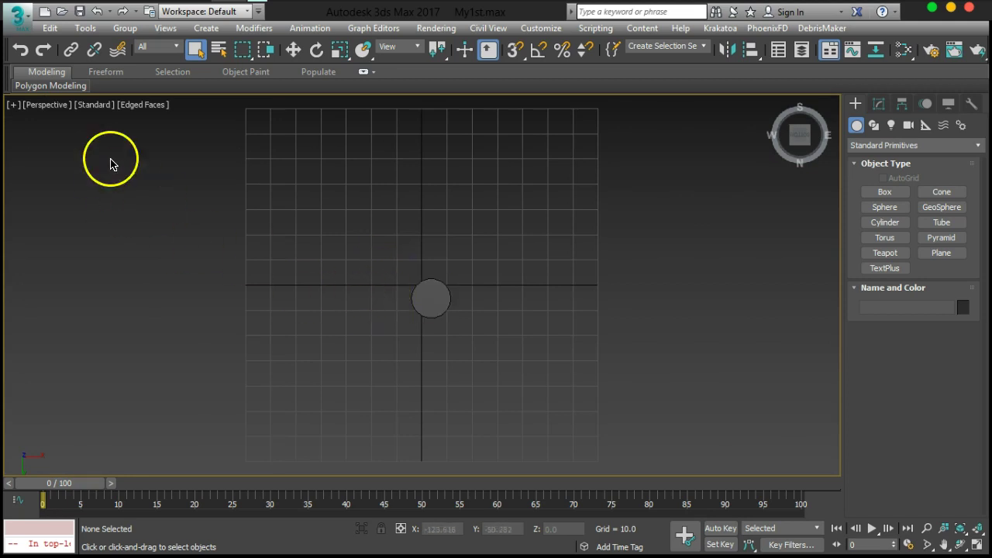
- Switch the maximized viewport to the Front view and back to Perspective, and frame the cylinder up close from a raised angle
left_click(45, 111)
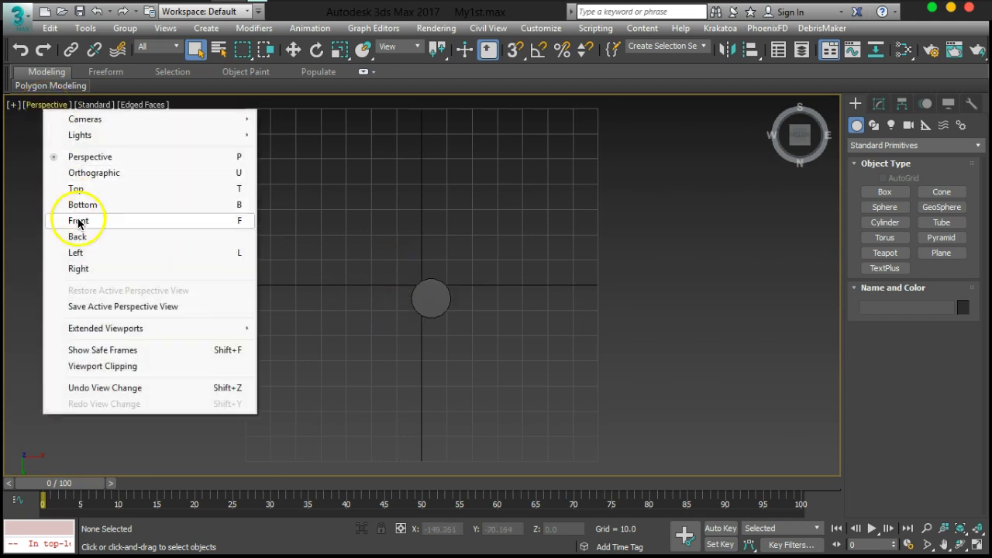
left_click(78, 222)
left_click(35, 105)
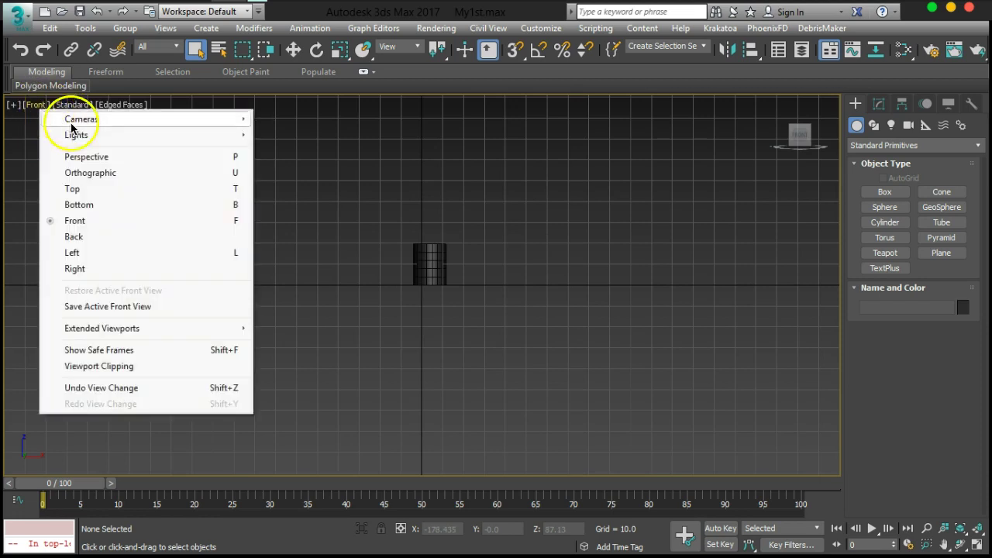
left_click(79, 155)
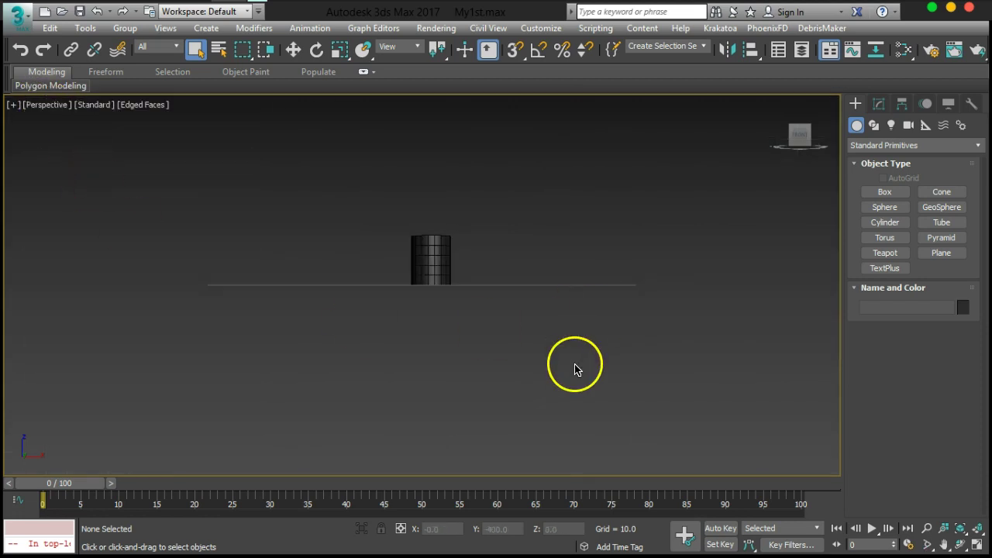
middle_click_drag(376, 263, 397, 299, "alt")
scroll(411, 287, "up", 5)
scroll(457, 310, "down", 3)
middle_click_drag(501, 350, 535, 365, "alt")
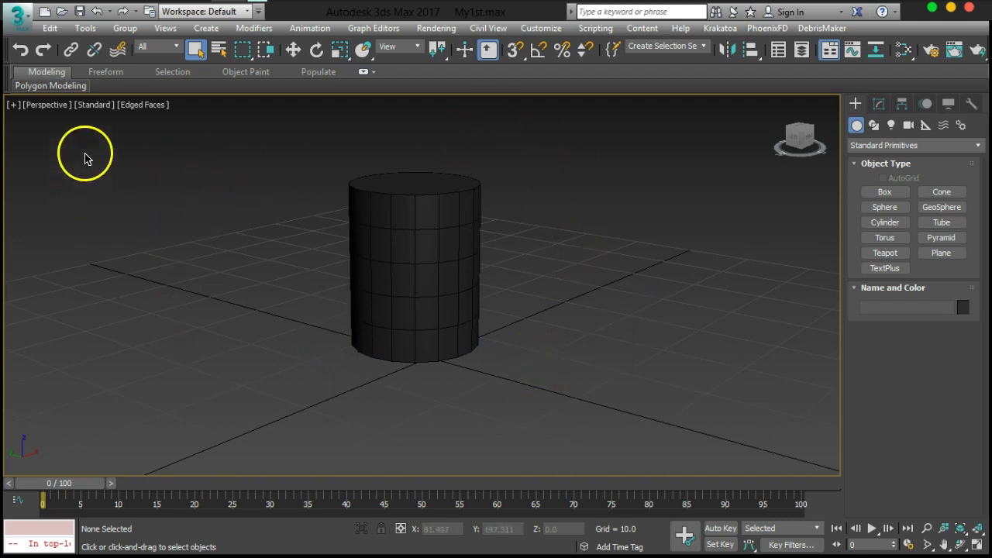
- Set the Perspective viewport's rendering quality to Performance and then to High Quality to compare the cylinder's shading
left_click(92, 106)
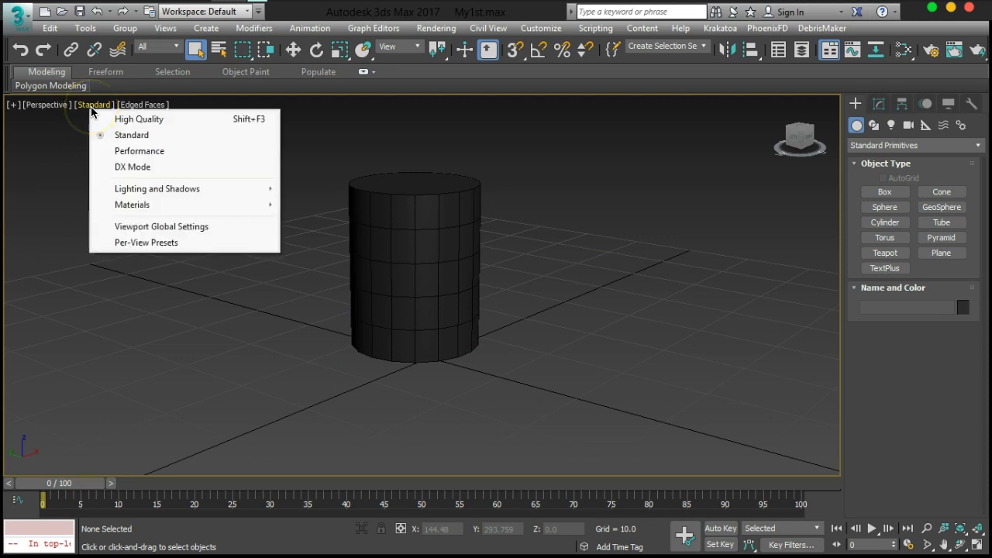
left_click(135, 151)
left_click(99, 107)
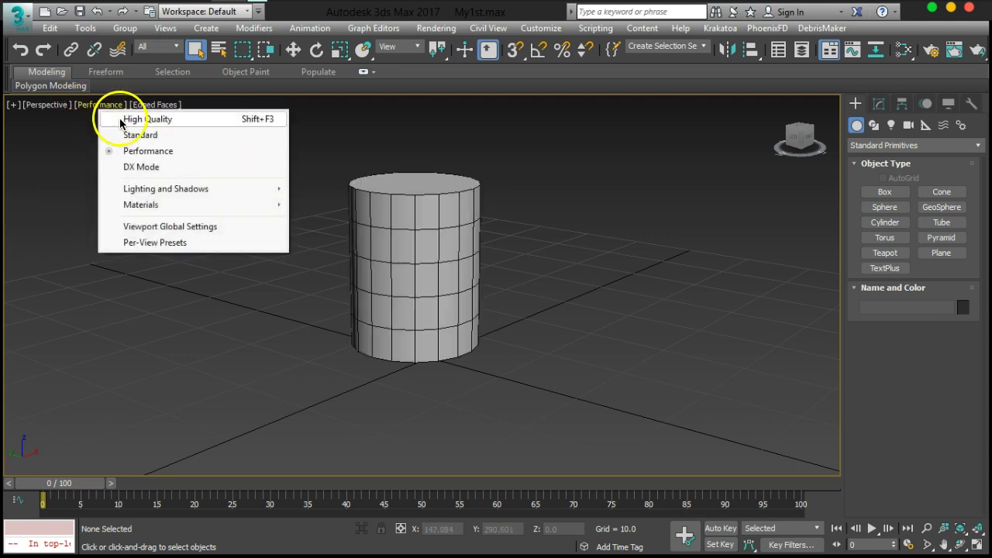
left_click(125, 119)
- Examine the viewport's Lighting and Shadows options, including scene lights, shadows and ambient occlusion
left_click(99, 106)
mouse_move(136, 193)
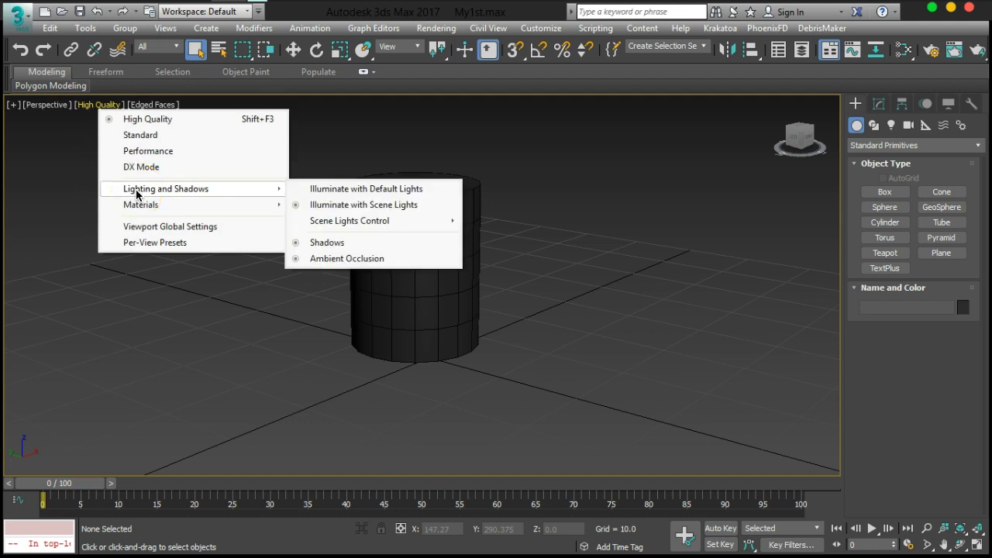
left_click(574, 310)
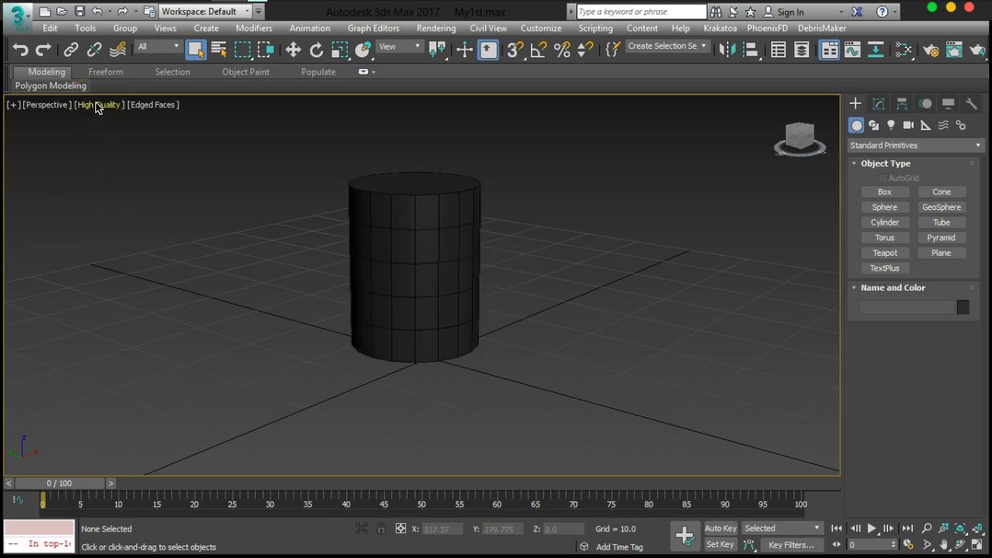
left_click(96, 105)
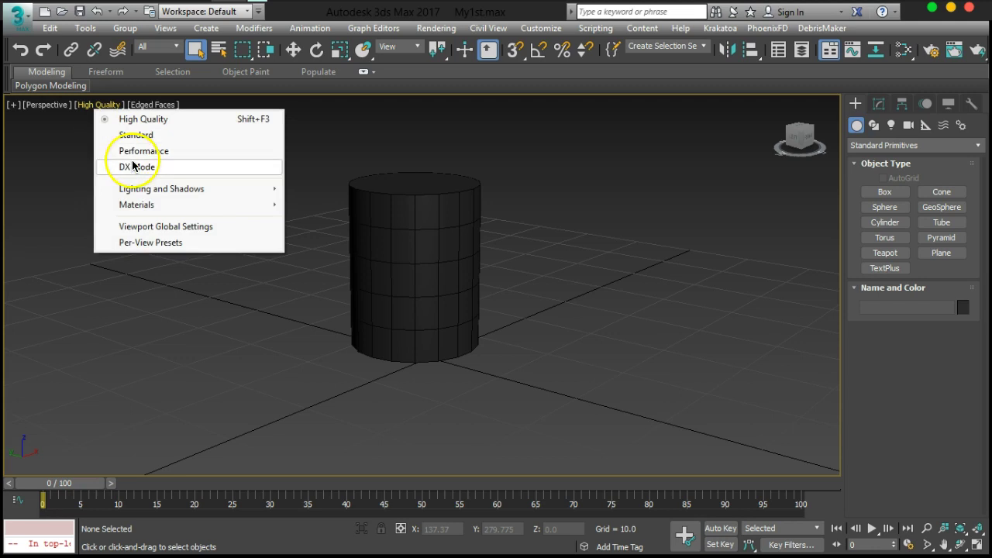
mouse_move(133, 200)
mouse_move(155, 189)
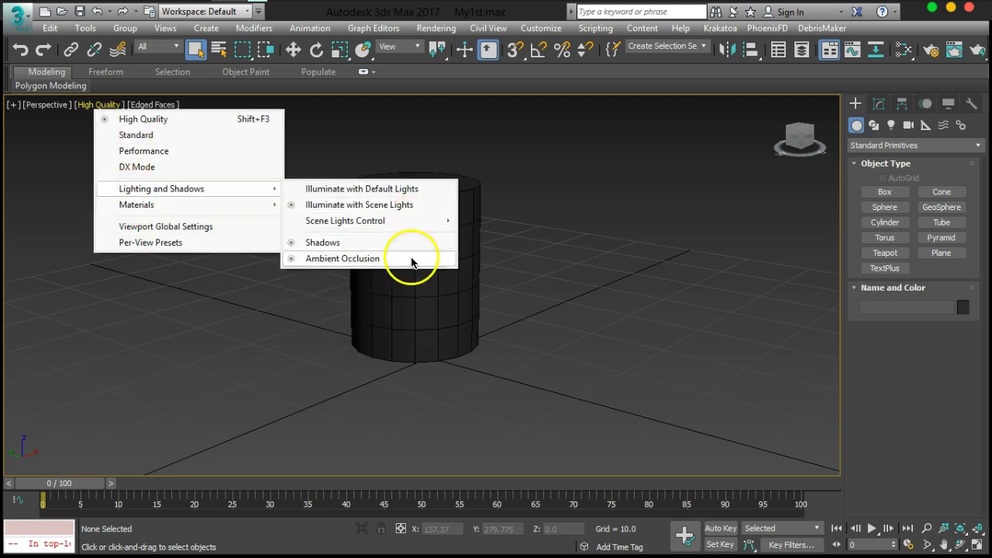
left_click(215, 343)
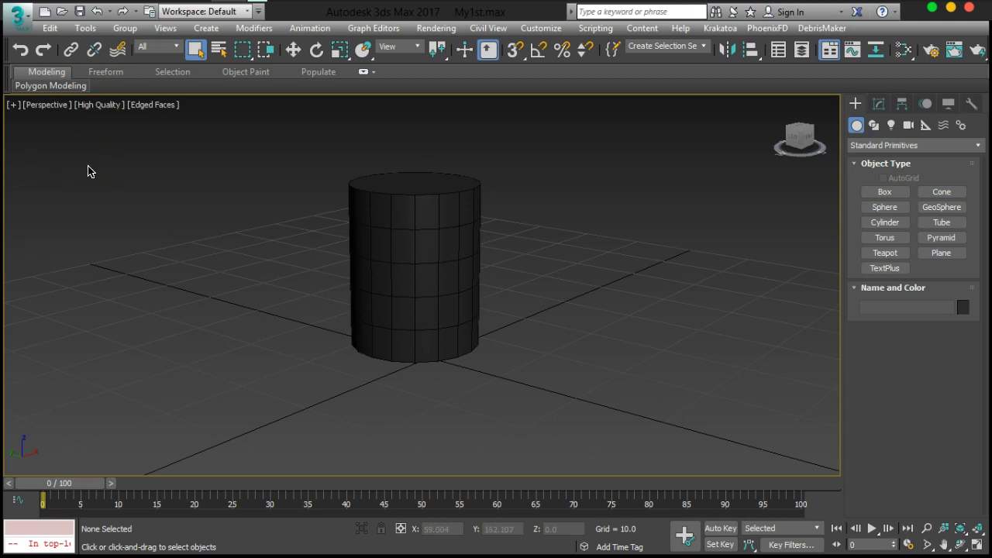
- Return the Perspective viewport's rendering quality to Standard and restore the four-viewport layout
left_click(106, 106)
left_click(108, 133)
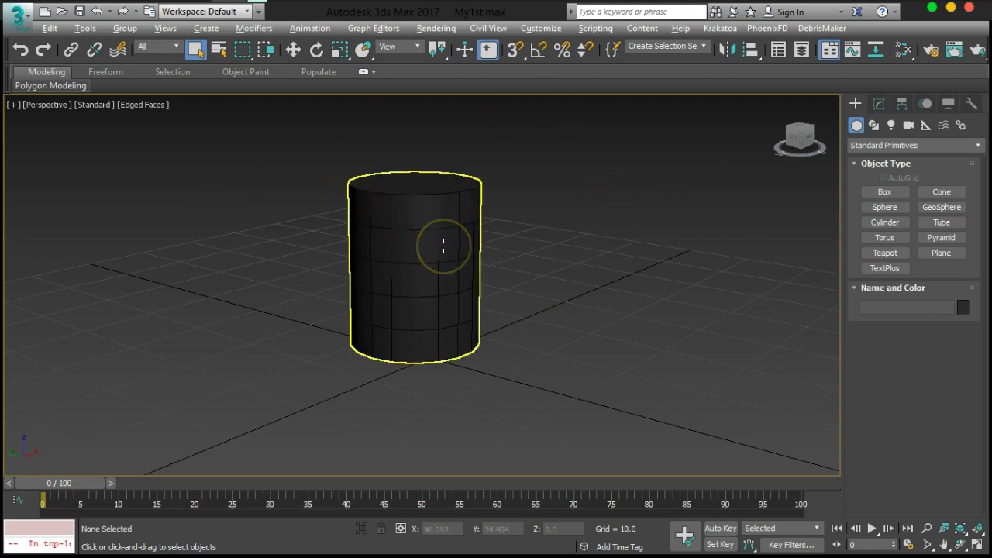
key("alt+w")
left_click(474, 344)
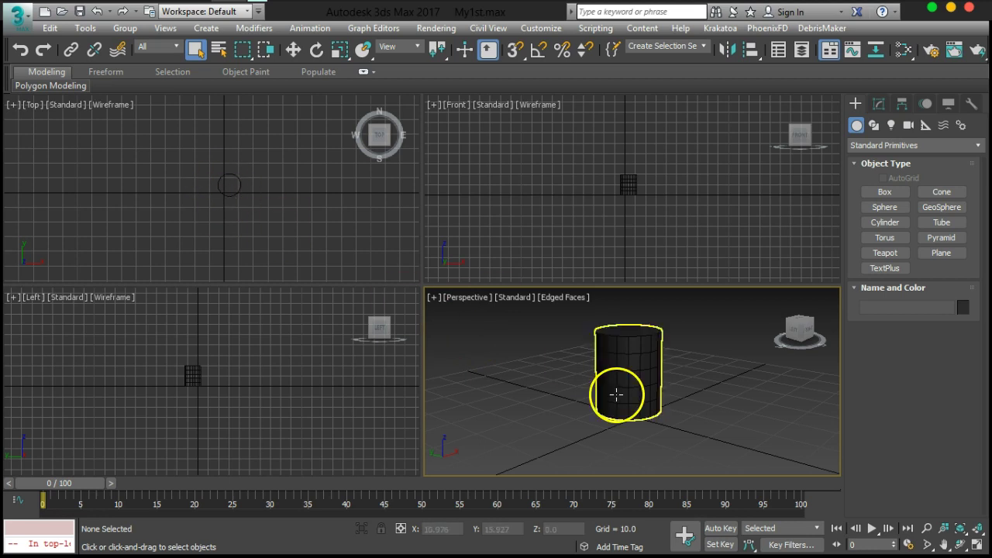
- Start the Box tool and try drawing a box in the Front viewport and another in the Top viewport, cancelling both
left_click(878, 209)
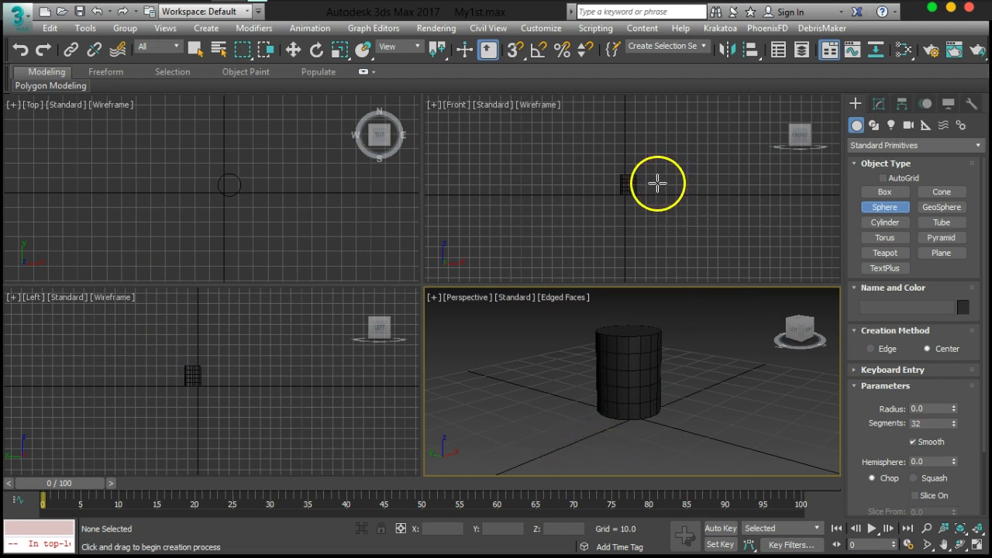
left_click(868, 194)
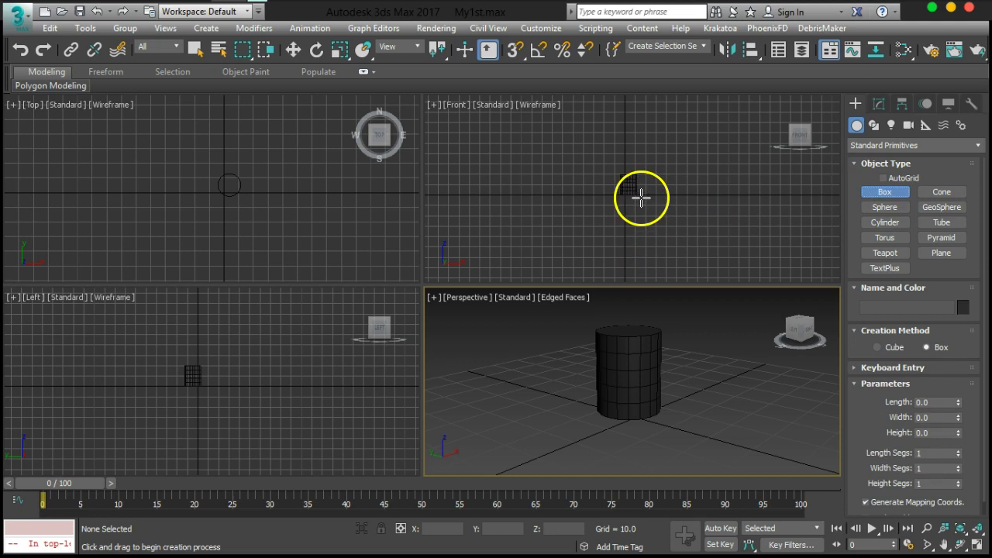
left_click_drag(534, 172, 580, 219)
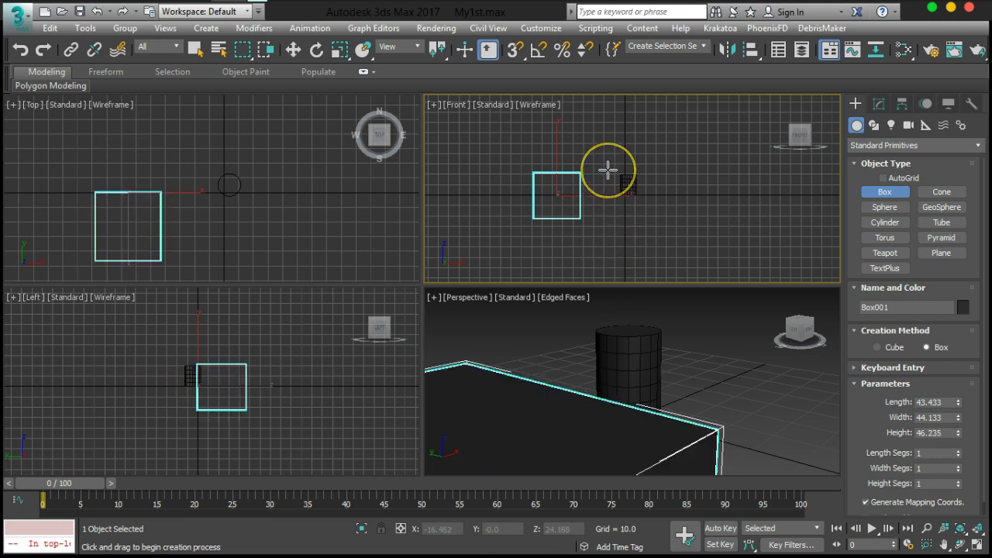
right_click(608, 169)
left_click_drag(203, 171, 270, 213)
left_click(261, 180)
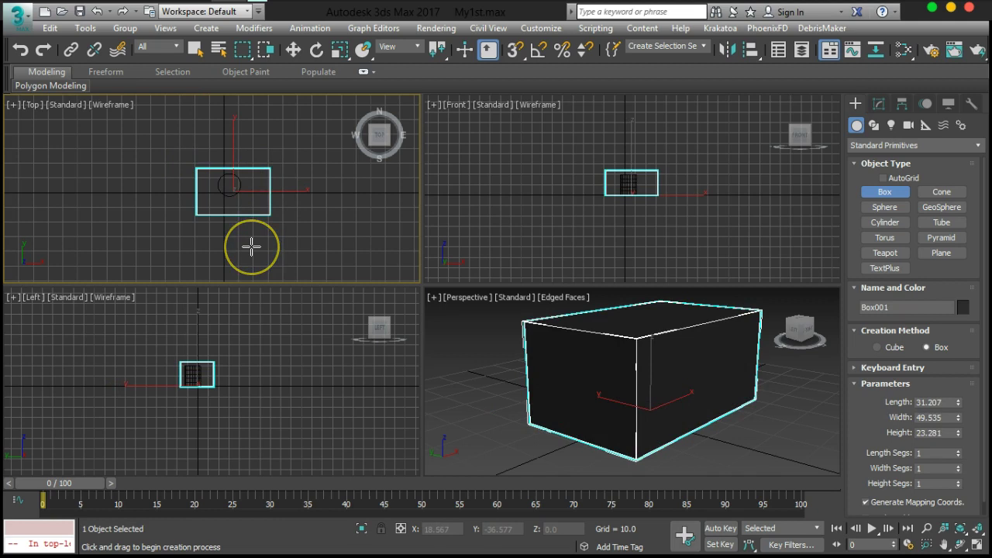
right_click(251, 247)
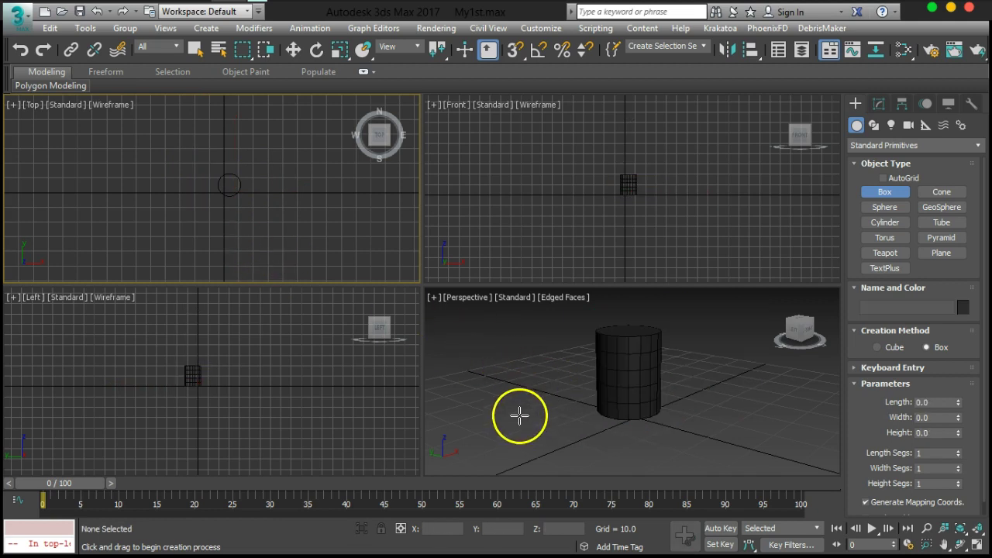
- Draw a box about 11 long, 13 wide and 5.5 high beside the cylinder in the Perspective viewport, and deselect it
mouse_move(709, 411)
left_mouse_down()
mouse_move(707, 390)
mouse_move(724, 397)
mouse_move(714, 412)
left_mouse_up()
left_click(715, 391)
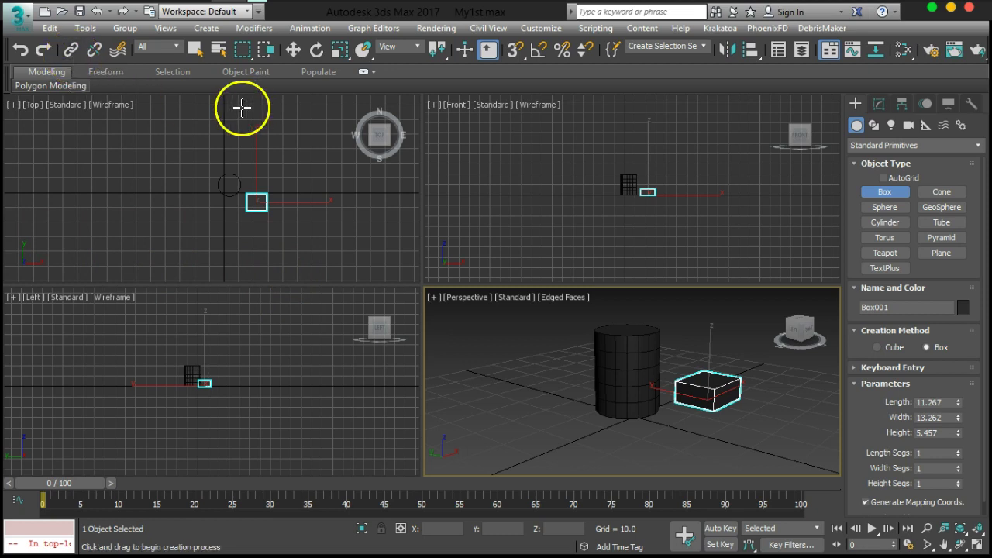
left_click(195, 50)
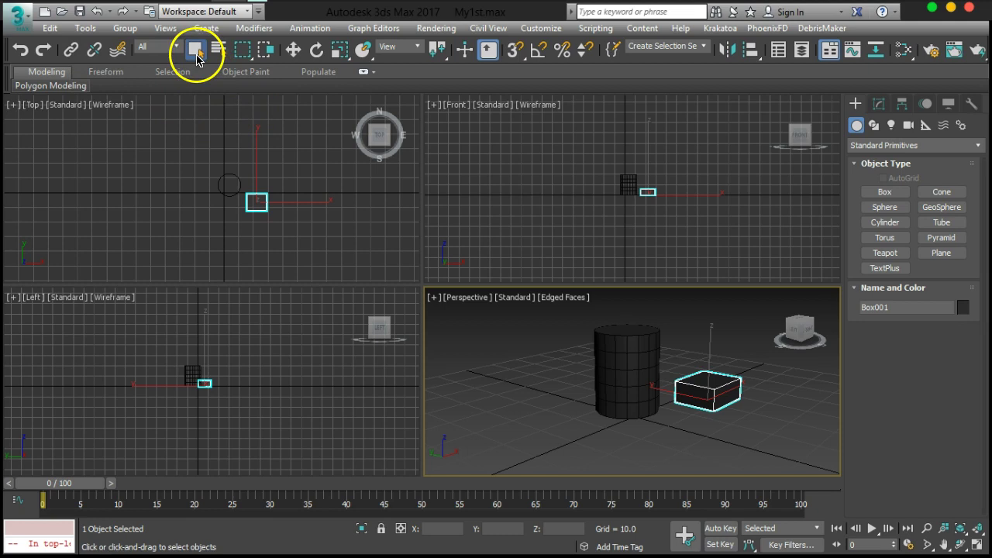
left_click(508, 432)
middle_click_drag(538, 419, 608, 420)
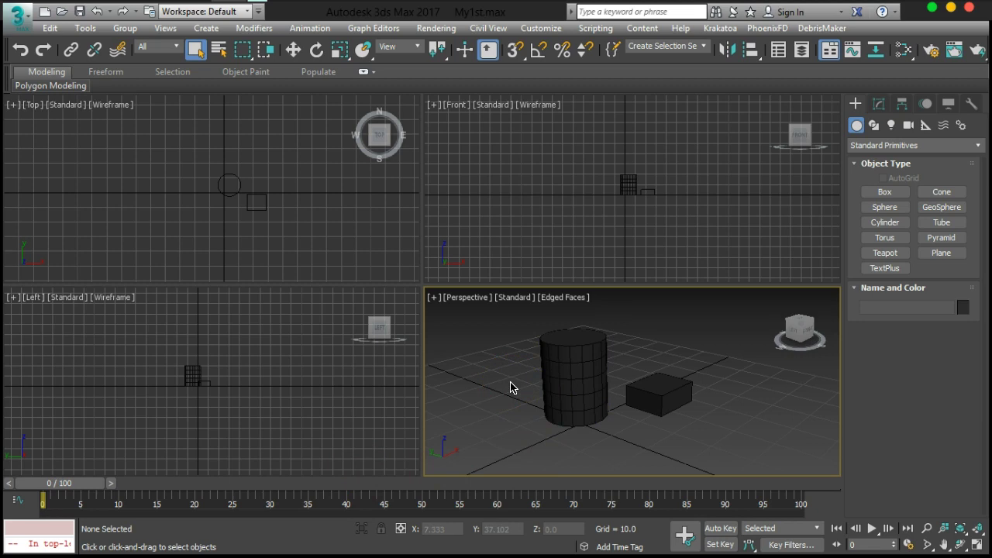
- Select the cylinder and the box alternately in the Perspective viewport, ending with nothing selected
left_click(585, 373)
left_click(663, 343)
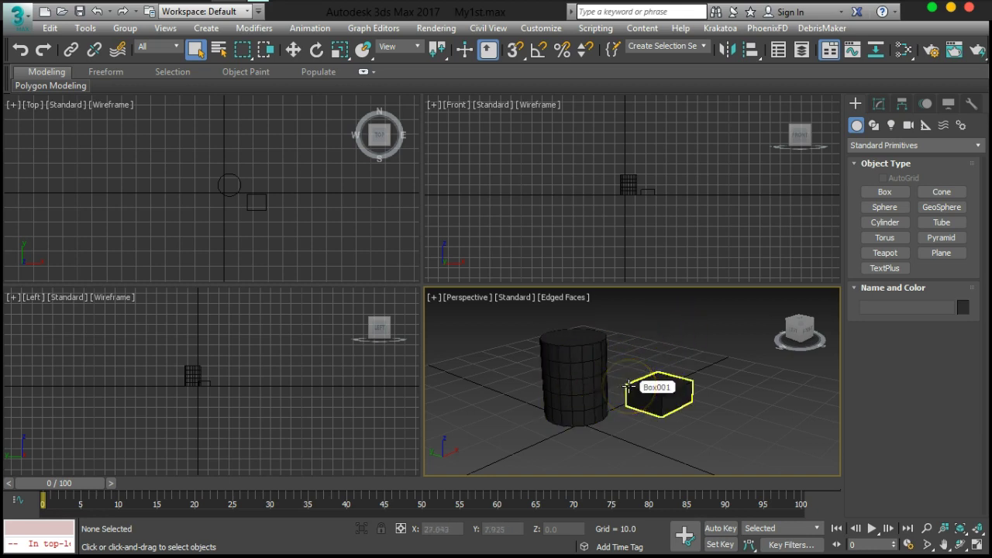
left_click(659, 401)
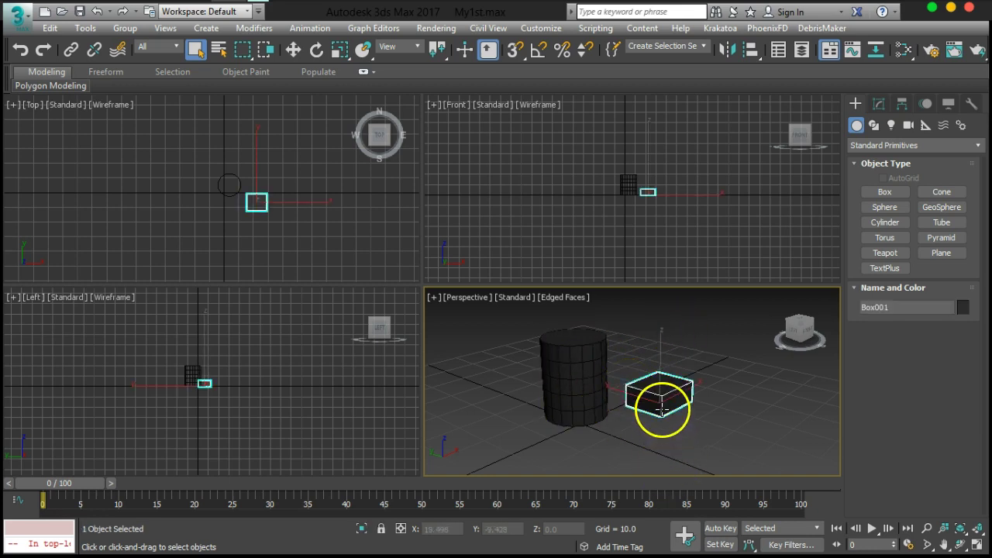
left_click(587, 407)
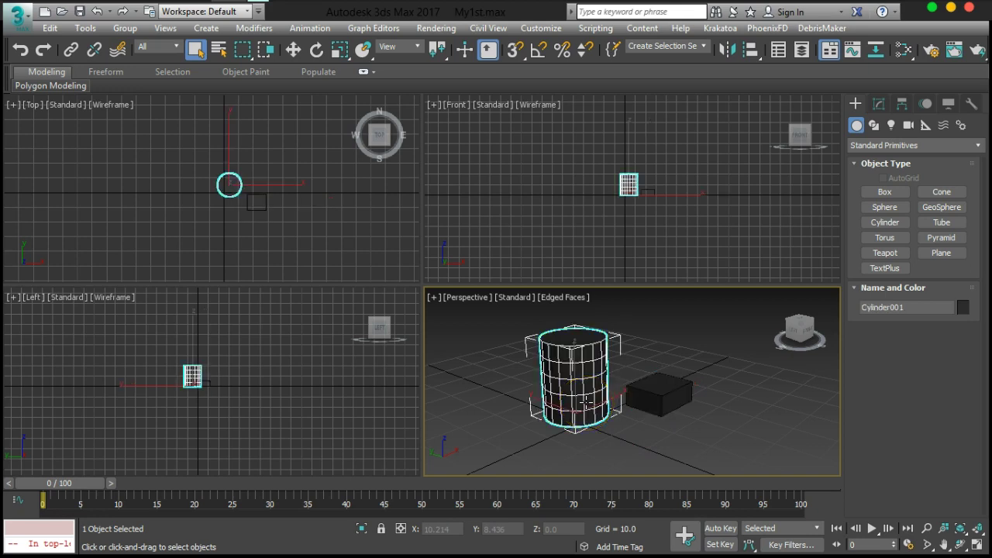
left_click(659, 399)
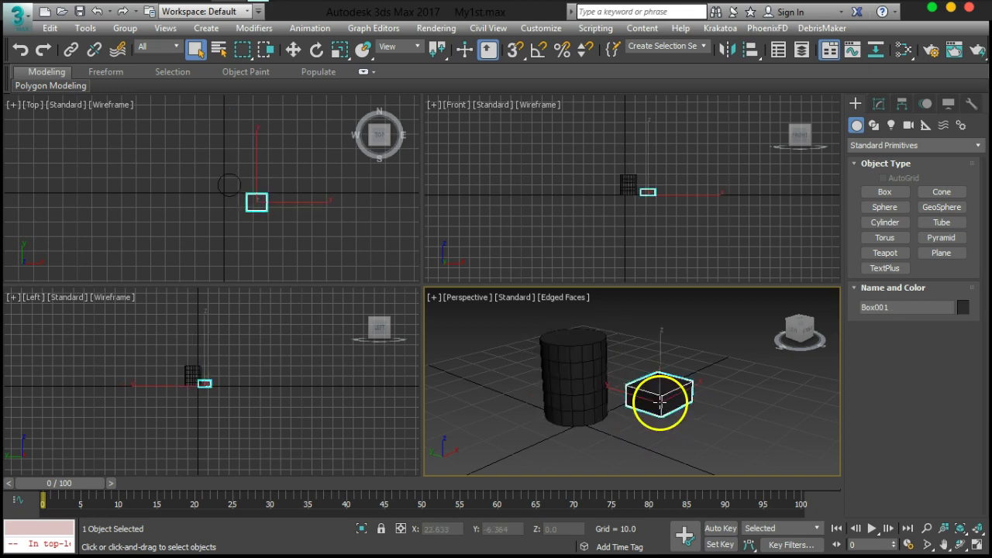
left_click(590, 396)
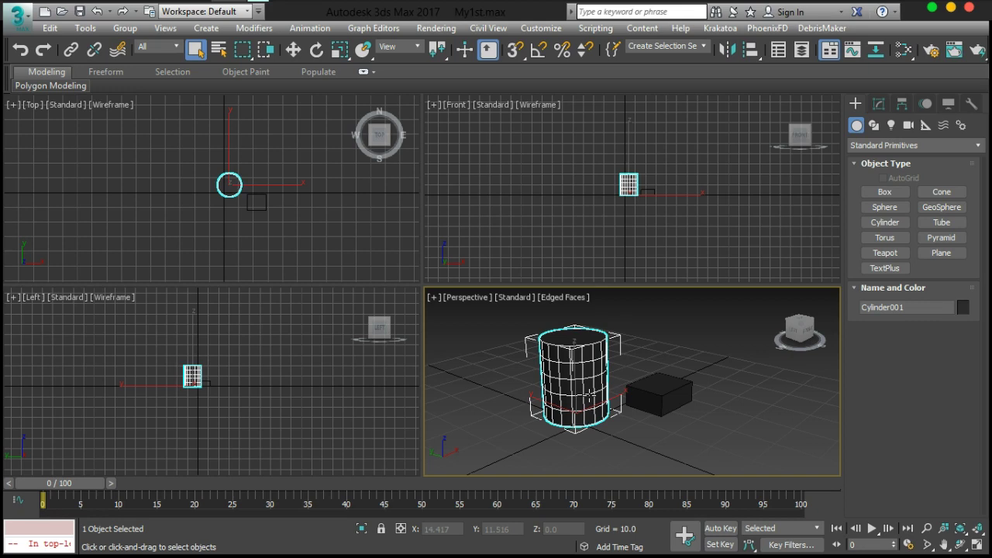
left_click(655, 396)
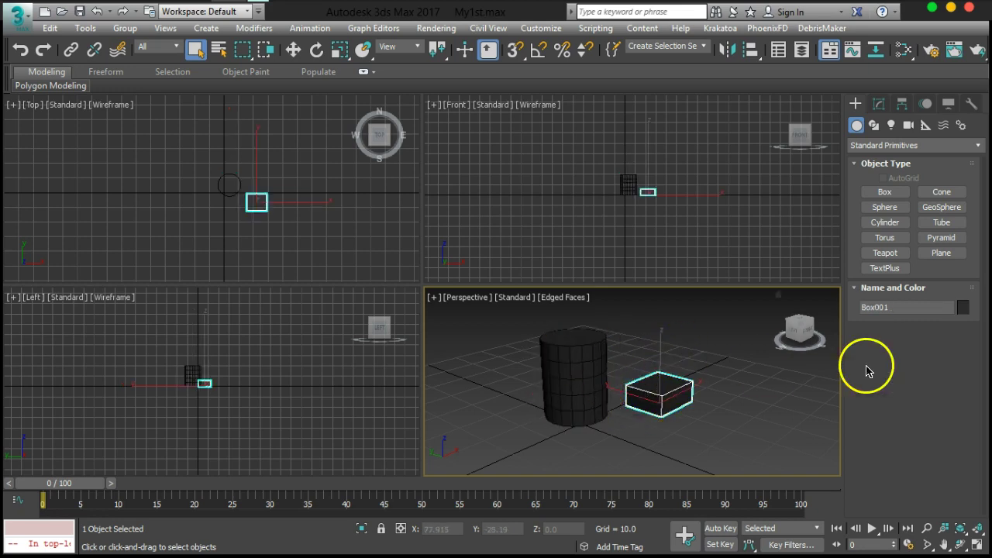
left_click(764, 389)
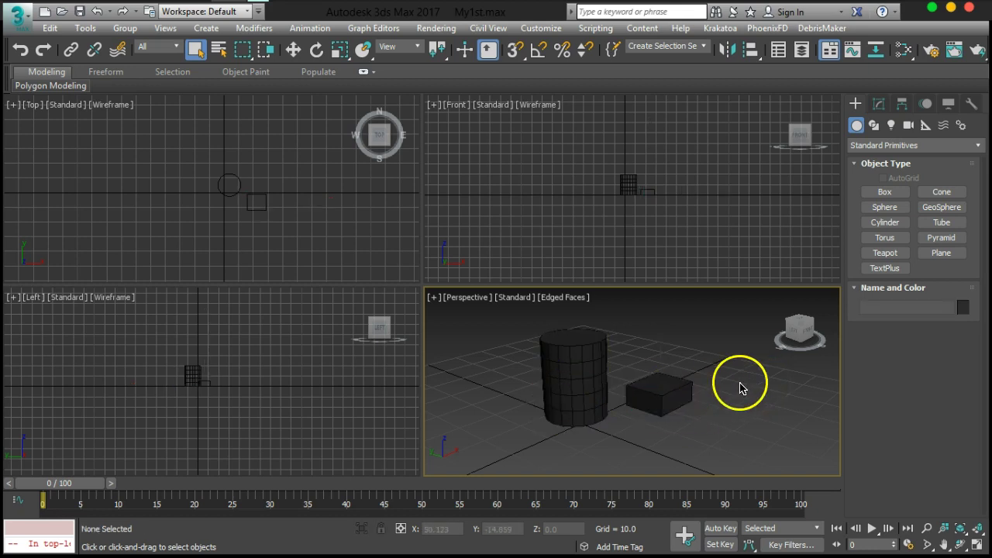
left_click(687, 397)
left_click(597, 383)
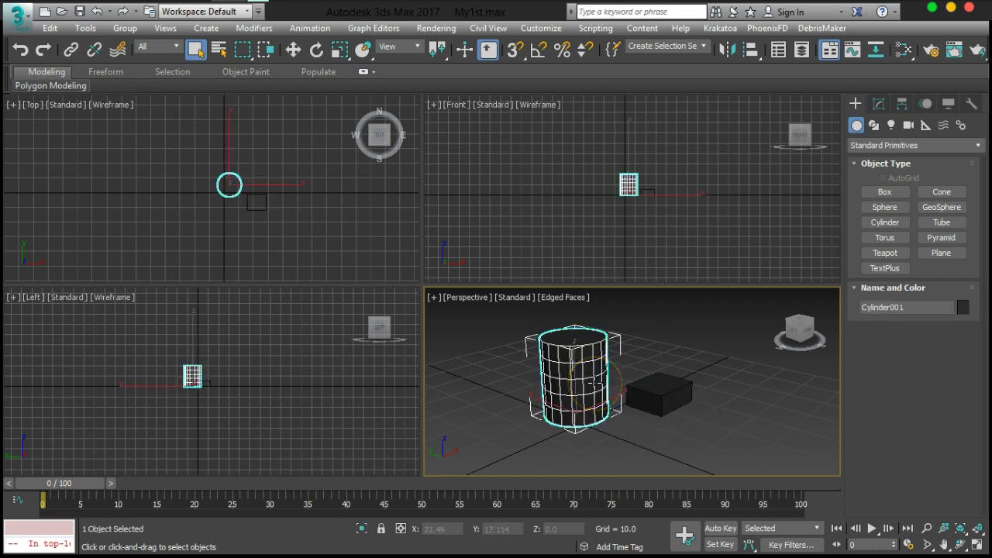
left_click(630, 358)
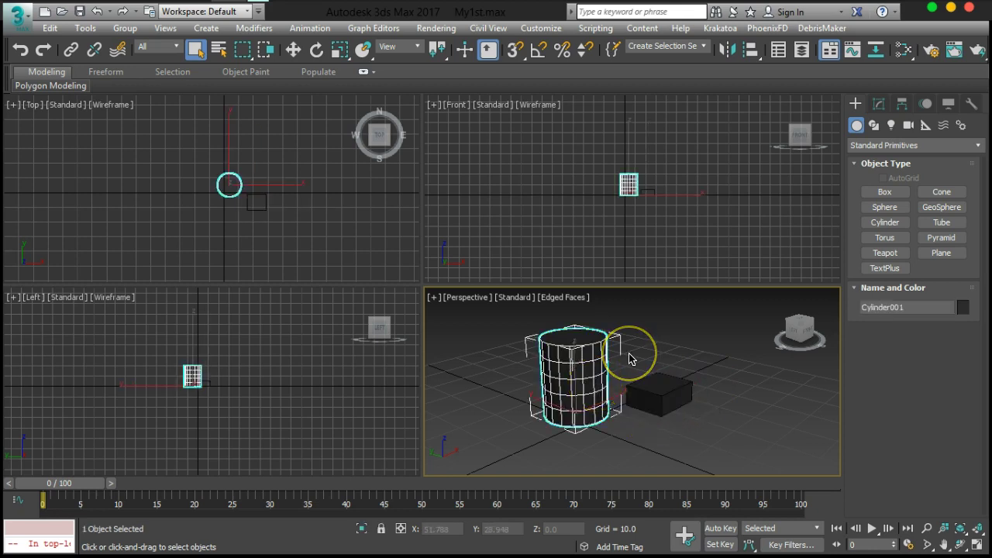
left_click(661, 349)
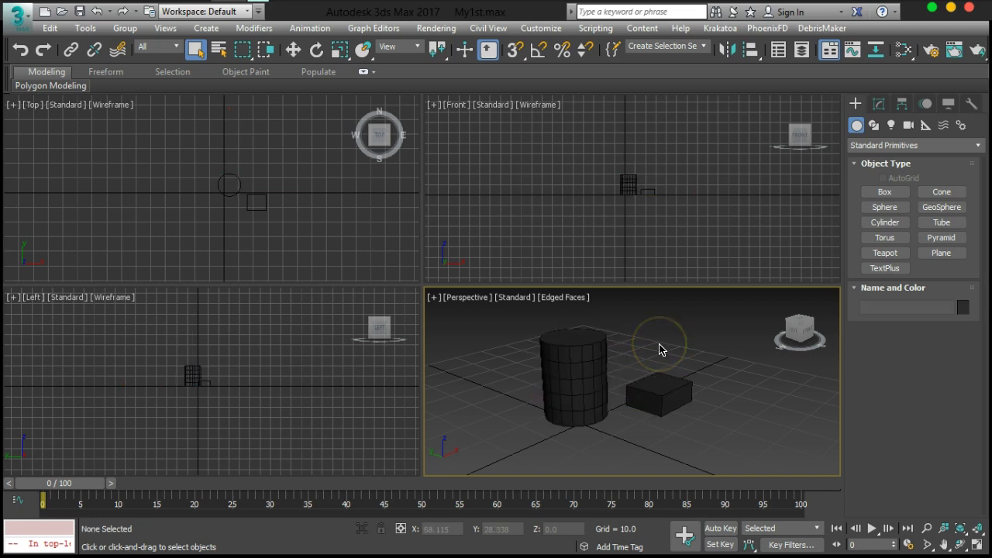
- Link the box to the cylinder in the Perspective viewport so that the cylinder becomes its parent
left_click(660, 384)
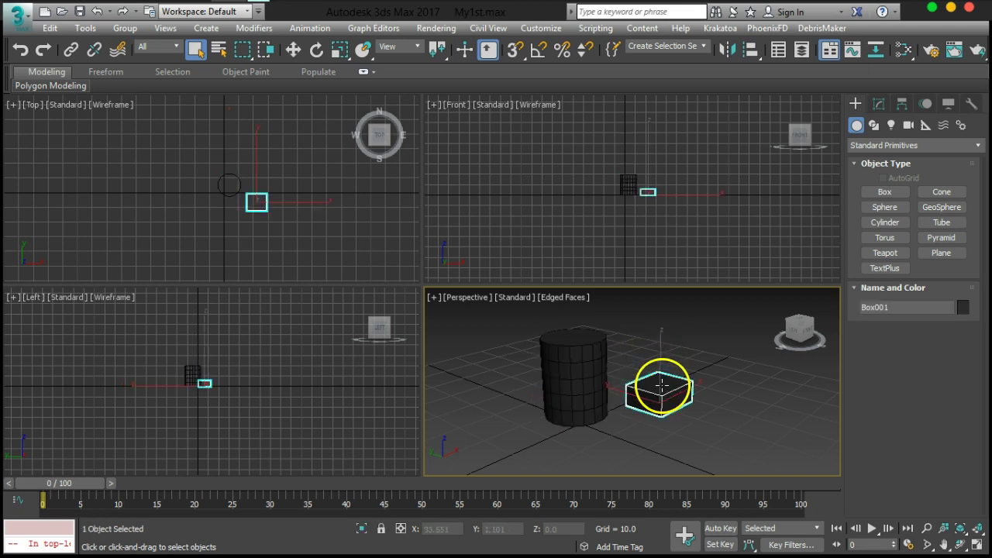
left_click(605, 385)
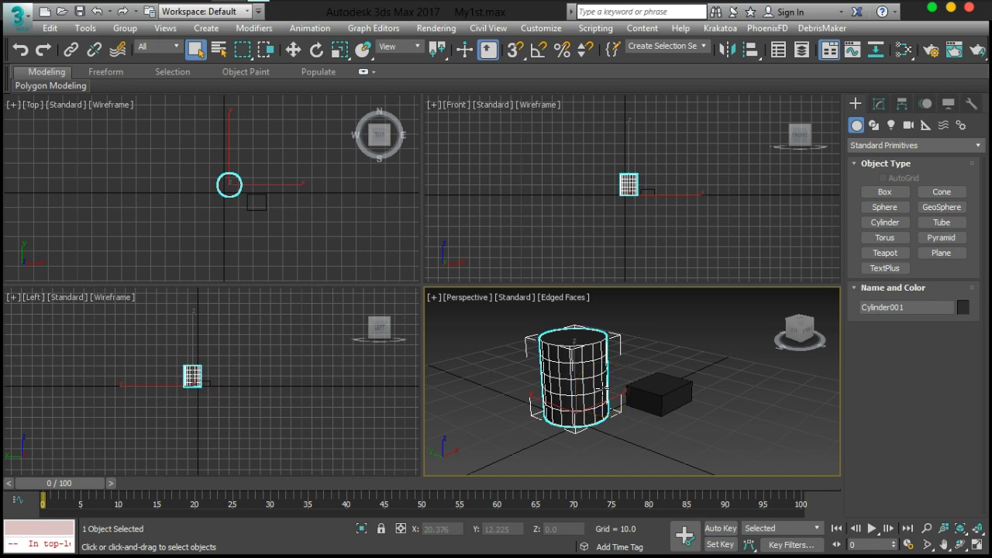
left_click(660, 392)
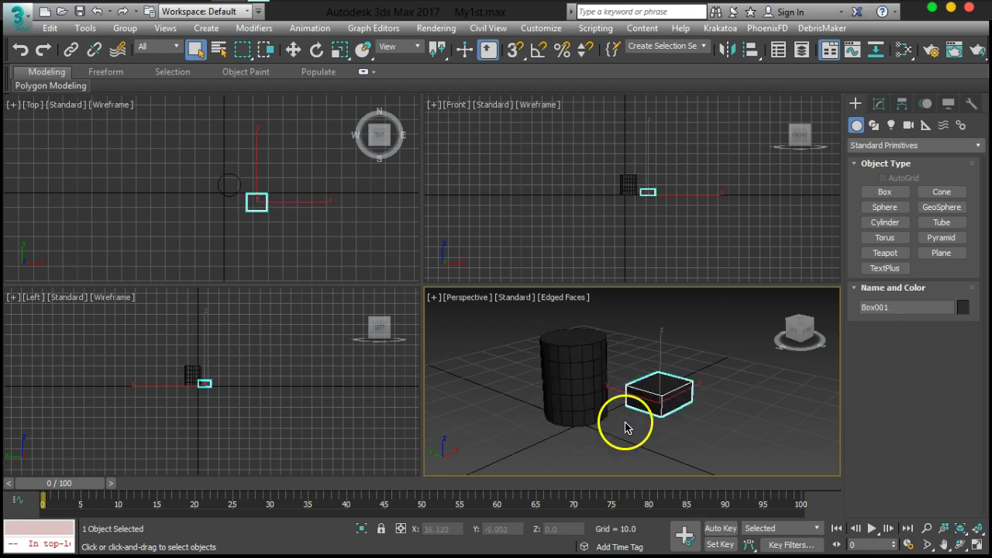
left_click(71, 51)
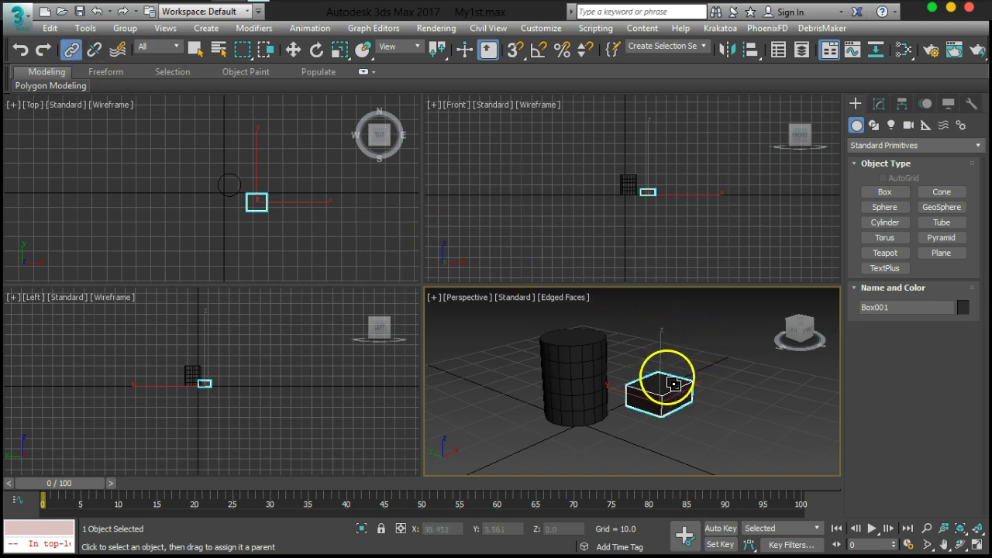
left_click(644, 387)
left_click_drag(651, 396, 553, 389)
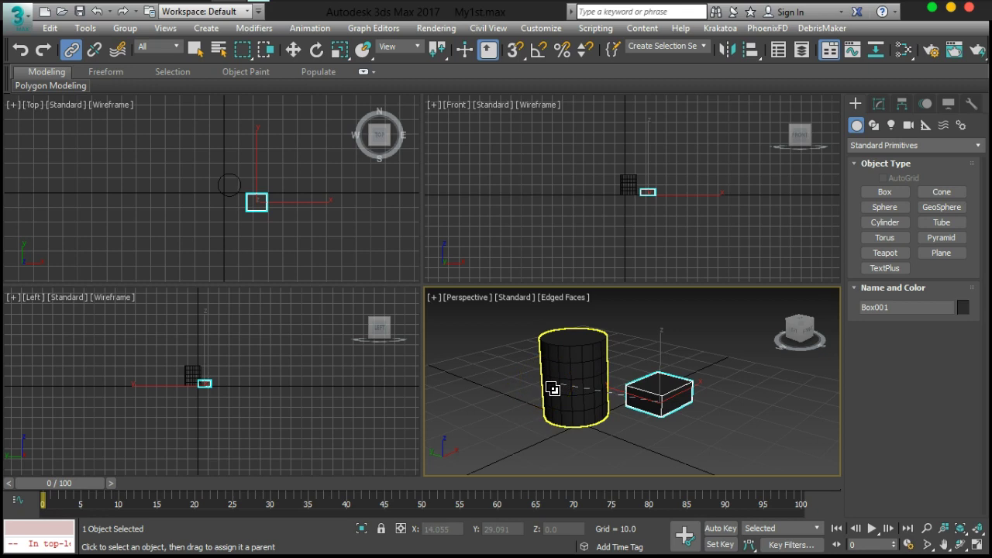
mouse_move(553, 389)
left_mouse_down()
mouse_move(665, 432)
mouse_move(658, 410)
mouse_move(636, 443)
mouse_move(603, 421)
mouse_move(648, 439)
mouse_move(673, 418)
mouse_move(666, 430)
mouse_move(596, 430)
mouse_move(570, 385)
left_mouse_up()
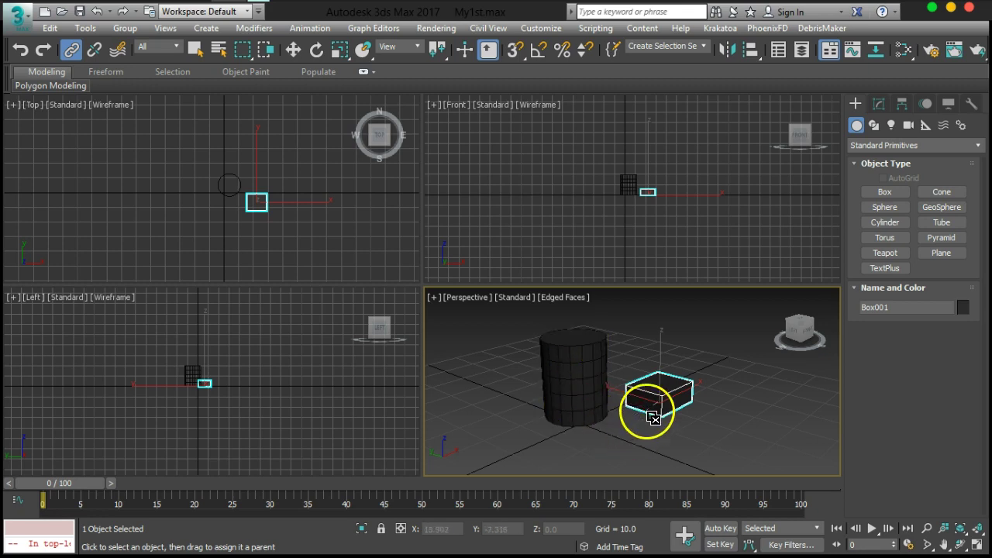
left_click_drag(653, 417, 565, 370)
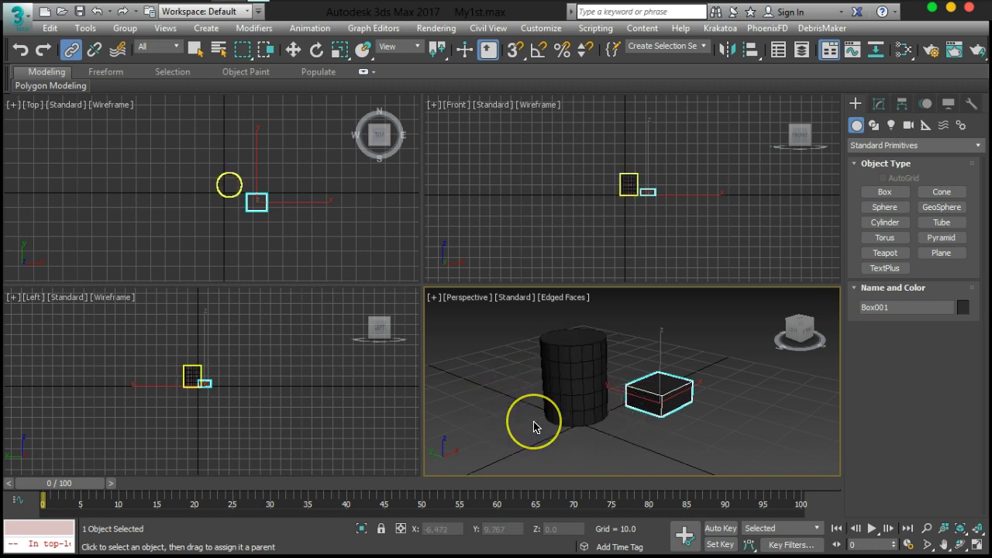
left_click_drag(561, 357, 533, 399)
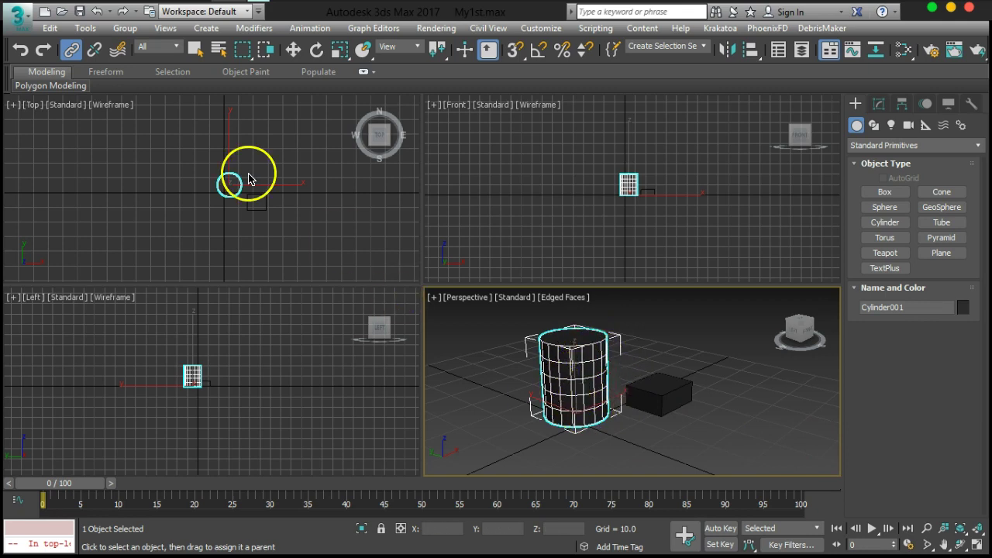
- Maximize the Perspective viewport and move the linked cylinder to about X 2.1, Y 1.2, Z 11.7
left_click(291, 50)
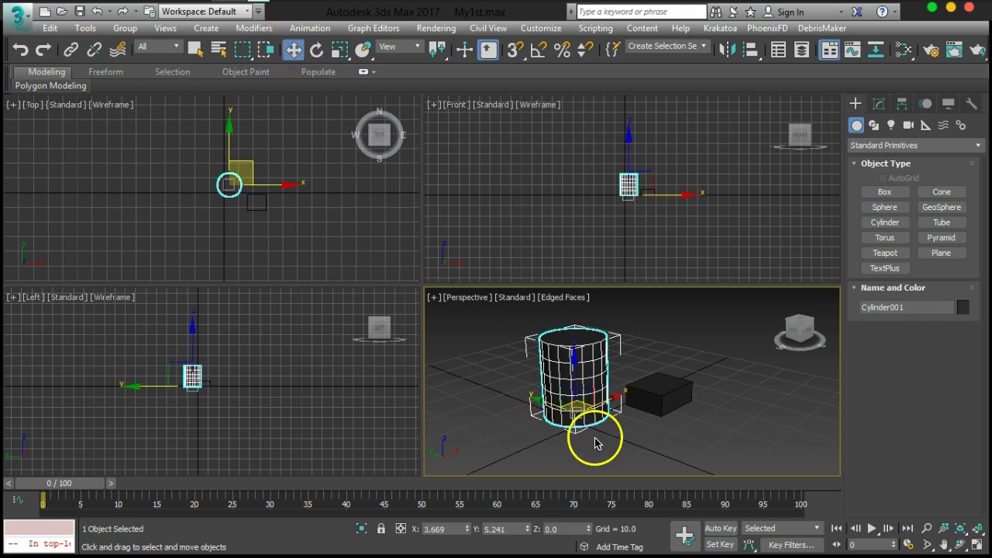
key("alt+w")
middle_click_drag(636, 414, 597, 443, "alt")
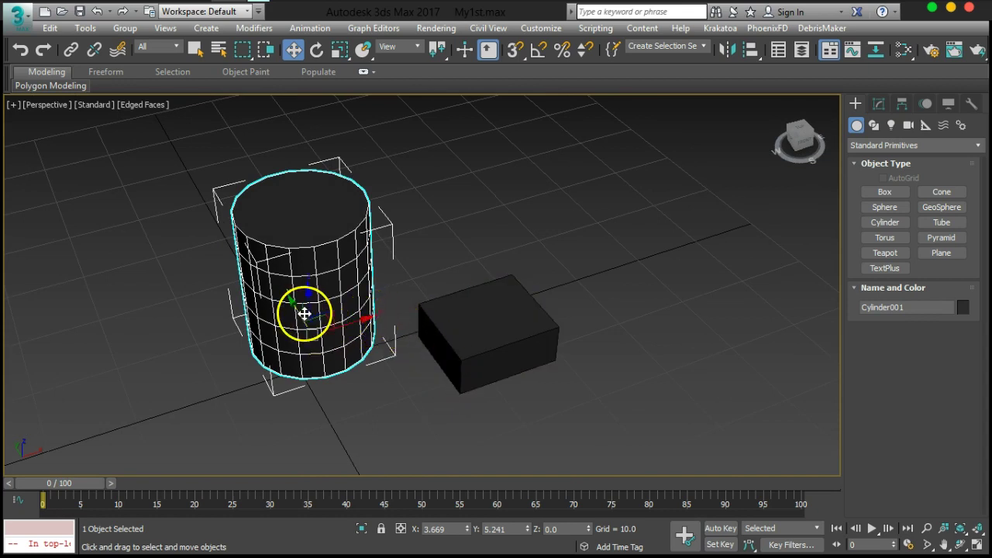
middle_click_drag(594, 421, 415, 343, "alt")
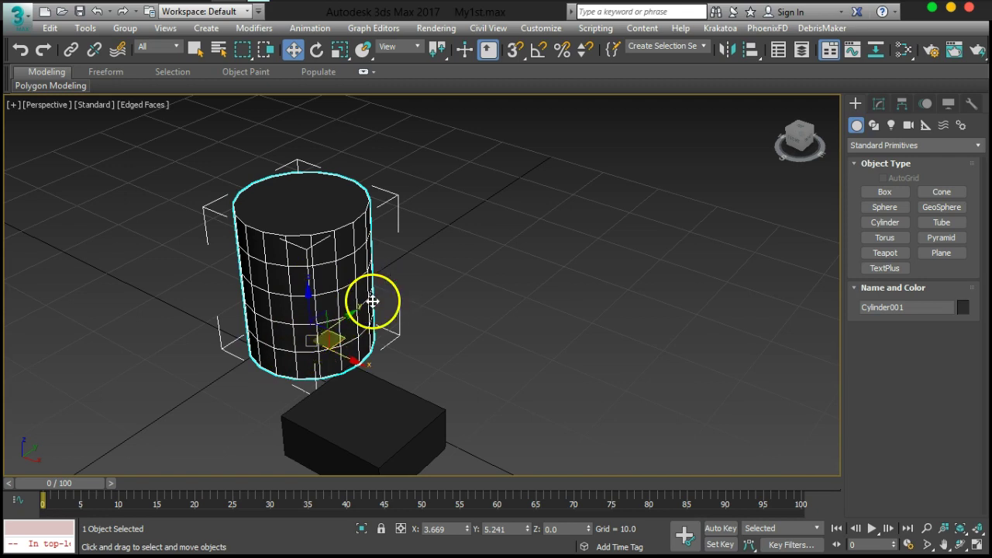
middle_click_drag(304, 322, 274, 344, "alt")
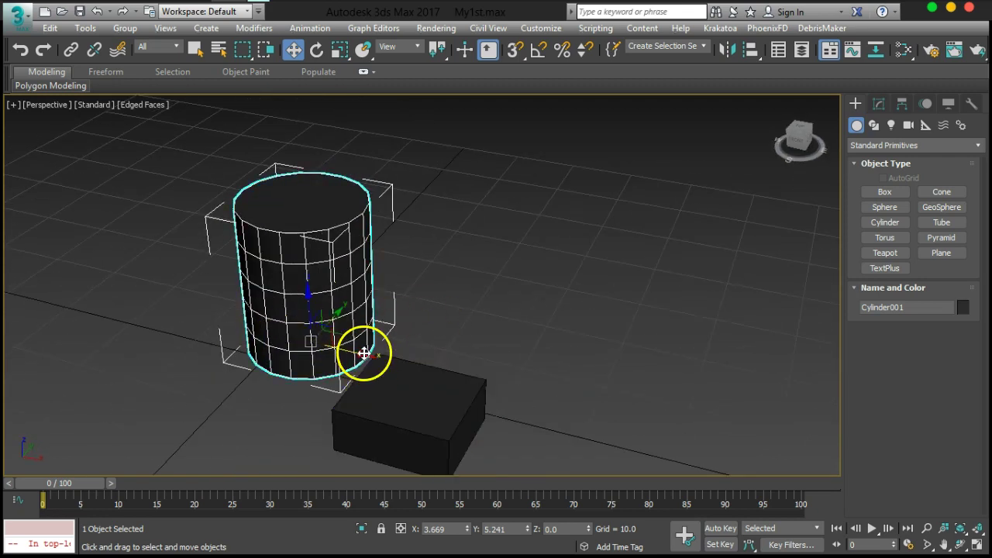
mouse_move(364, 355)
left_mouse_down()
mouse_move(297, 338)
mouse_move(403, 370)
mouse_move(352, 353)
left_mouse_up()
left_click_drag(328, 313, 275, 228)
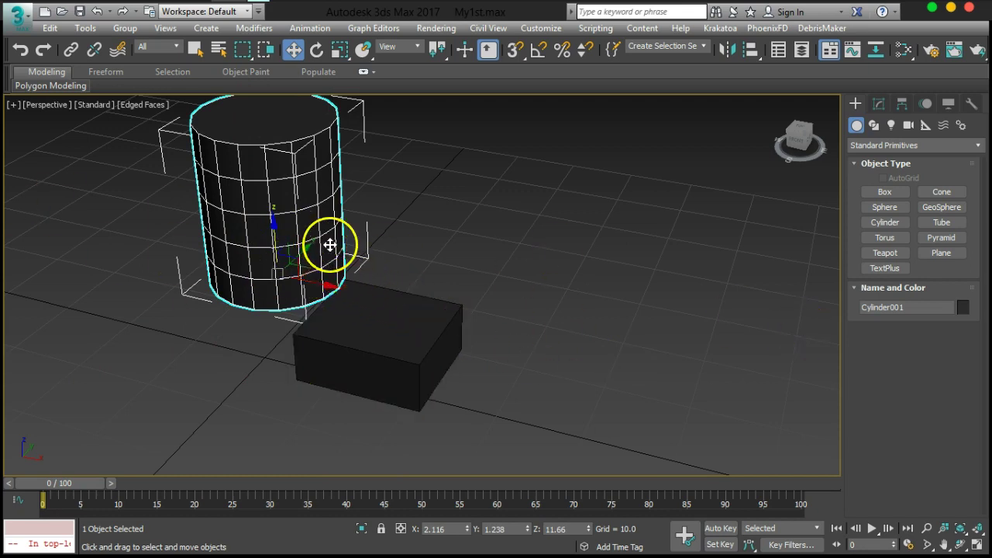
- Move the cylinder back down near the grid, to about X 1.6, Y 3.0, Z 3.0
middle_click_drag(331, 262, 285, 274, "alt")
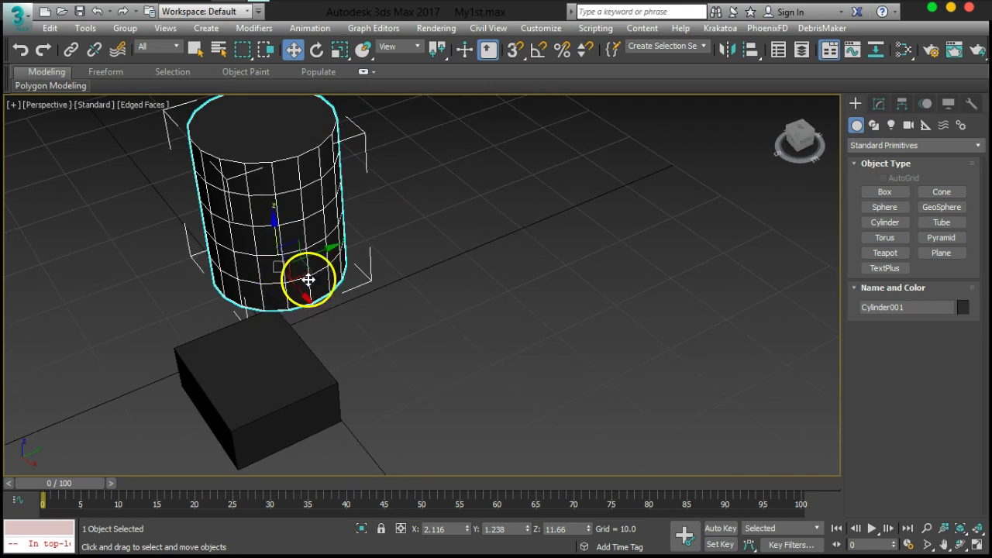
left_click_drag(308, 273, 290, 339)
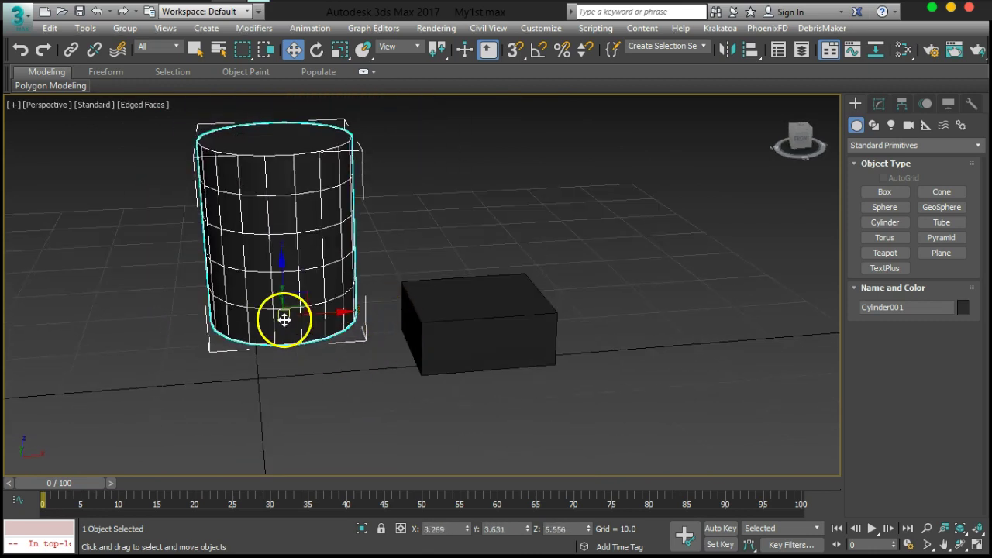
left_click(456, 391)
left_click(293, 300)
middle_click_drag(491, 245, 472, 251)
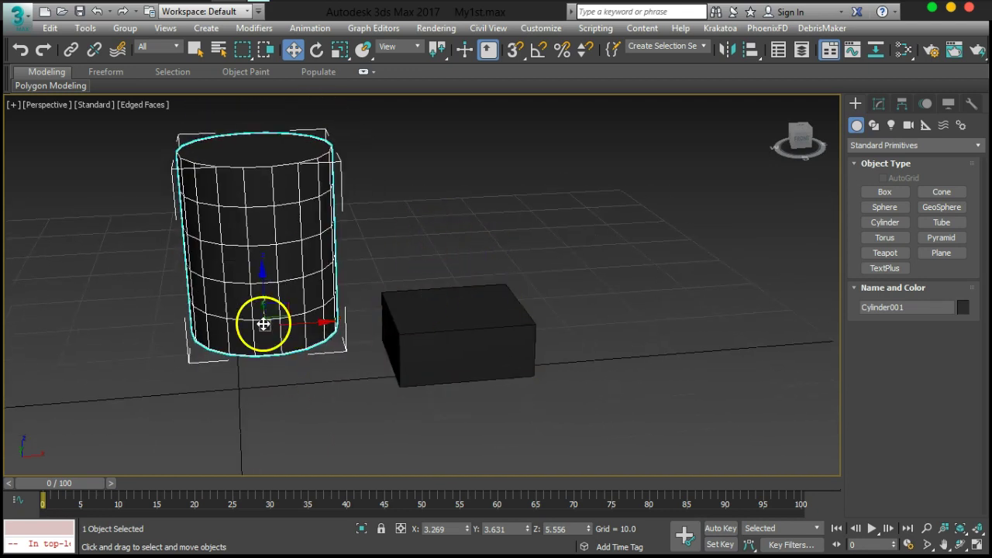
left_click_drag(261, 328, 259, 356)
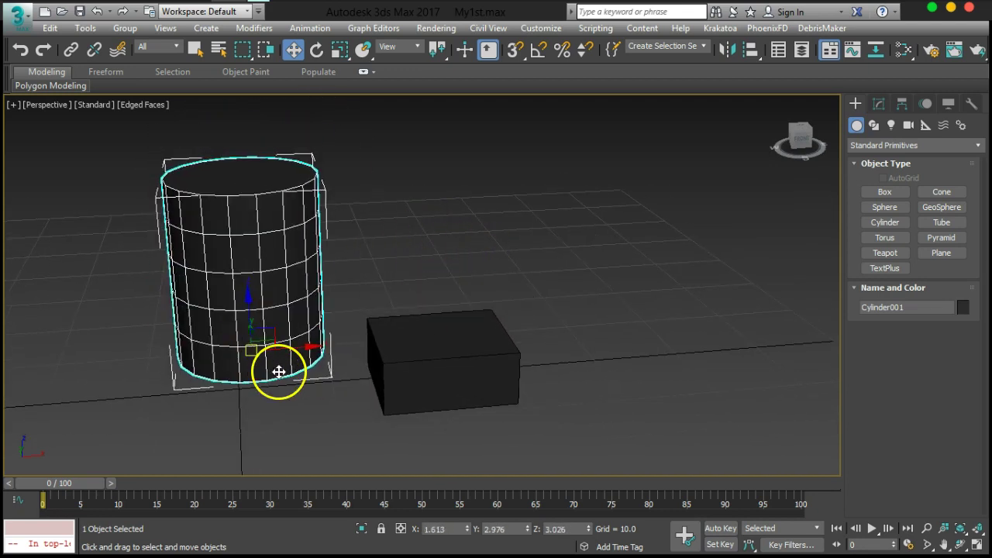
- Move the child box on its own up and away along Y, to about X 20.2, Y -15.4, Z 11.1
middle_click_drag(317, 417, 370, 347)
scroll(371, 346, "up", 1)
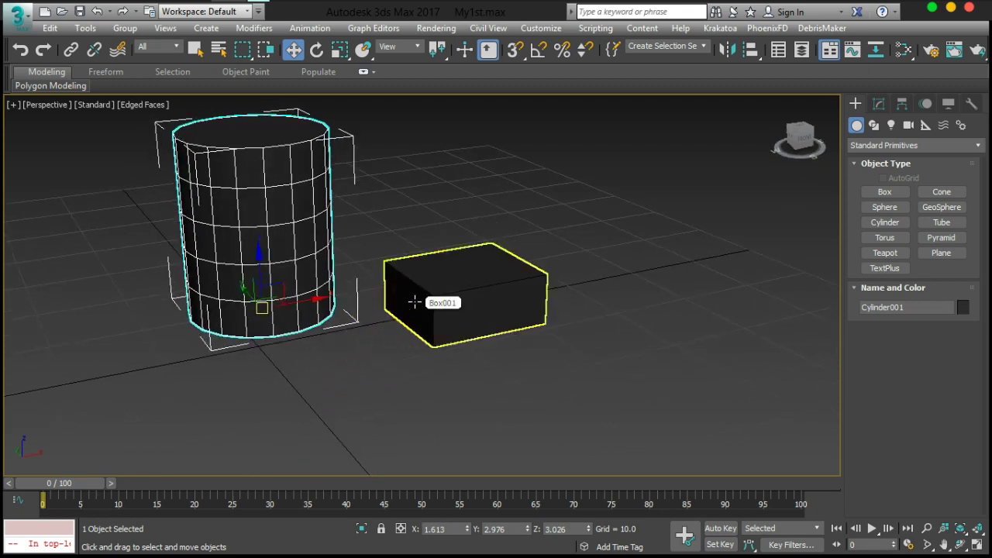
left_click(449, 290)
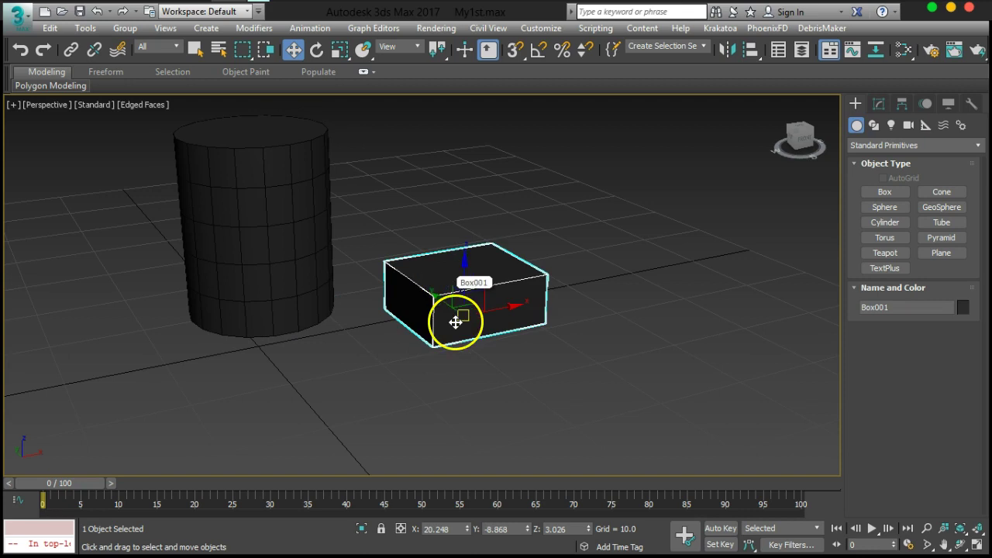
left_click_drag(462, 281, 462, 188)
left_click_drag(447, 236, 470, 251)
middle_click_drag(453, 330, 500, 325, "alt")
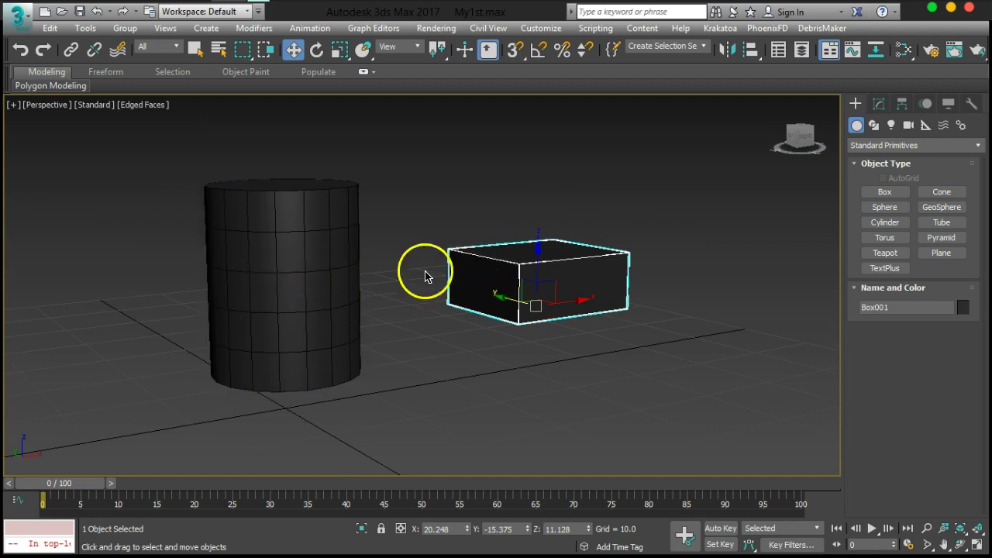
middle_click_drag(414, 259, 434, 352, "alt")
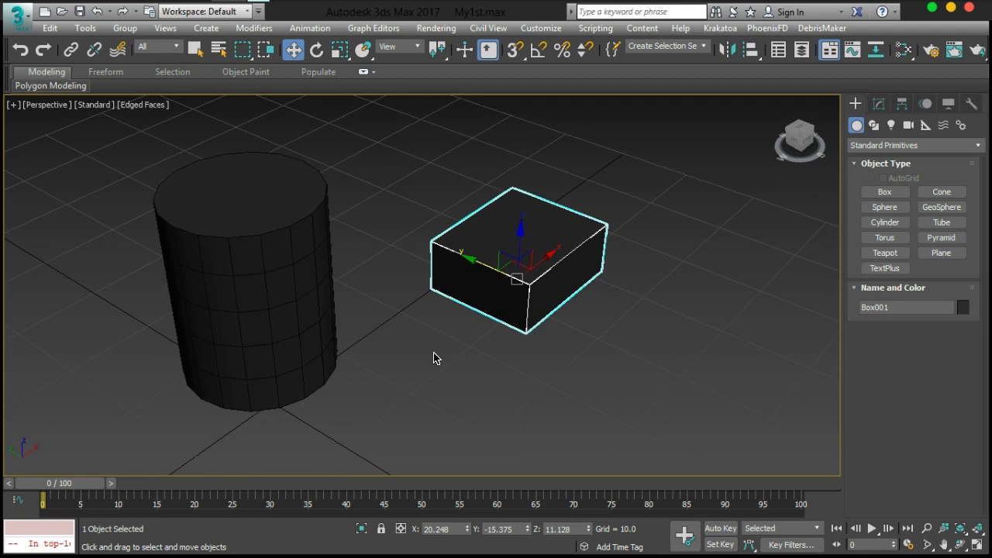
- Select the parent cylinder and the child box in turn to compare them, ending with the box selected
left_click(308, 307)
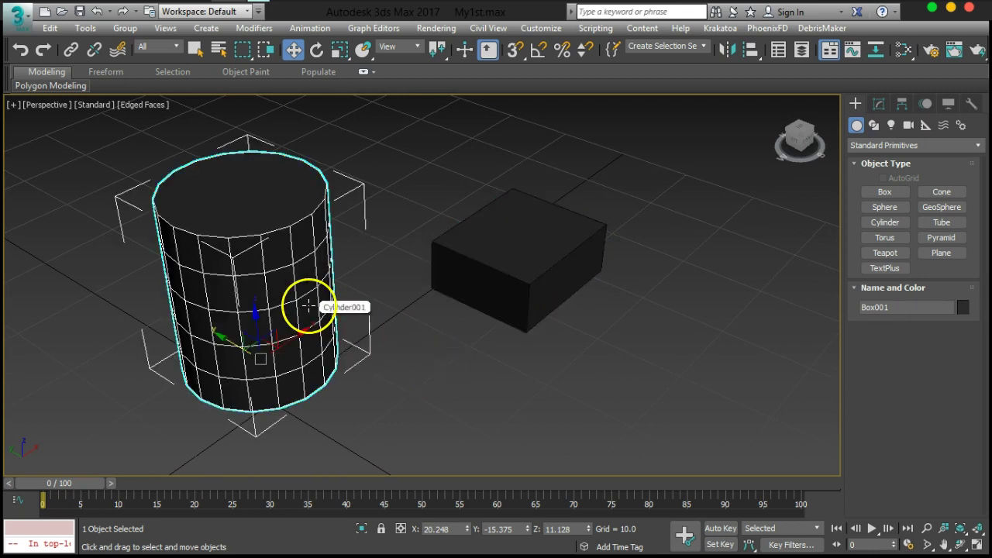
left_click(454, 281)
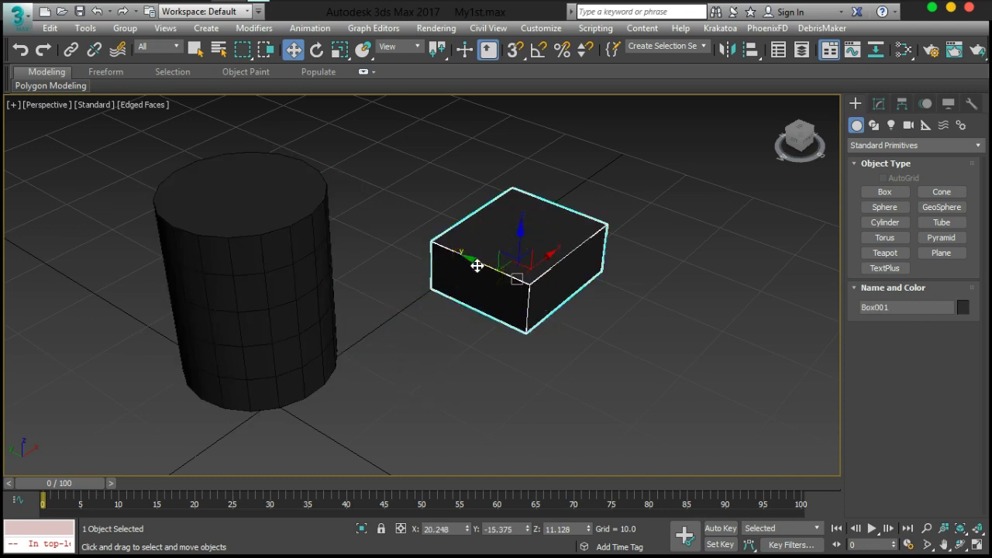
middle_click_drag(456, 341, 476, 341, "alt")
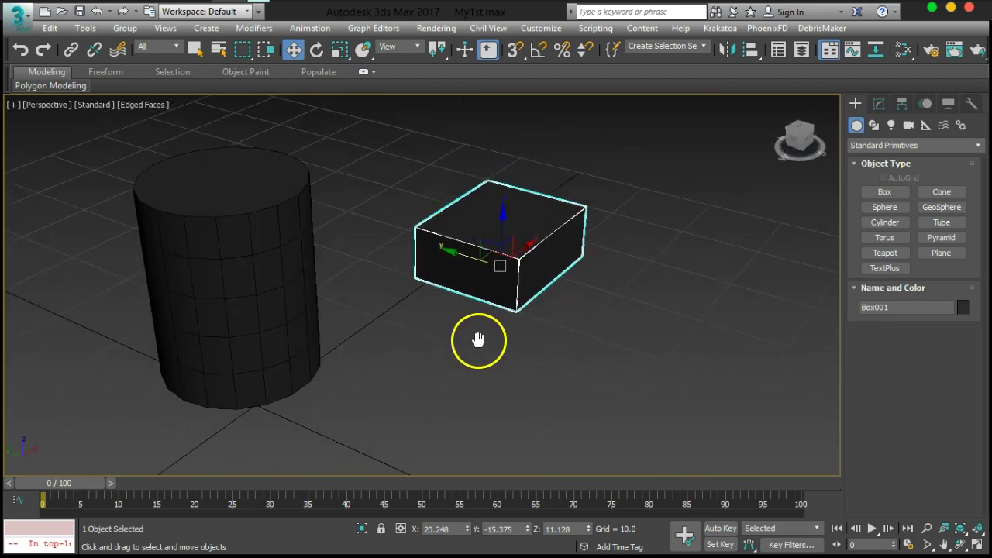
left_click(477, 349)
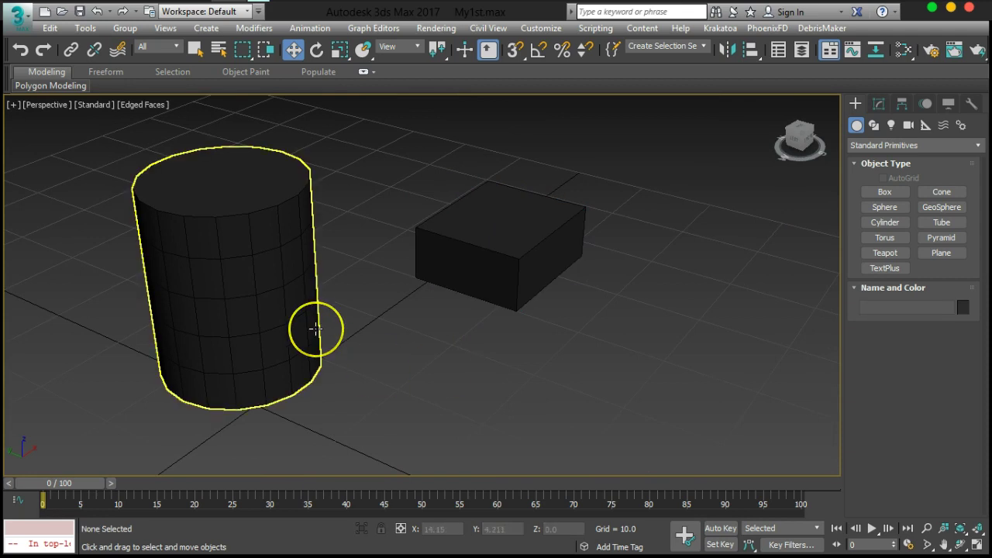
left_click(316, 329)
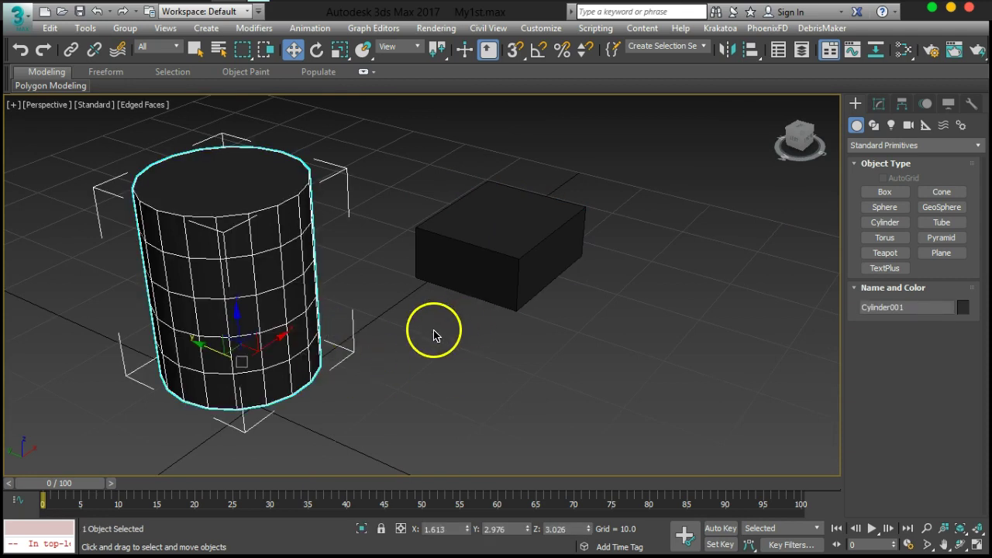
left_click(488, 288)
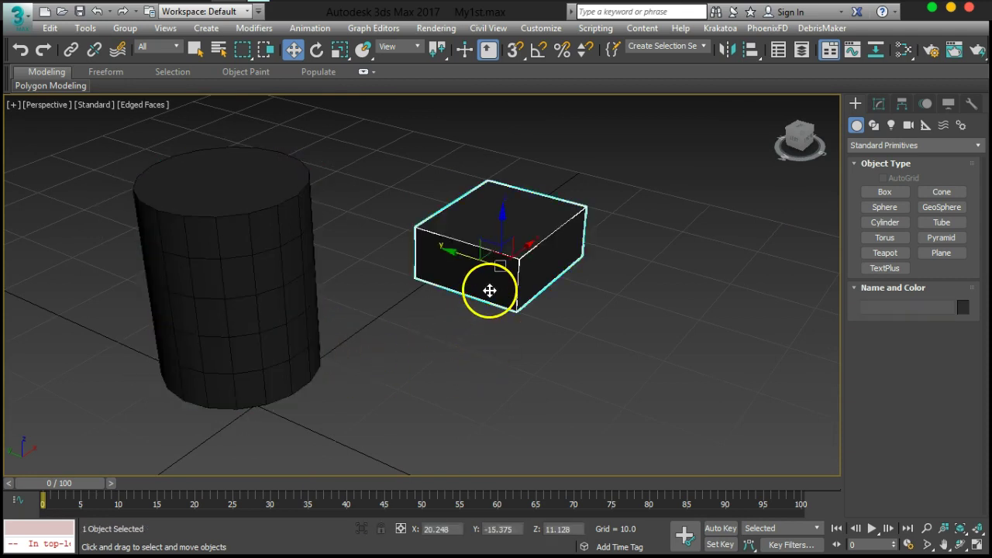
- Move the parent cylinder along its Y axis to about Y 7.8, selecting the box between moves and leaving the cylinder selected
left_click(241, 354)
middle_click_drag(241, 354, 177, 287)
left_click(465, 266)
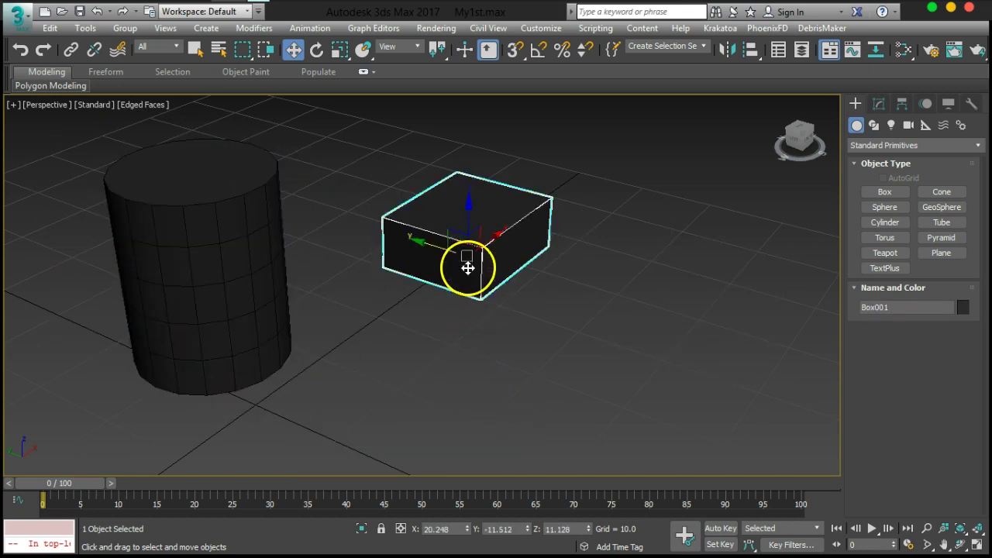
left_click(394, 383)
left_click(363, 434)
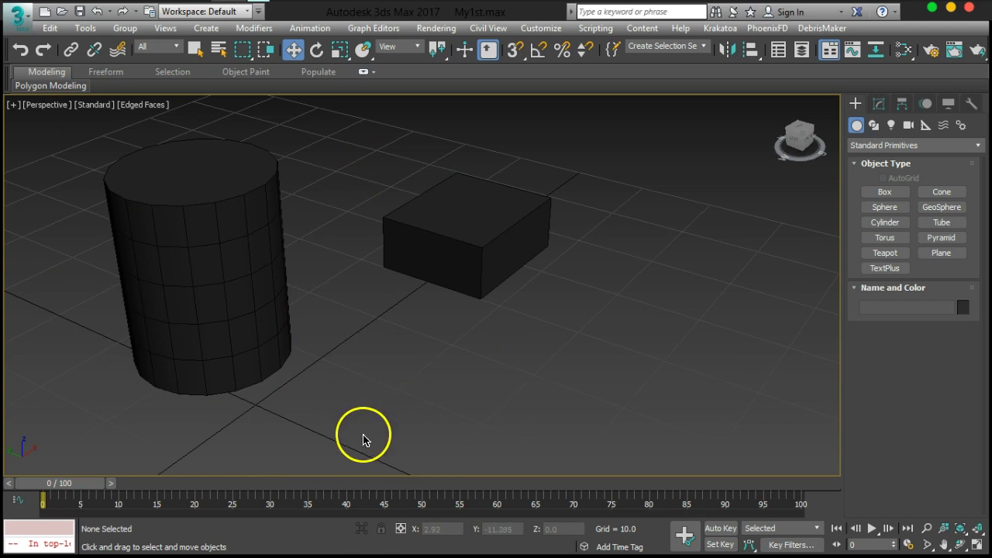
left_click(446, 281)
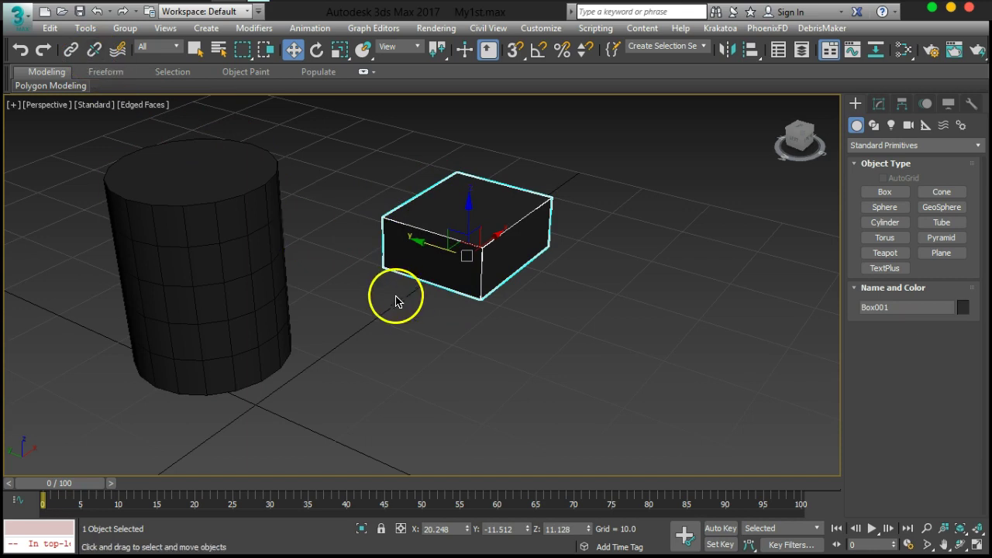
left_click(266, 275)
middle_click_drag(177, 331, 502, 332)
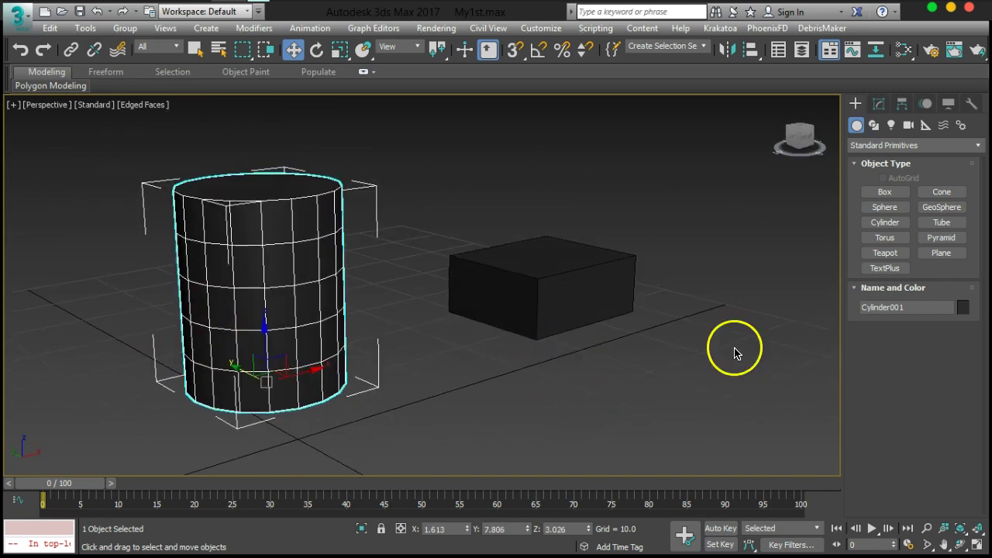
mouse_move(337, 348)
middle_mouse_down("alt")
mouse_move(354, 348)
mouse_move(348, 338)
middle_mouse_up("alt")
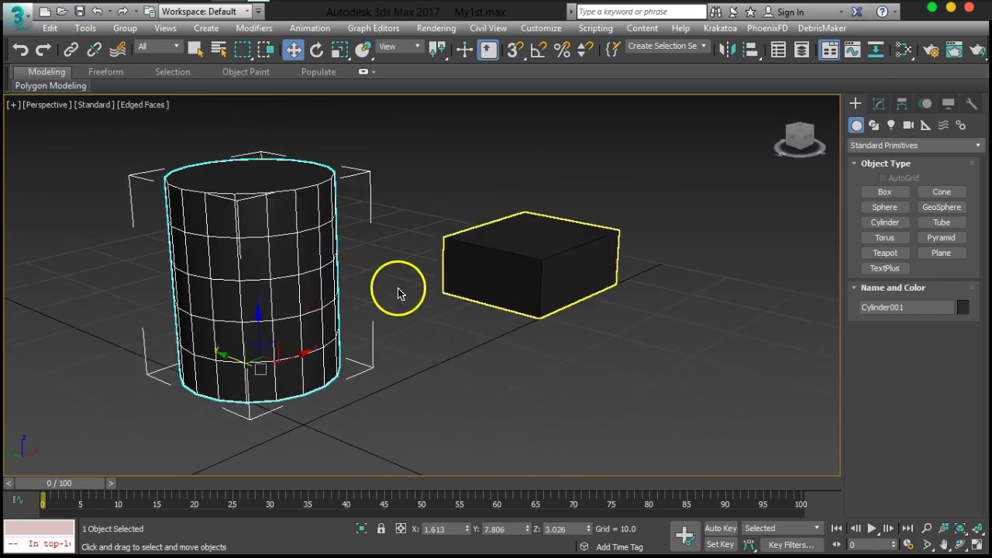
- View the selection filter's object types, keep the filter at All, and switch to the Select Object tool
left_click(163, 49)
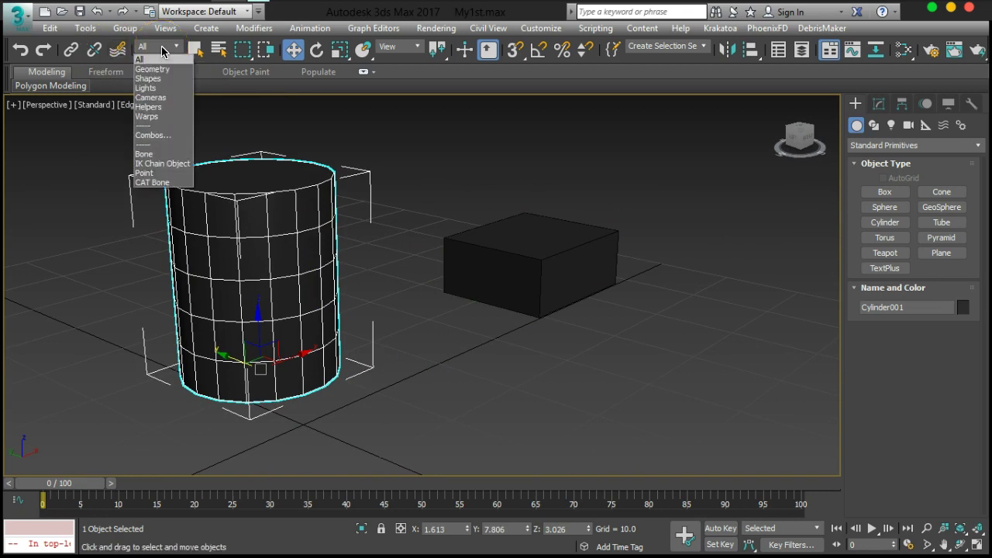
left_click(384, 312)
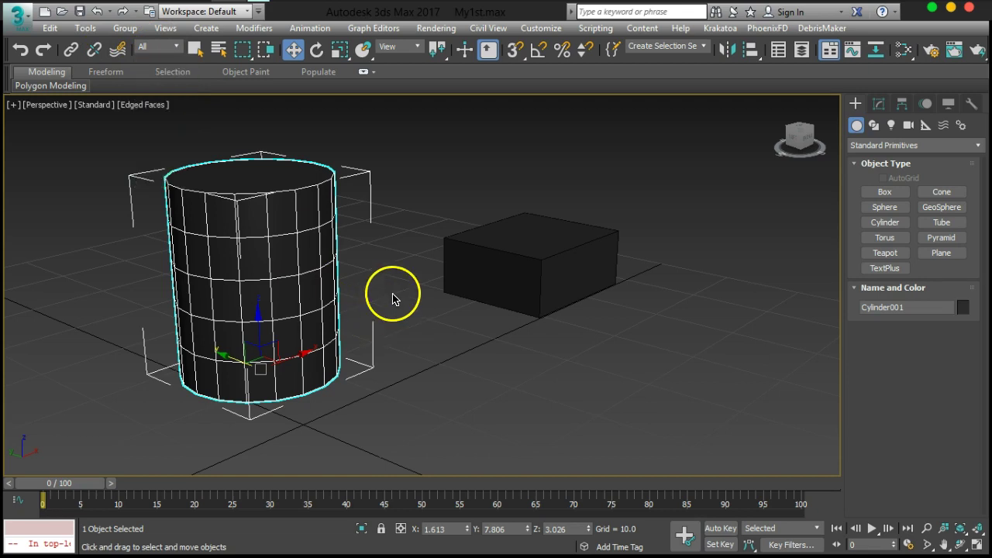
left_click(193, 57)
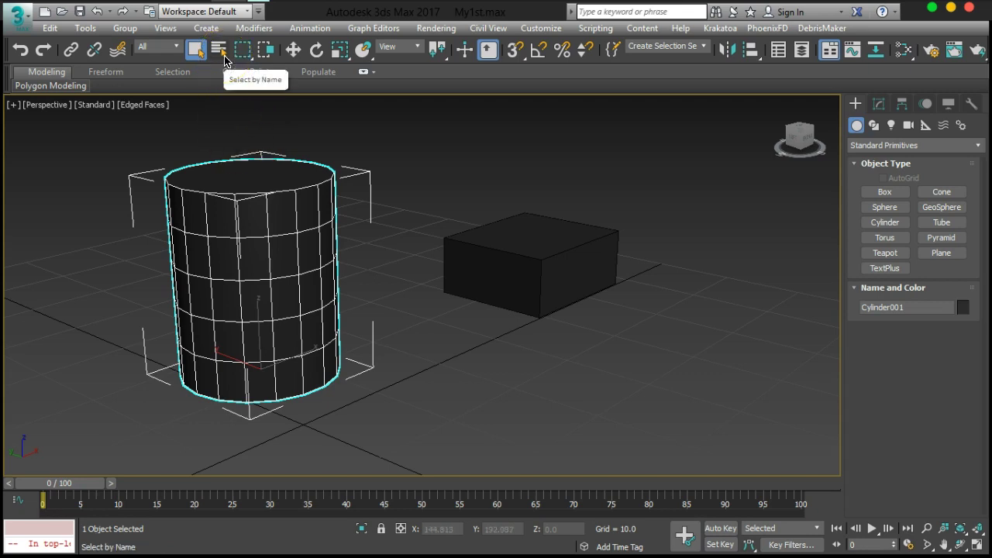
- Create a teapot with a radius of about 13 in front of the cylinder and the box
left_click(405, 349)
scroll(405, 350, "down", 4)
middle_click_drag(405, 350, 463, 290, "alt")
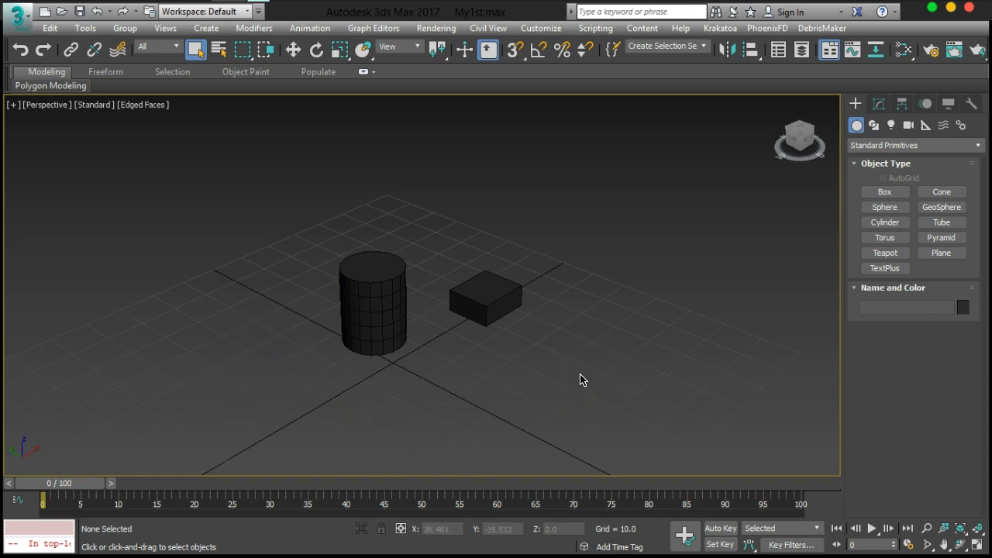
left_click(399, 303)
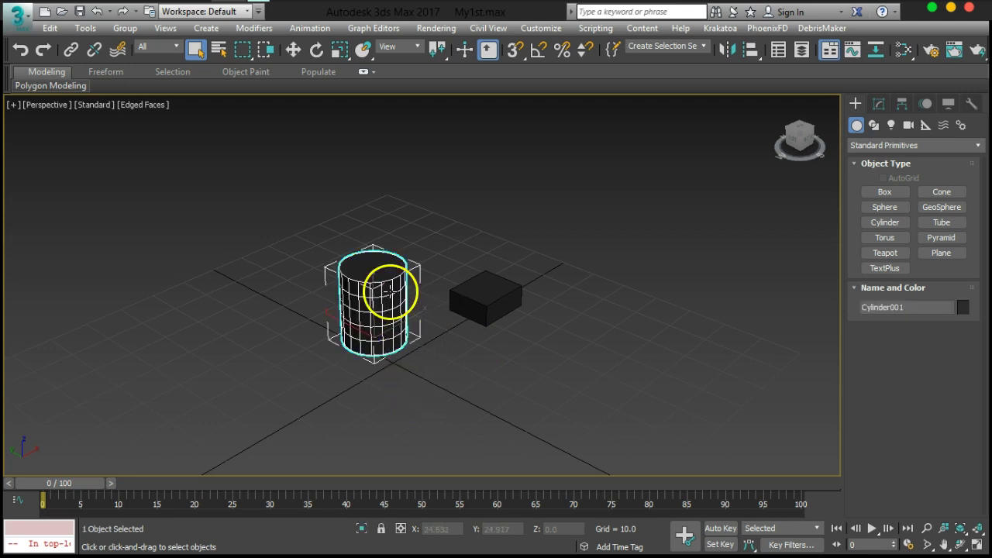
left_click(885, 253)
left_click_drag(421, 368, 467, 385)
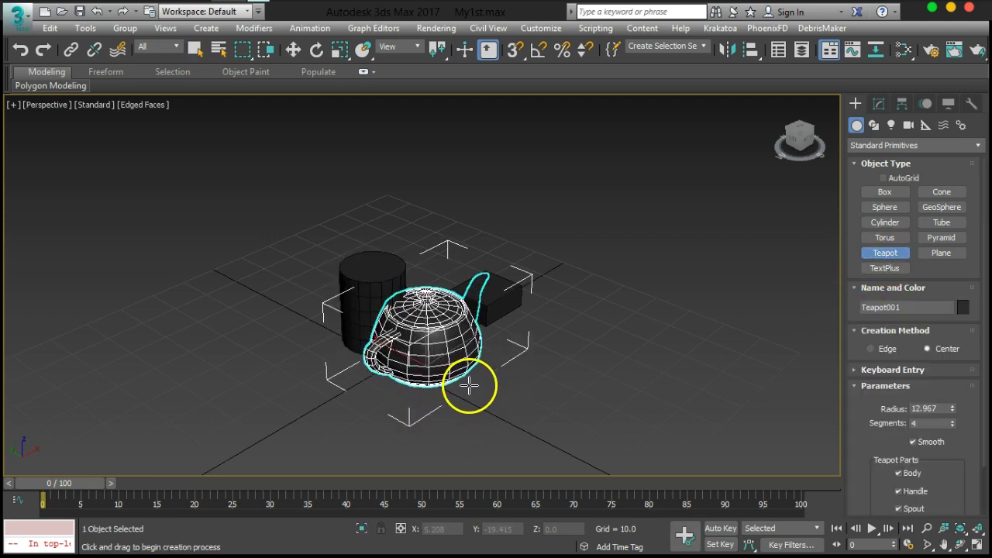
- Create a pyramid around the teapot, about 31.9 wide, 34.8 deep and 22 high
left_click(942, 237)
left_click_drag(335, 345, 527, 341)
left_click(550, 250)
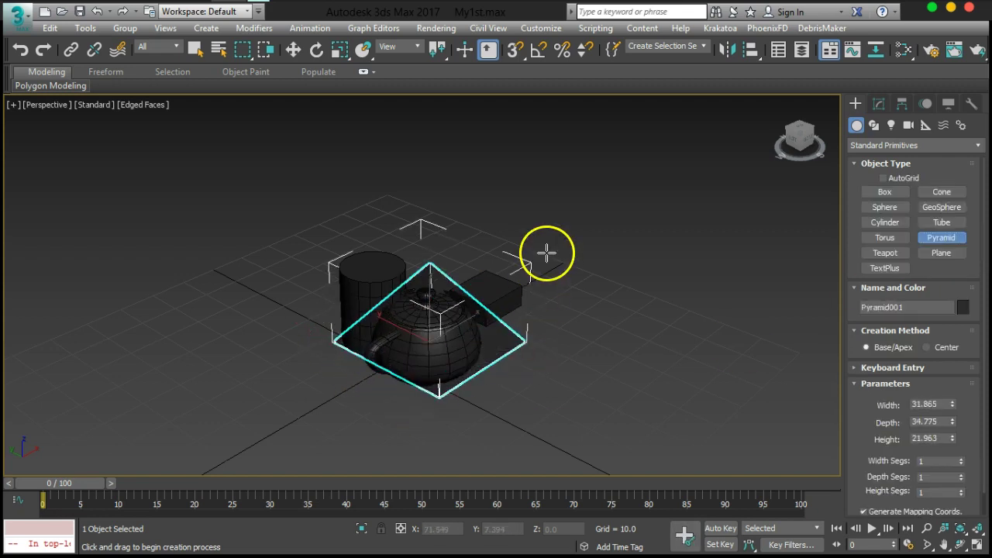
- Create a large tube behind the cylinder with radii of about 58 and 29.3 and a height of about 26
left_click(941, 222)
left_click_drag(323, 248, 492, 310)
left_click(431, 246)
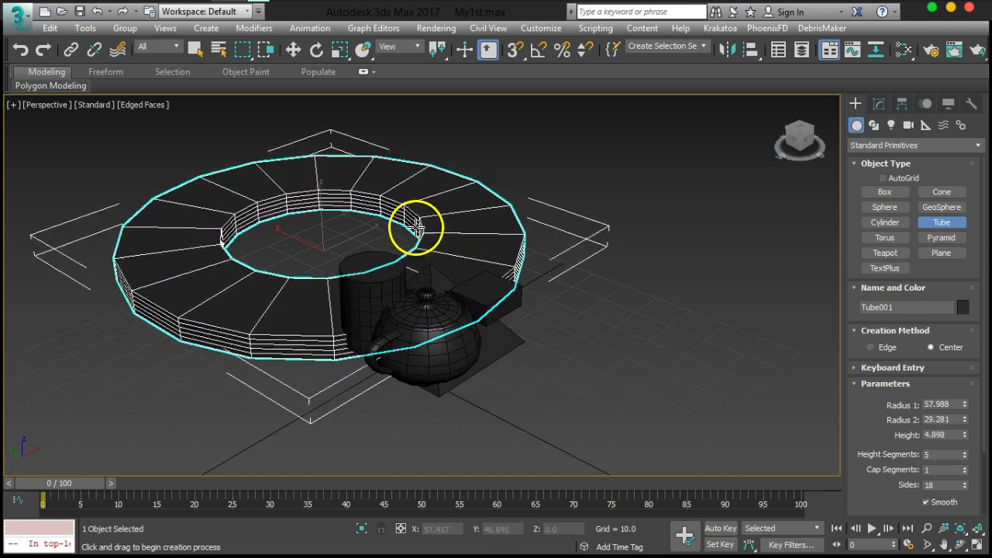
left_click(401, 158)
middle_click_drag(459, 295, 574, 362)
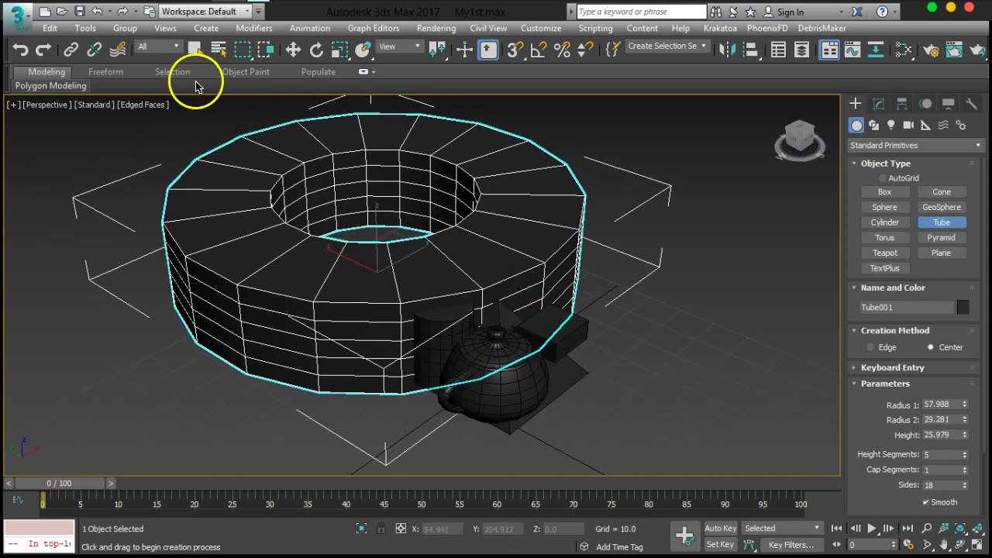
- Select the cylinder directly in the viewport with Select Object, clear the selection, and look over the crowded objects
left_click(196, 48)
left_click(442, 322)
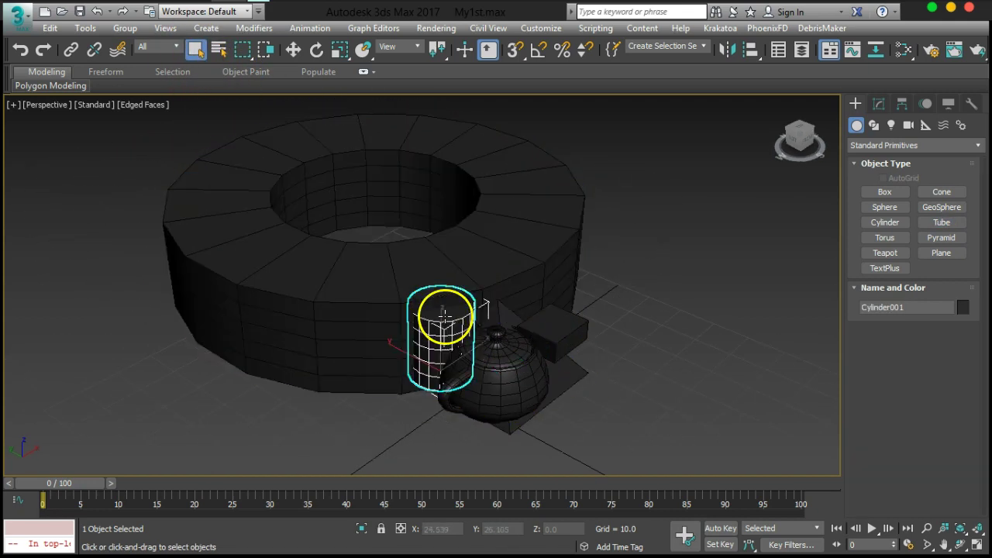
left_click(618, 378)
mouse_move(476, 332)
middle_mouse_down("alt")
mouse_move(554, 365)
mouse_move(466, 328)
middle_mouse_up("alt")
left_click(465, 327)
middle_click_drag(552, 413, 623, 416, "alt")
left_click(578, 400)
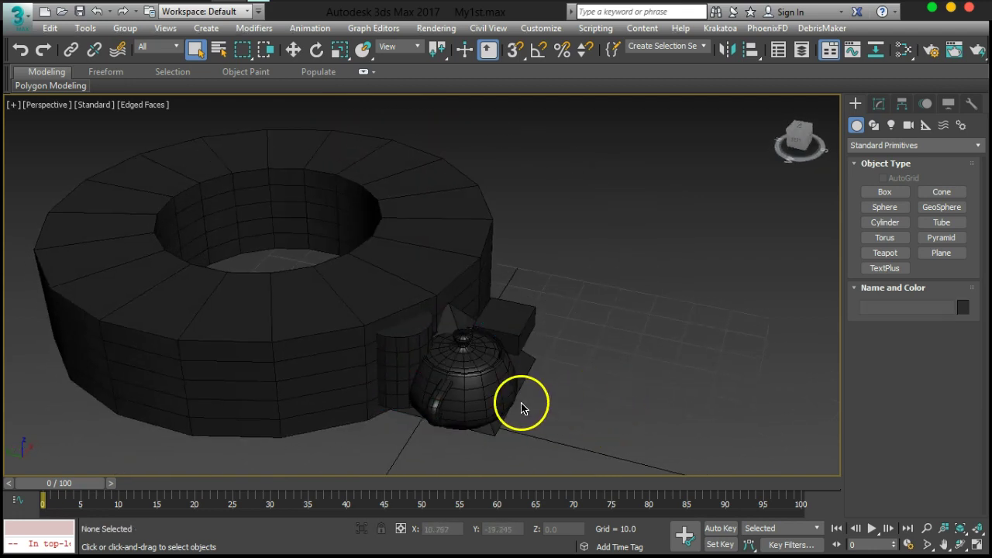
middle_click_drag(521, 409, 505, 403, "alt")
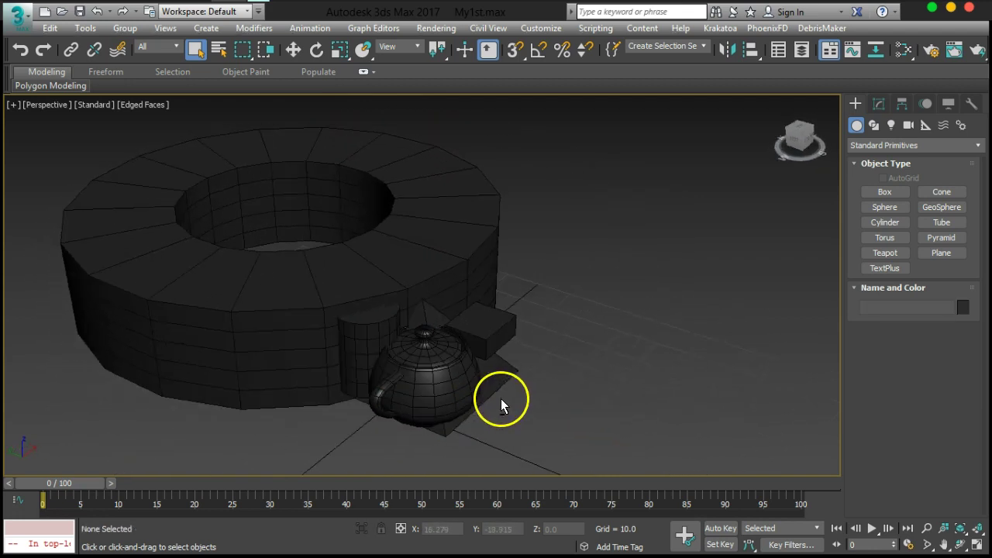
- Open Select by Name, place its window beside the objects, and toggle its object-type filters off and back on
left_click(218, 50)
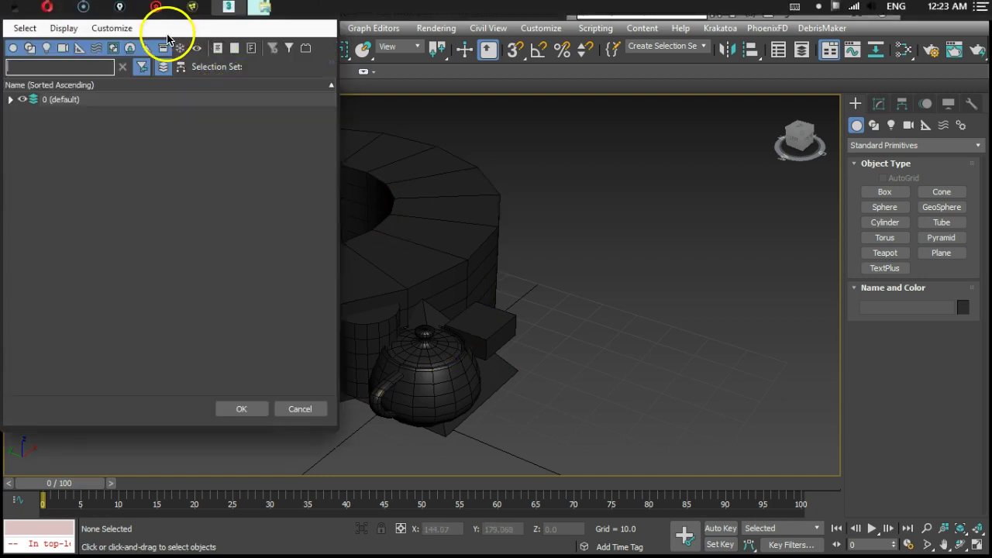
left_click_drag(166, 11, 735, 65)
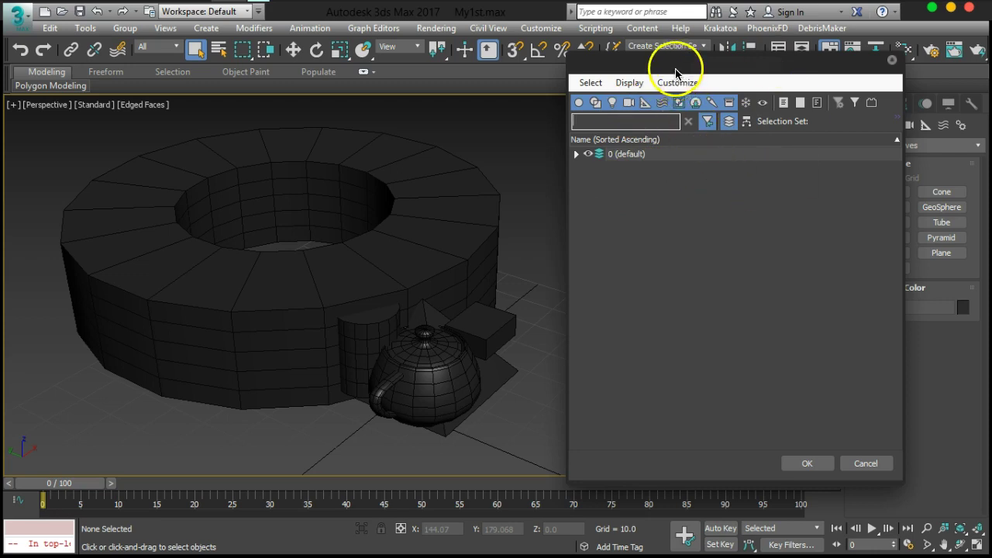
left_click_drag(676, 62, 639, 46)
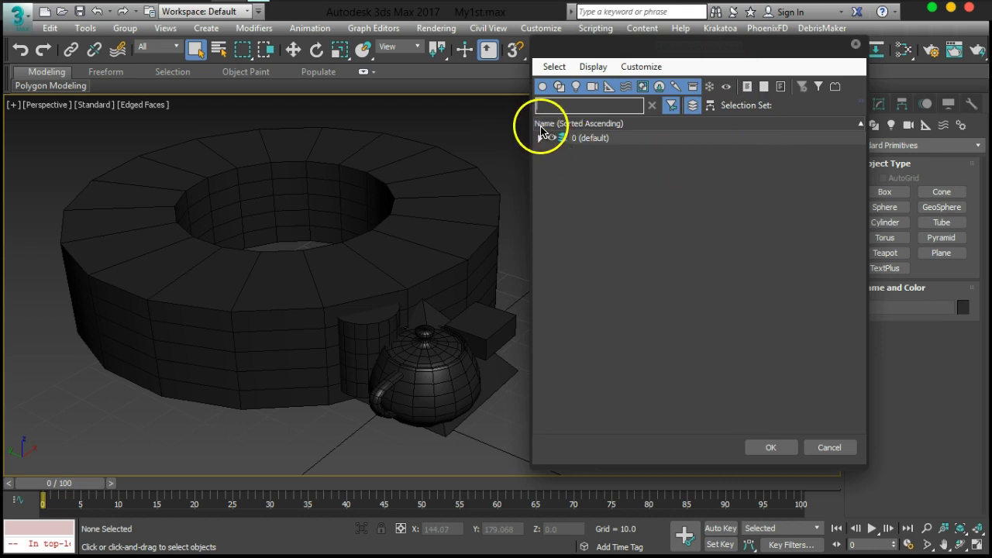
left_click(672, 105)
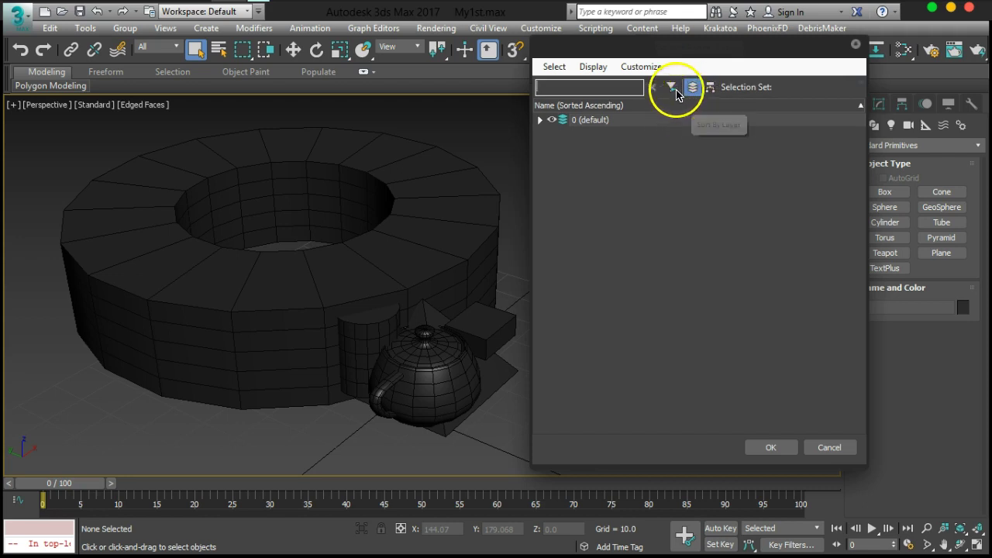
left_click(672, 87)
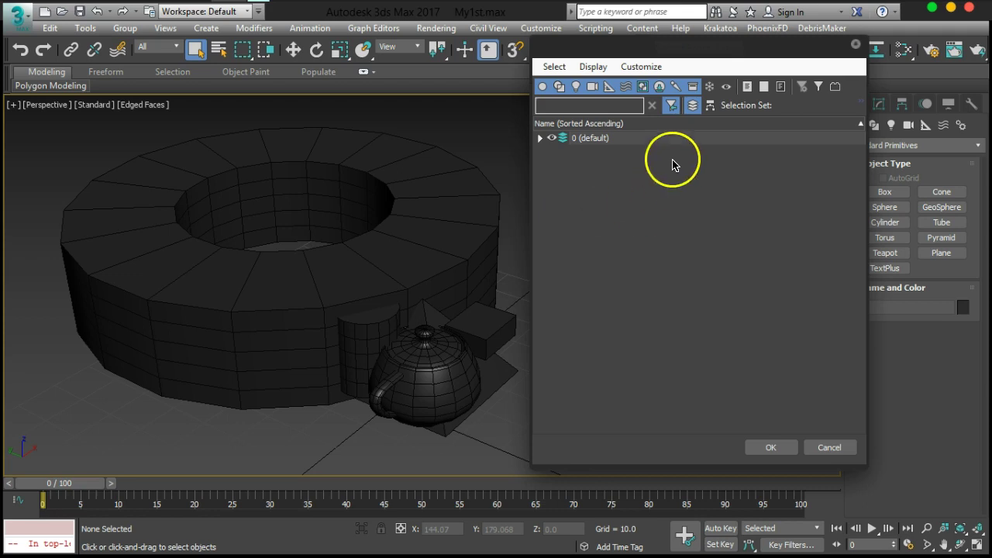
- Sort the object list by hierarchy, switch back to sorting by layer, and expand the 0 (default) layer
left_click(710, 106)
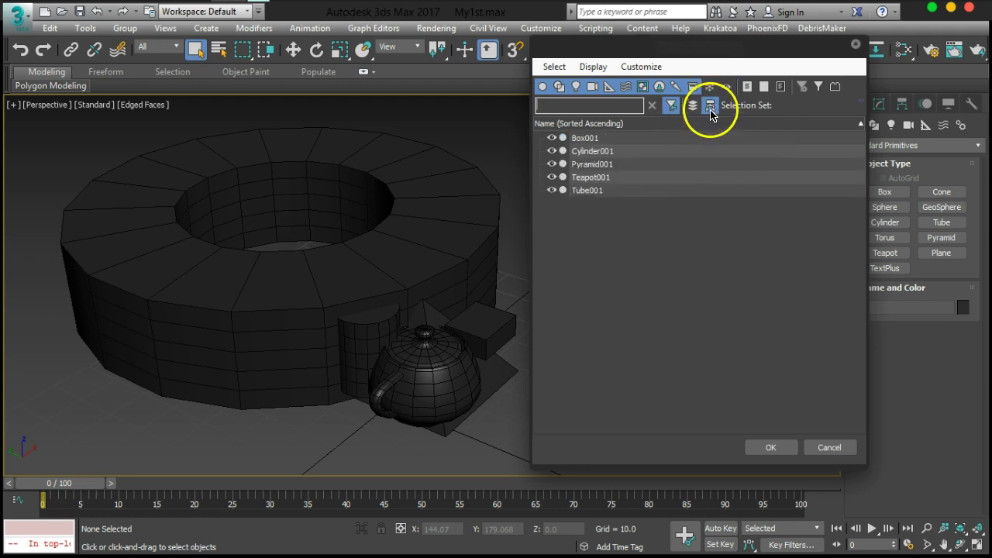
left_click(694, 107)
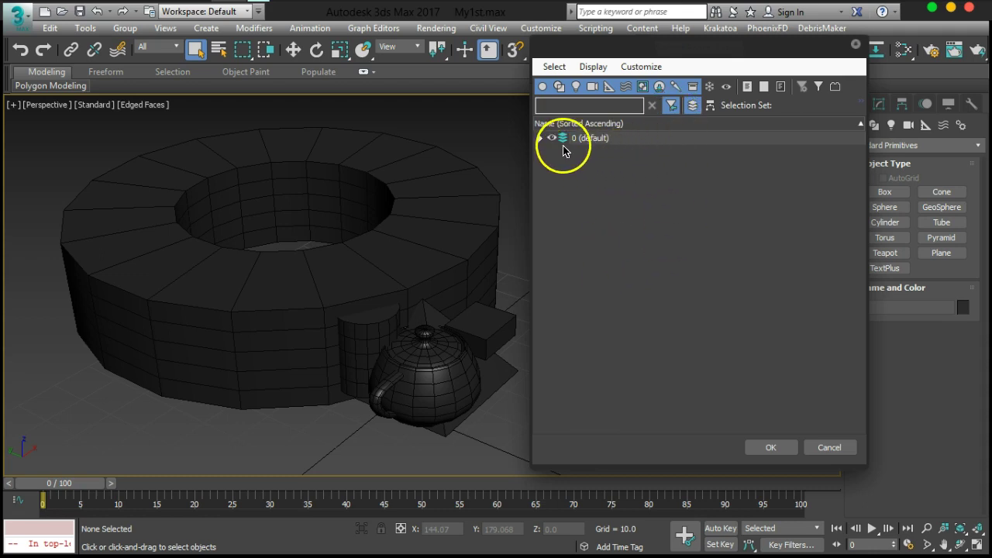
left_click(541, 139)
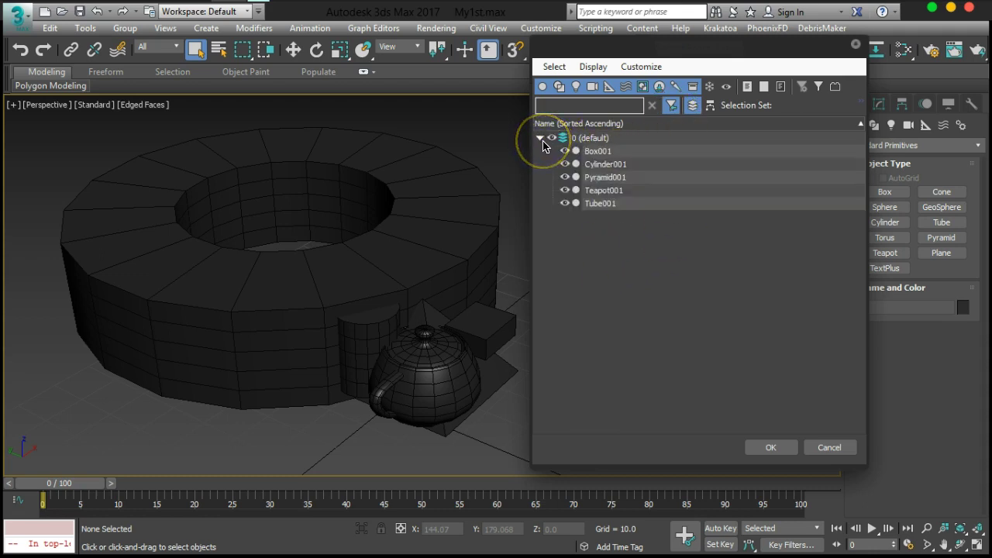
- Highlight the listed objects one by one and select Pyramid001 by name
left_click(597, 152)
left_click(602, 165)
left_click(603, 177)
left_click(604, 204)
left_click(602, 190)
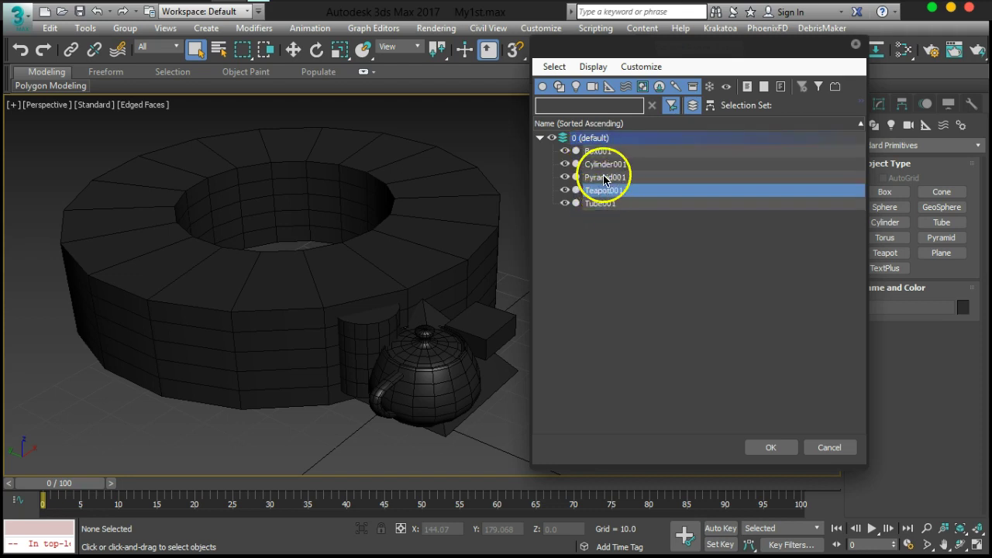
double_click(602, 178)
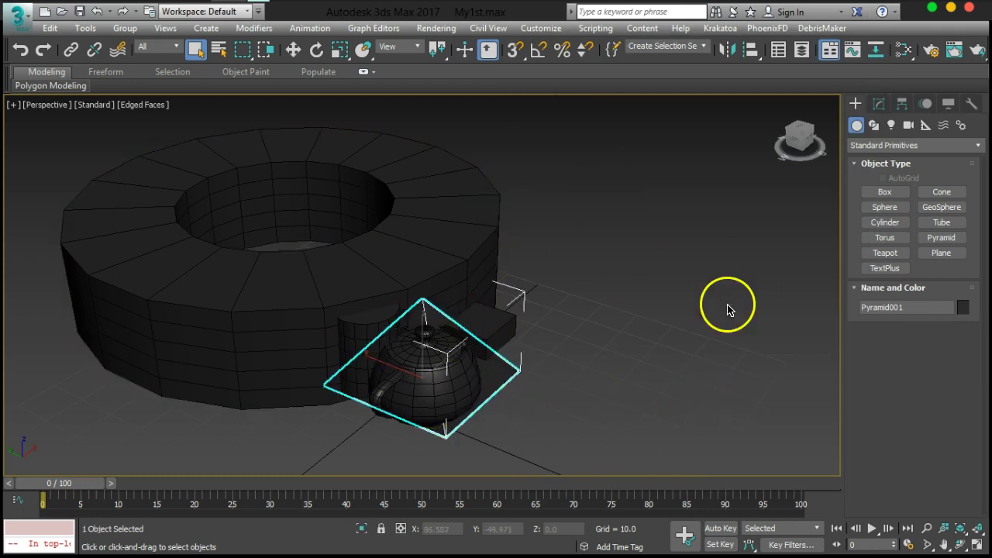
- Clear the pyramid selection and select the box and then the cylinder directly in the viewport
middle_click_drag(559, 336, 545, 338, "alt")
left_click(567, 355)
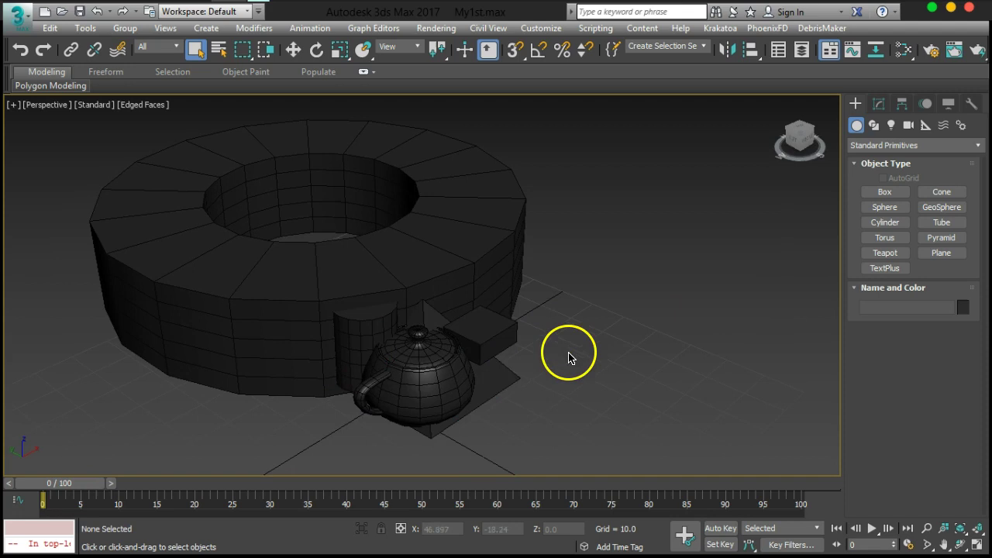
left_click(498, 332)
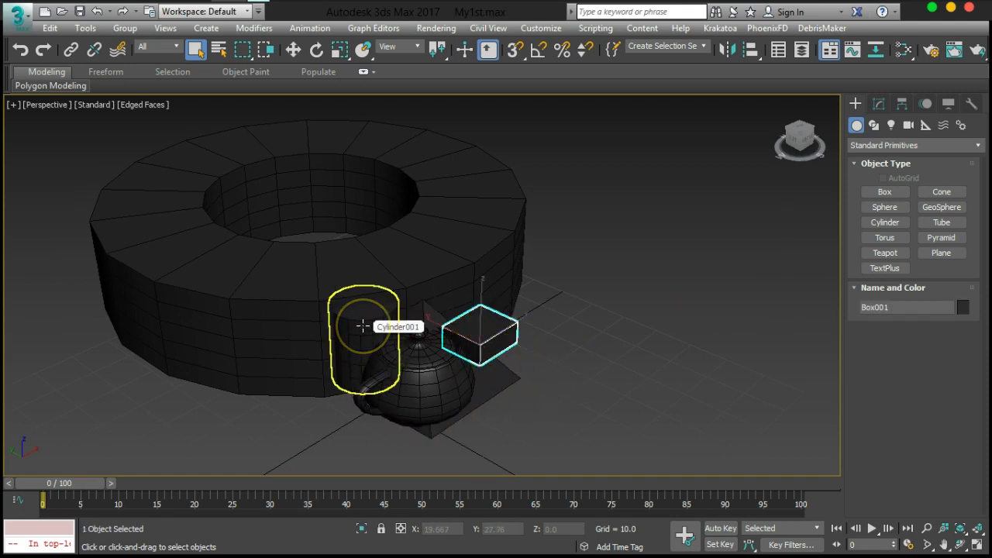
left_click(349, 361)
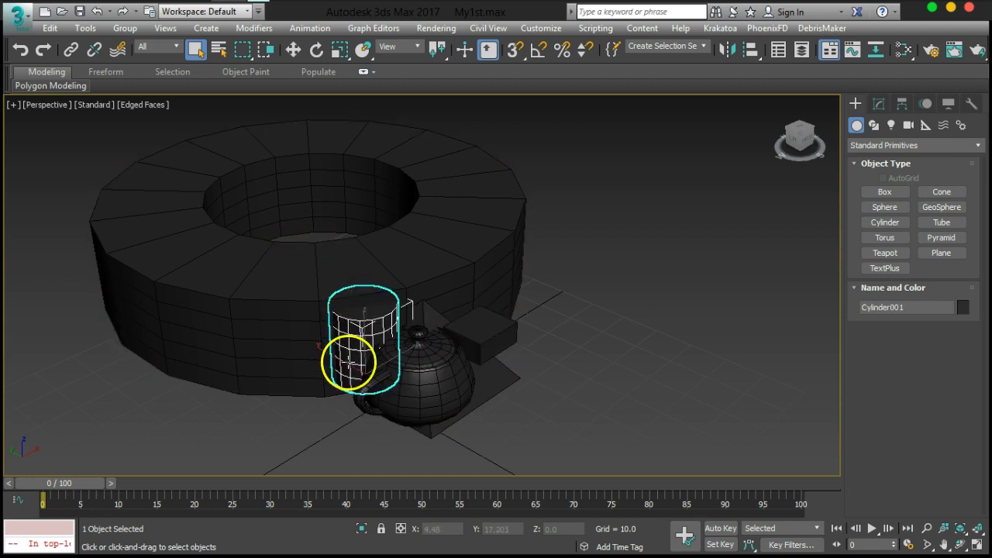
- Move the cylinder back until the tube hides it, select the box and the tube, and clear the selection
left_click(293, 50)
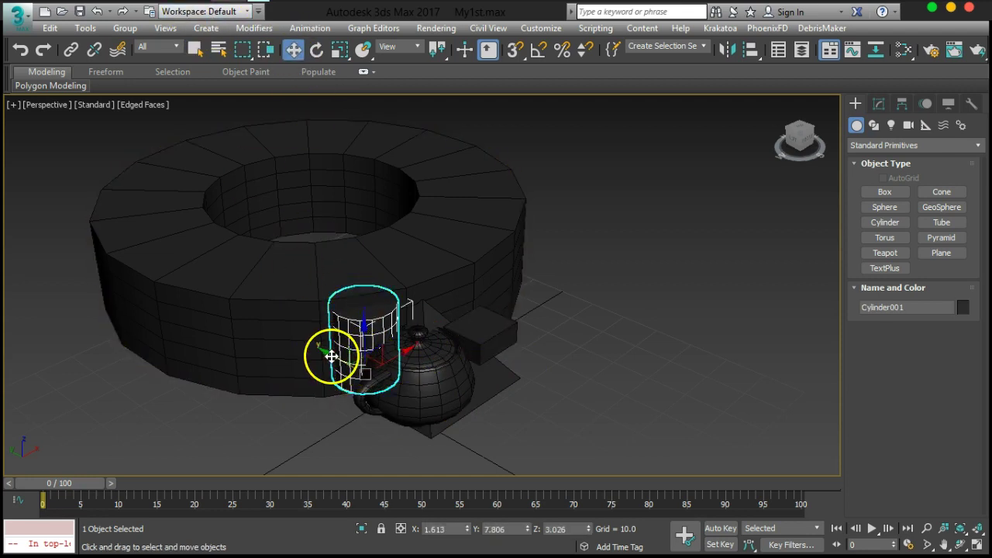
left_click(504, 353)
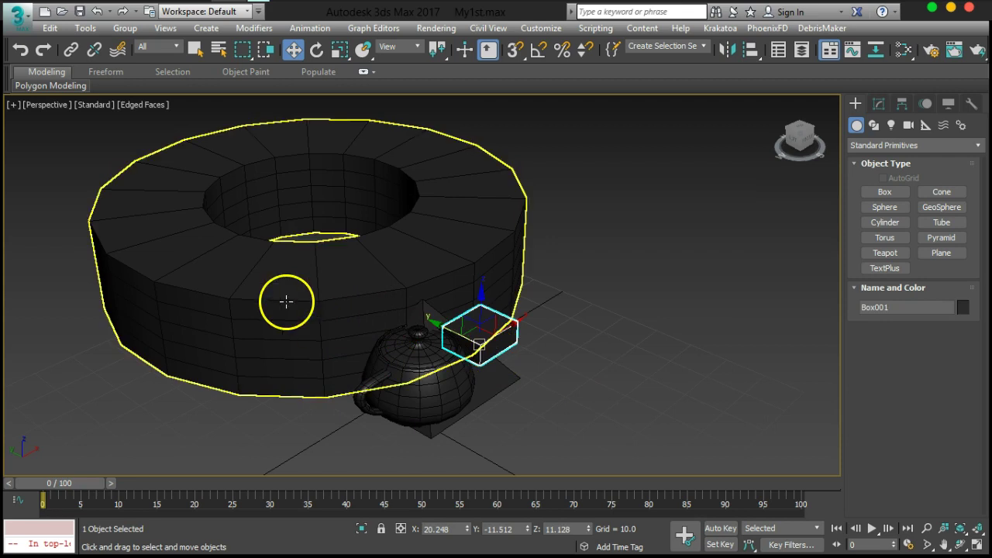
left_click(308, 292)
left_click(576, 350)
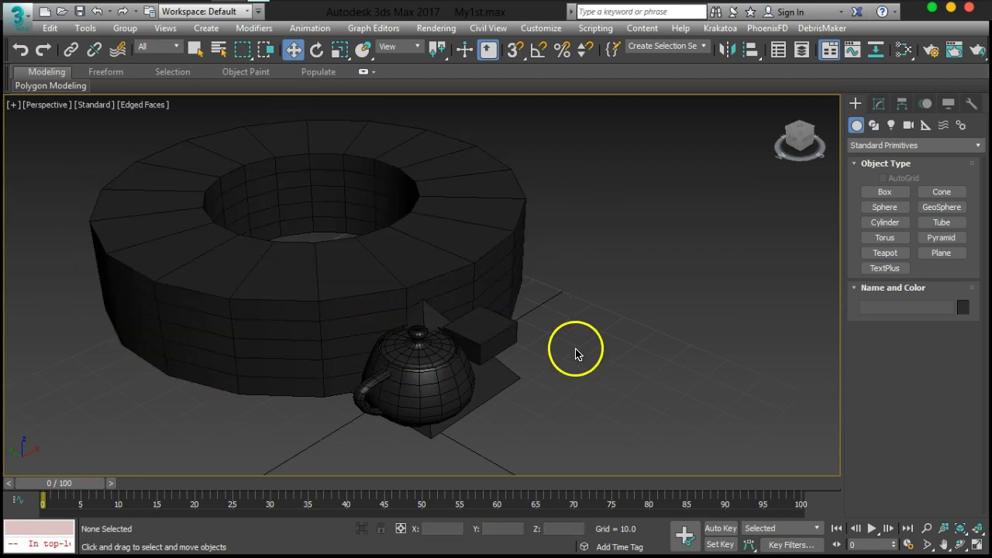
- Link the box to the hidden cylinder by choosing Cylinder001 as its parent through Select by Name
left_click(489, 341)
left_click(71, 51)
left_click_drag(485, 325, 507, 314)
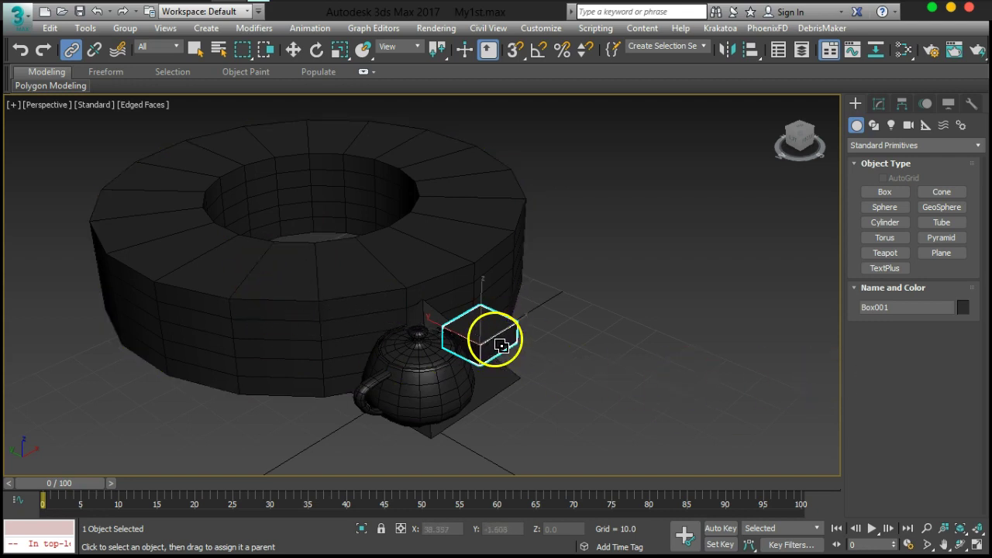
left_click(218, 50)
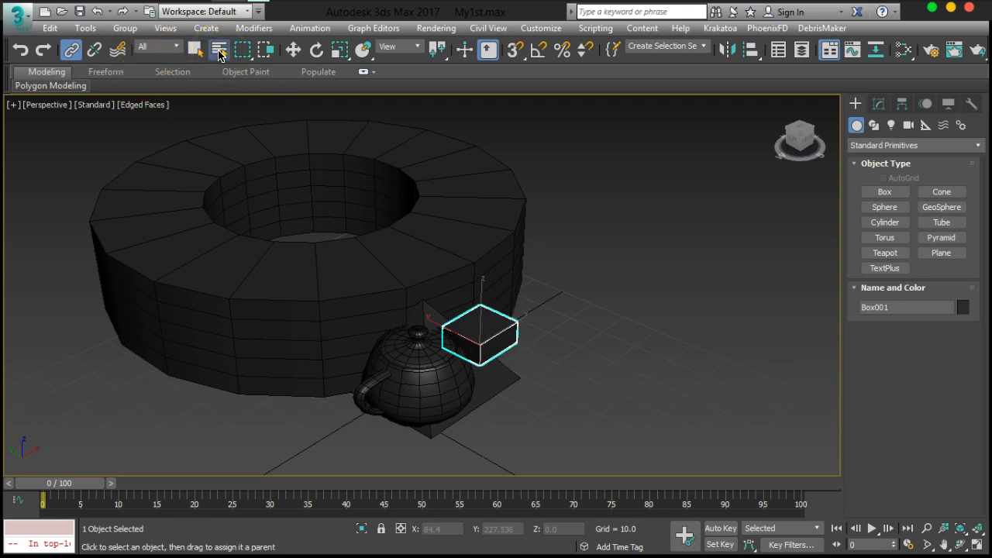
left_click_drag(179, 14, 642, 46)
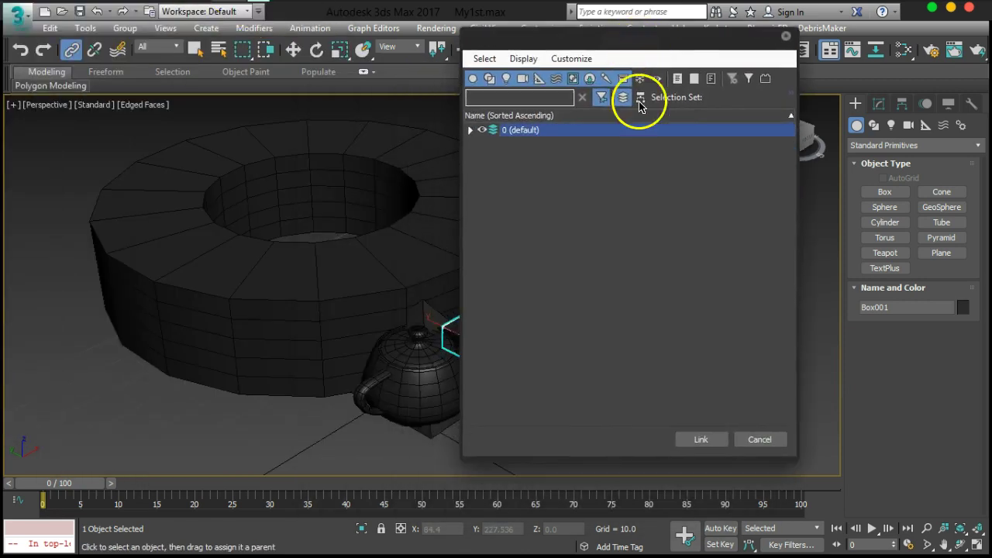
left_click(692, 442)
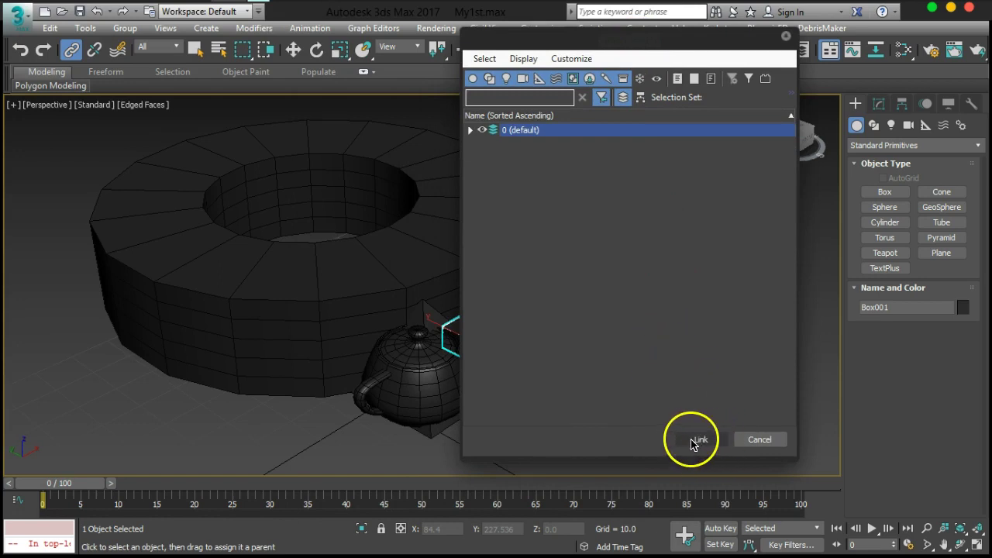
left_click(470, 130)
left_click(537, 147)
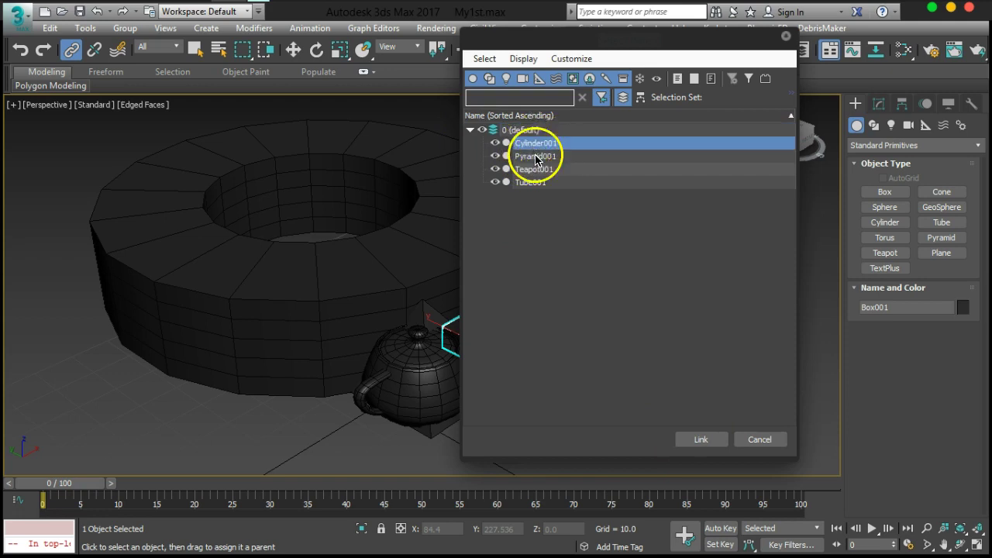
left_click(690, 439)
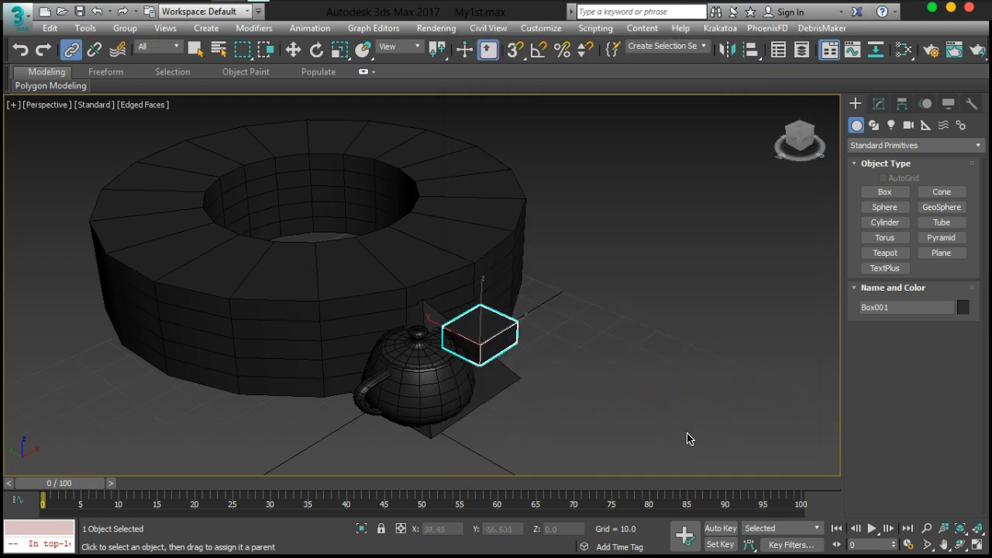
- Move the tube away from the other objects to about X 28.8, Y 102.6 to uncover the cylinder
left_click(294, 50)
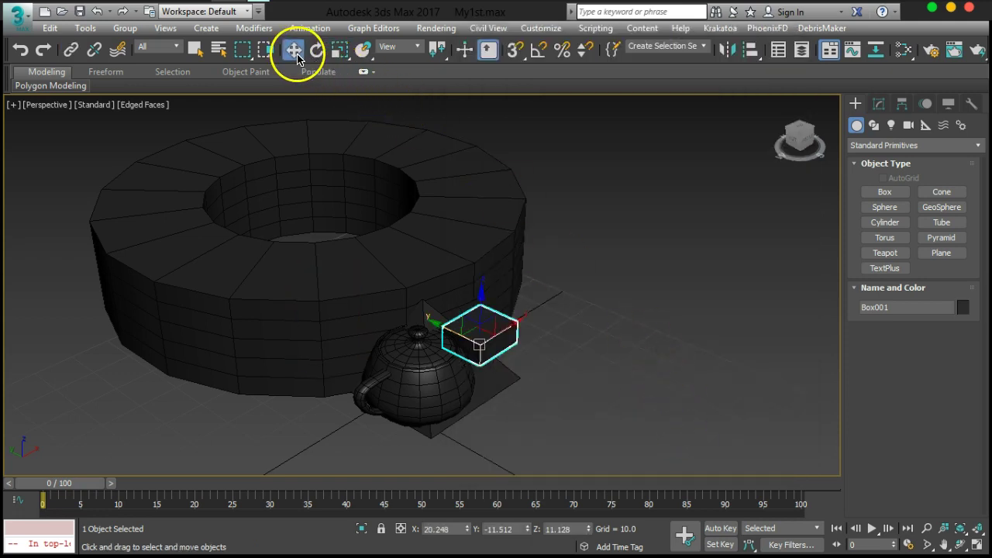
left_click(388, 315)
left_click_drag(290, 271, 187, 183)
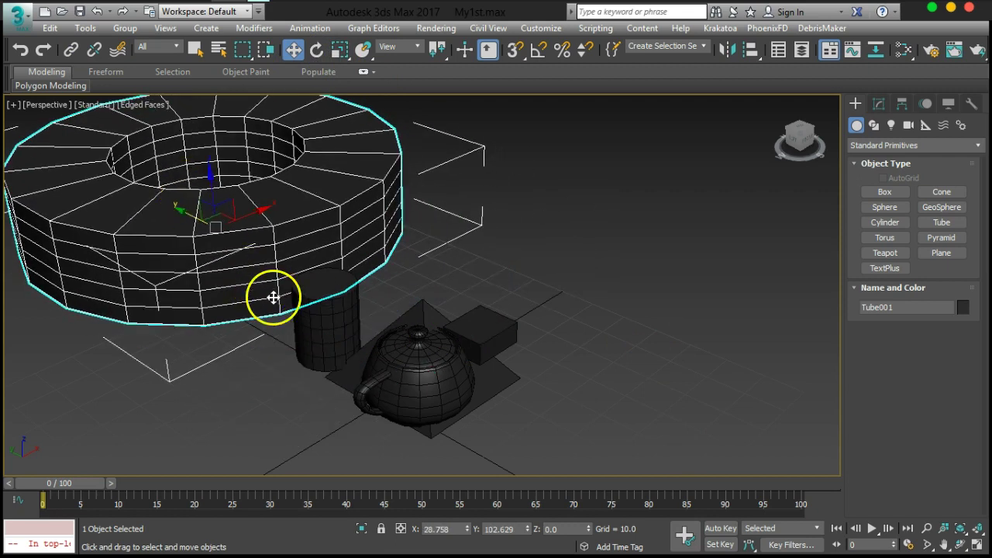
- Move the cylinder to test its link with the box, undo the cylinder and tube moves, and clear the selection
left_click(305, 361)
left_click_drag(306, 361, 314, 313)
key("ctrl+z")
key("ctrl+z")
key("ctrl+z")
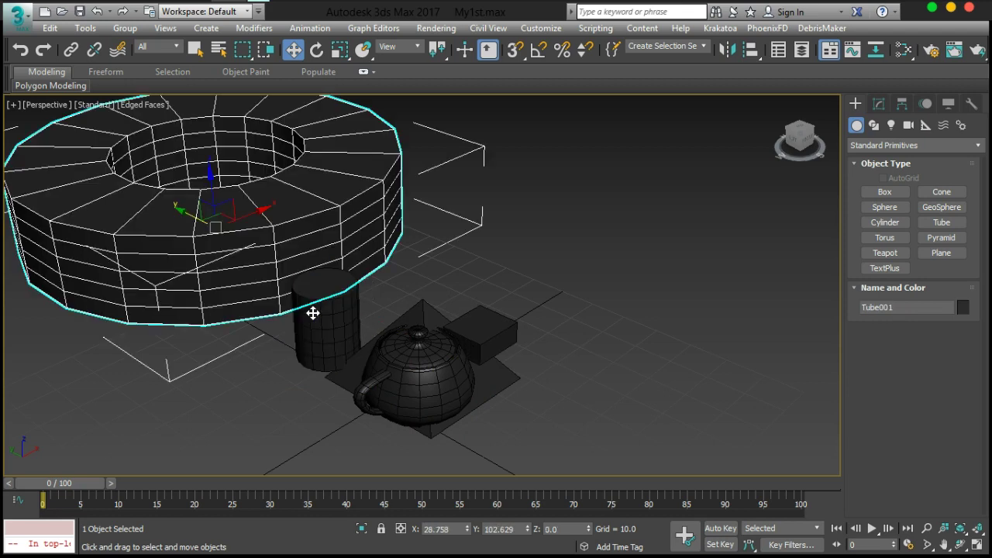
left_click(587, 295)
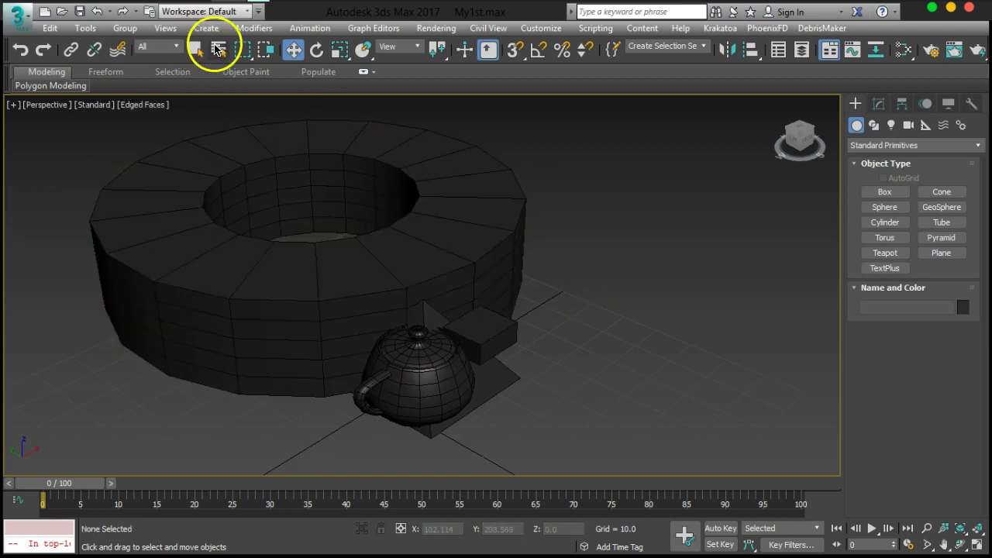
- Open Select by Name and expand the default layer to list the scene's objects
key("h")
left_click_drag(129, 27, 620, 84)
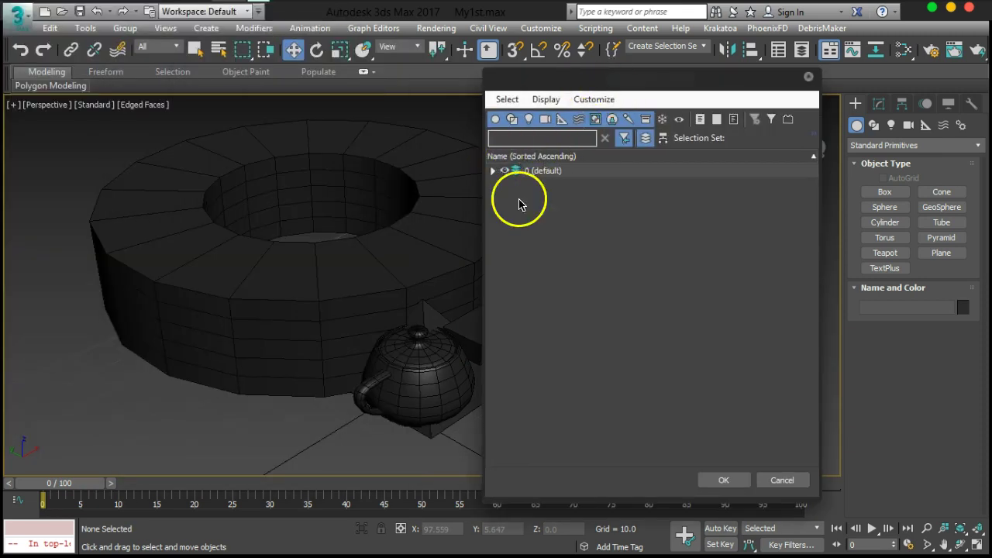
left_click(492, 171)
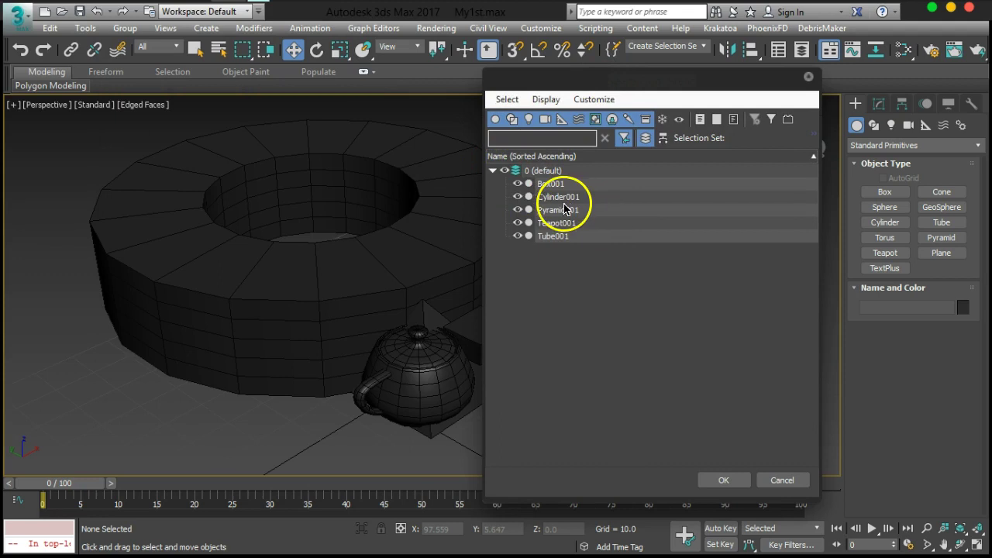
left_click(528, 172)
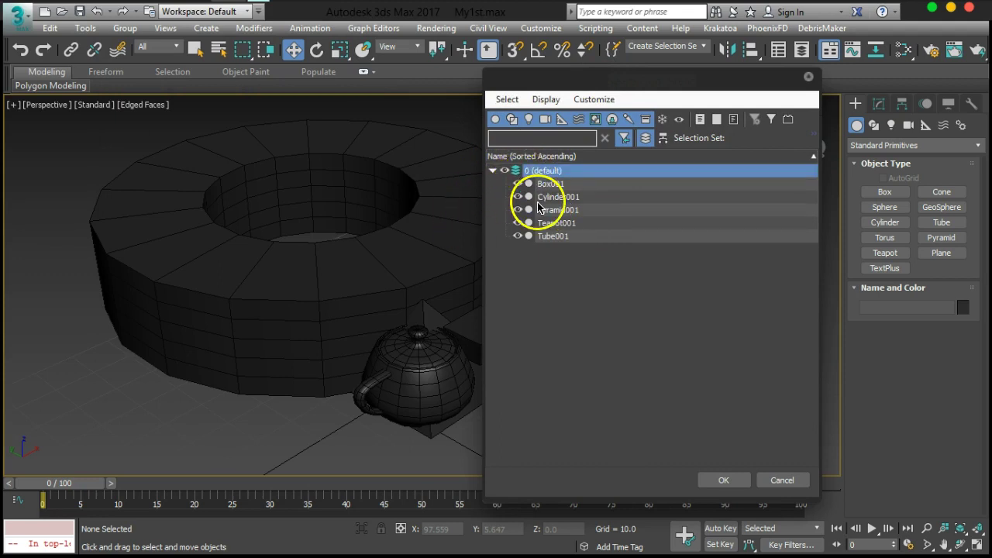
- Sort the object list by hierarchy and inspect the child object under Cylinder001
left_click(661, 139)
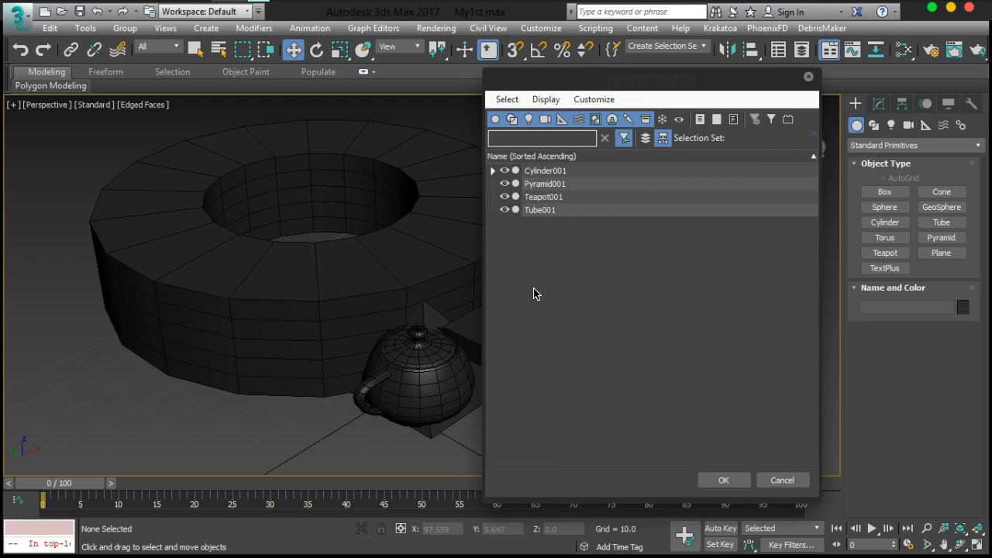
left_click(541, 172)
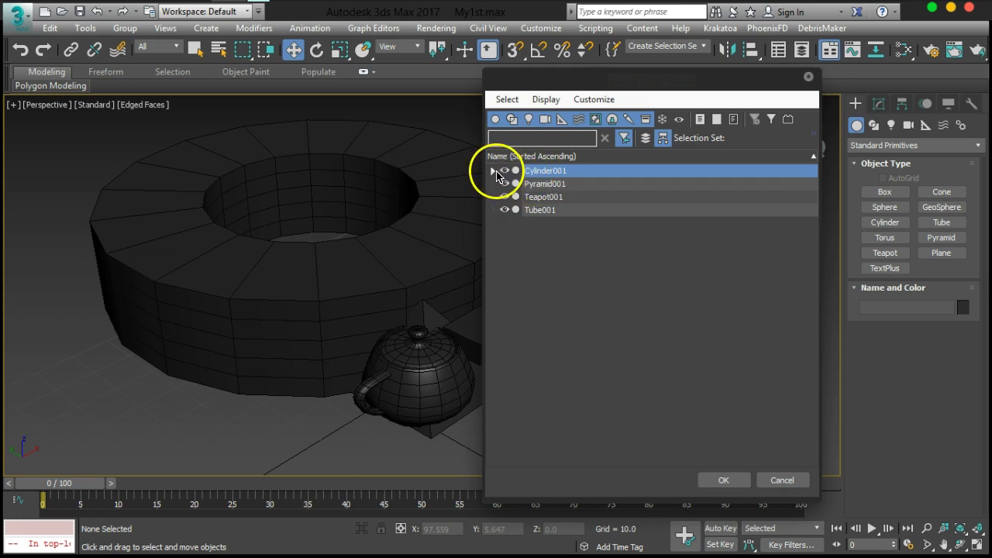
left_click(494, 170)
left_click(508, 184)
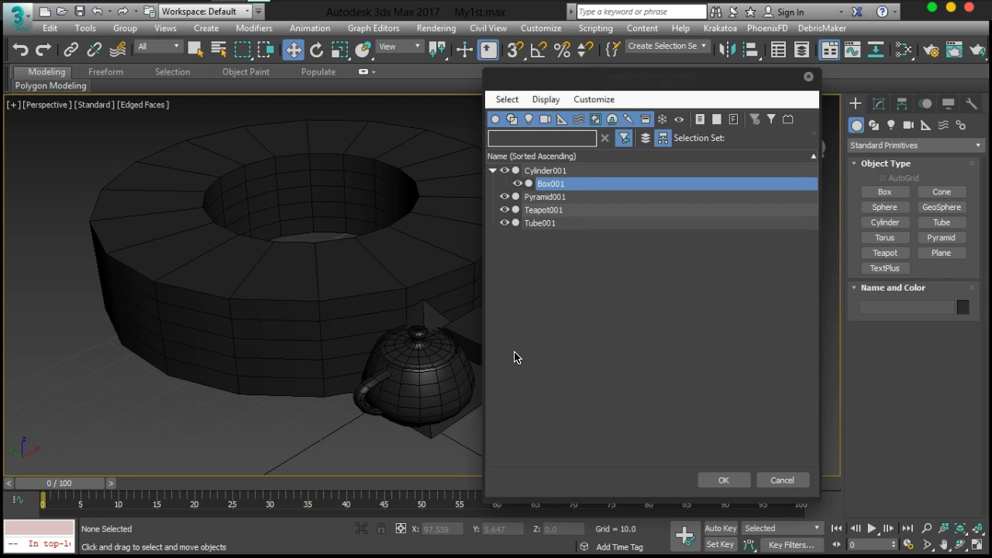
left_click_drag(572, 86, 670, 68)
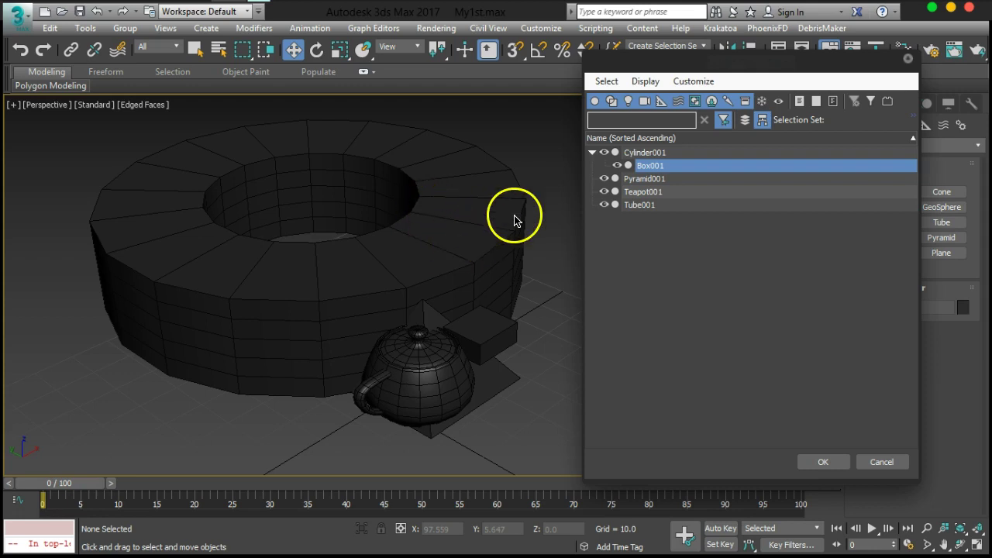
left_click(592, 152)
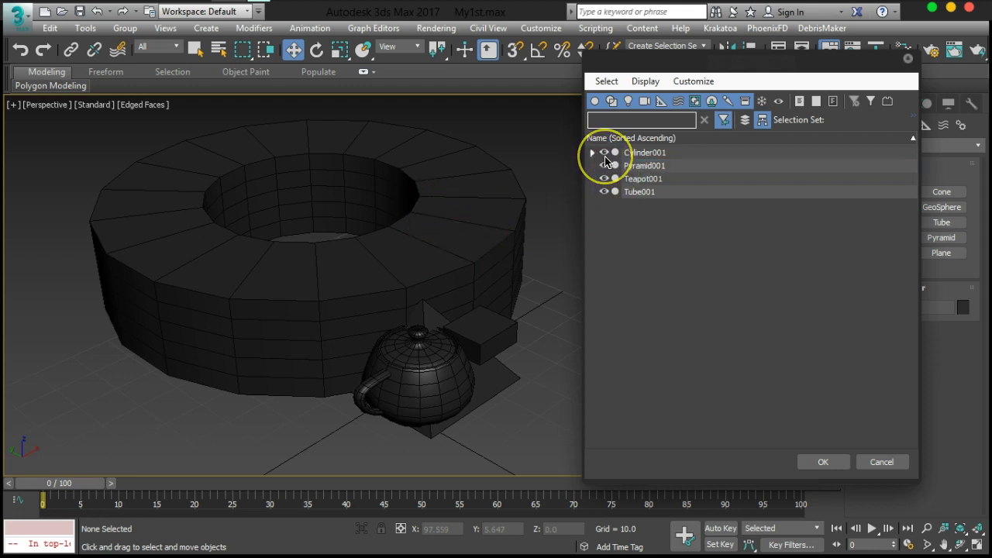
- Hide the tube, the teapot and the pyramid from the hierarchy list
left_click(641, 193)
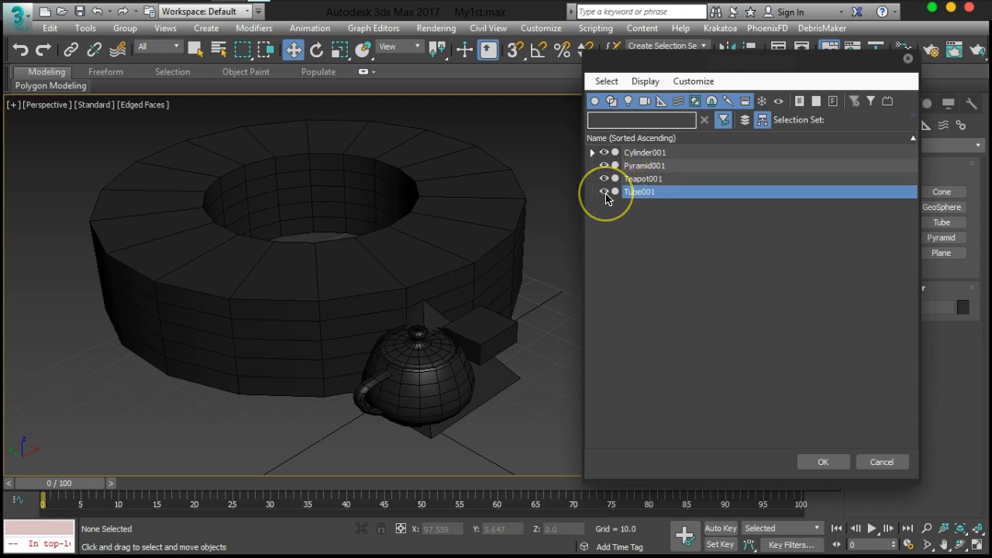
left_click(605, 192)
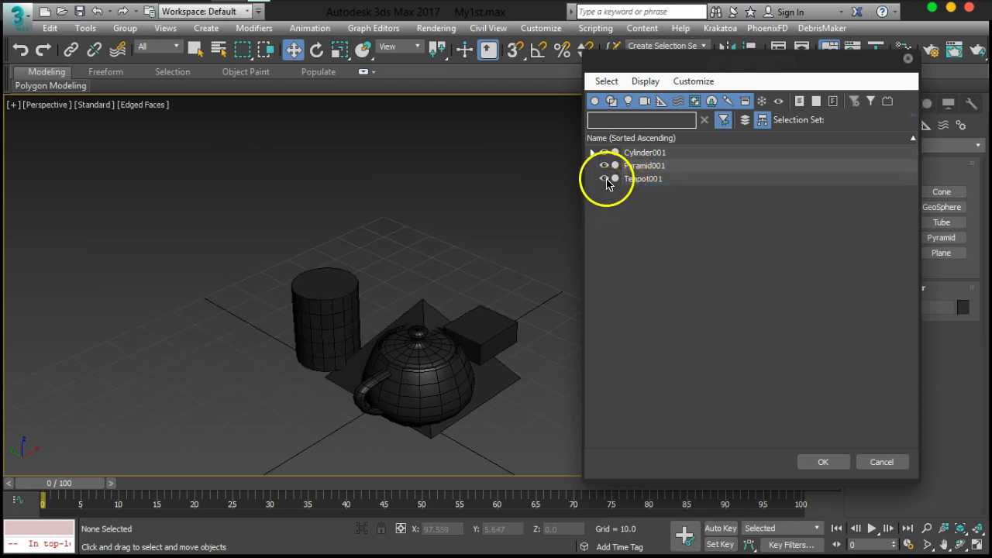
left_click(605, 179)
left_click(604, 166)
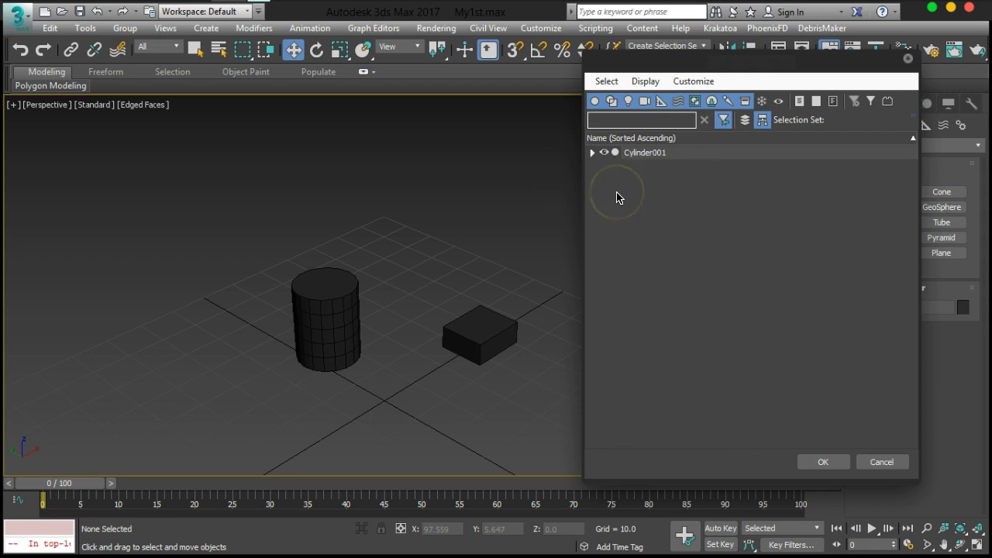
- Sort the object list by layer again and expand the default layer
left_click(745, 121)
left_click(593, 153)
left_click(594, 154)
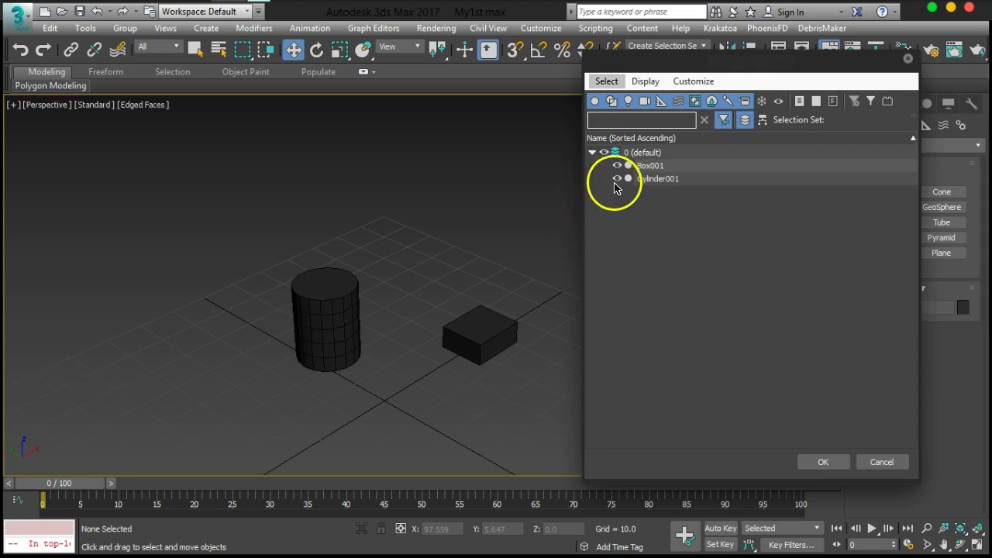
left_click(639, 206)
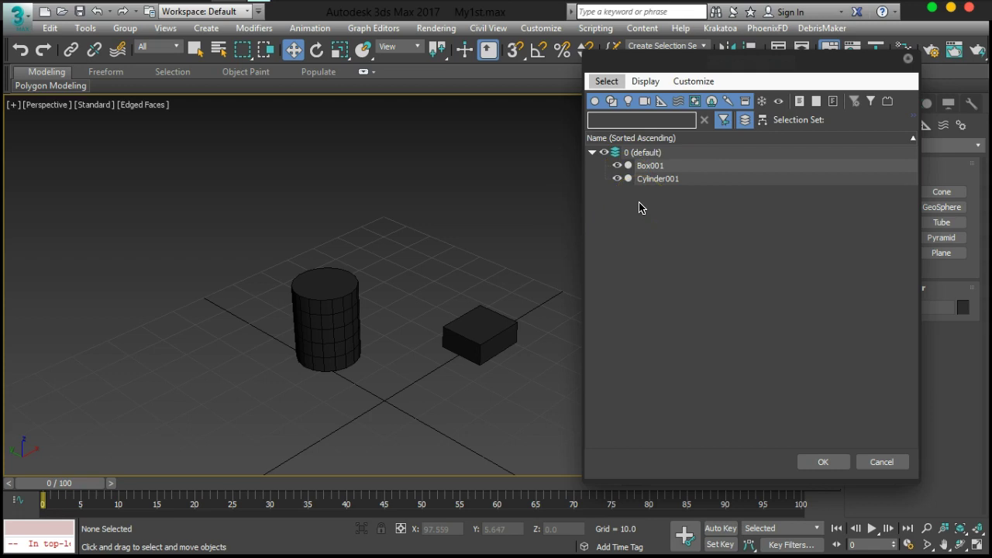
- Include hidden objects in the list and unhide Tube001, Teapot001 and Pyramid001
left_click(778, 102)
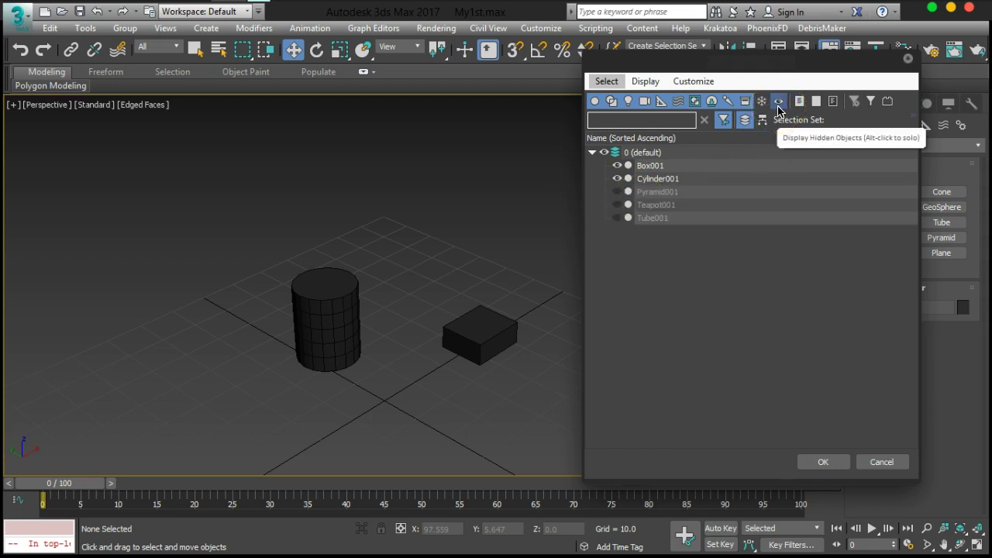
left_click(617, 218)
left_click(618, 204)
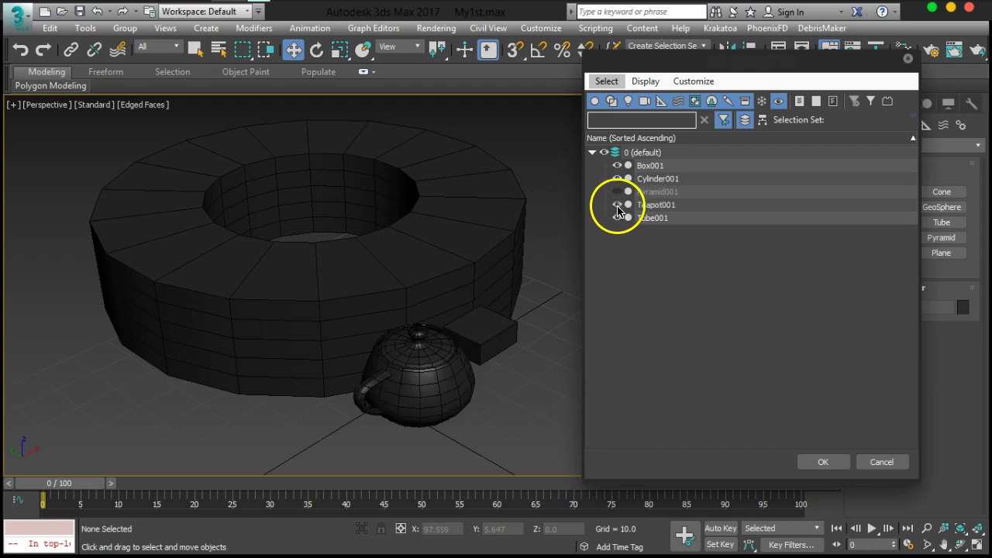
left_click(617, 192)
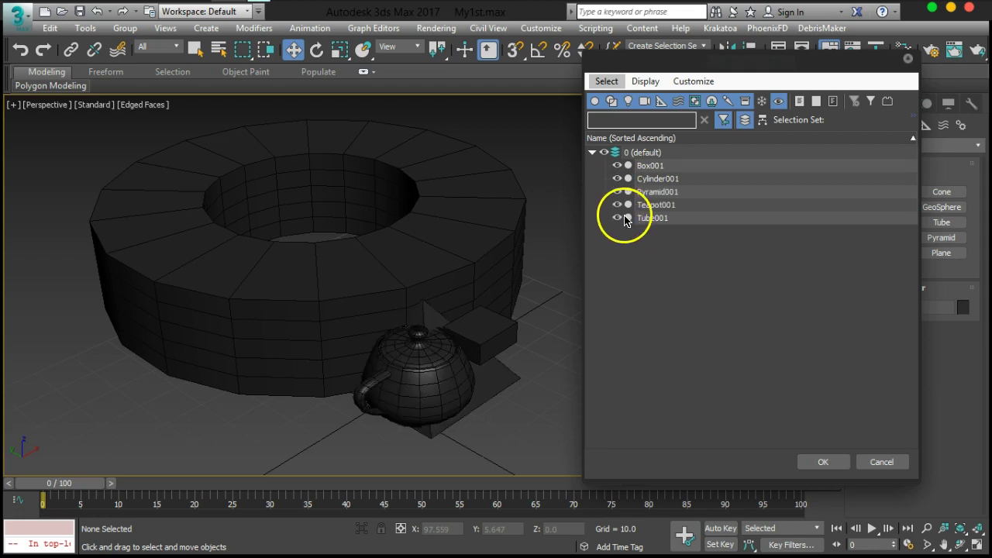
- Hide all five objects individually in the list, and unhide every one of them again
left_click(629, 218)
left_click(617, 218)
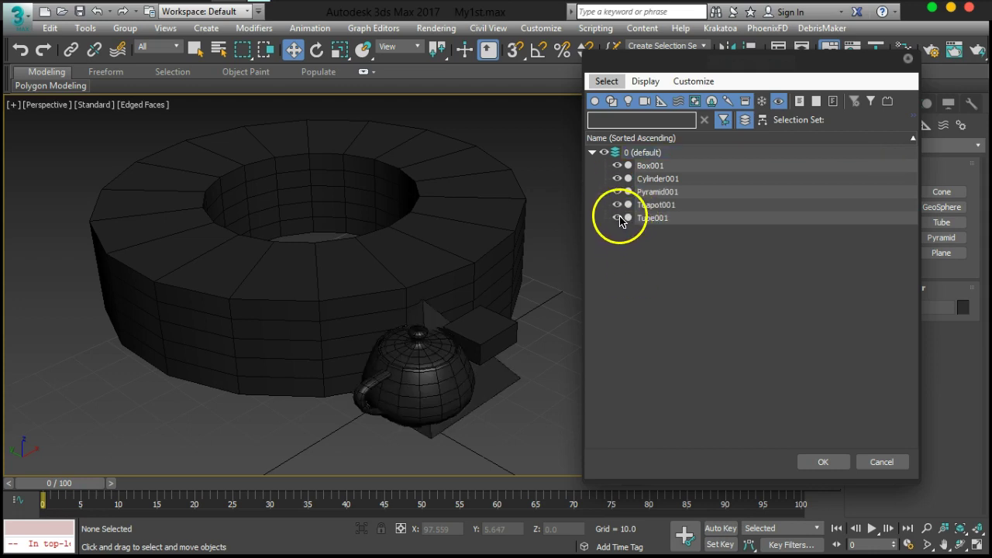
left_click(617, 205)
left_click(617, 191)
left_click(617, 179)
left_click(617, 165)
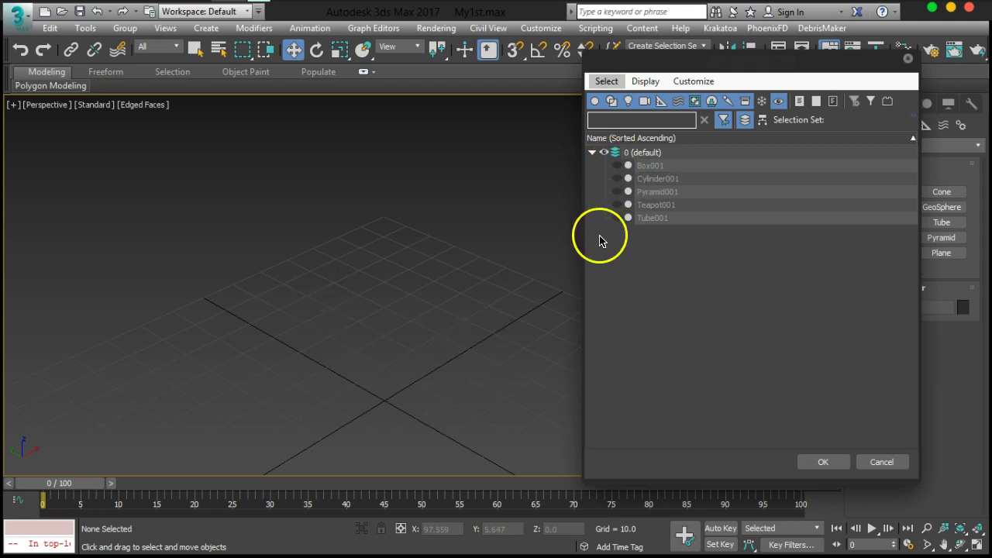
left_click(617, 218)
left_click(618, 205)
left_click(617, 192)
left_click(617, 178)
left_click(617, 166)
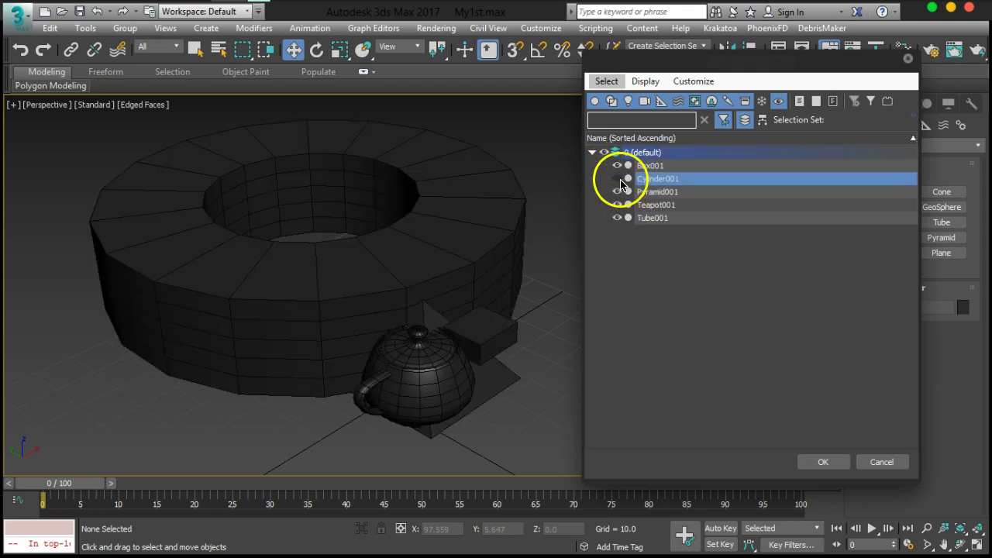
left_click(628, 289)
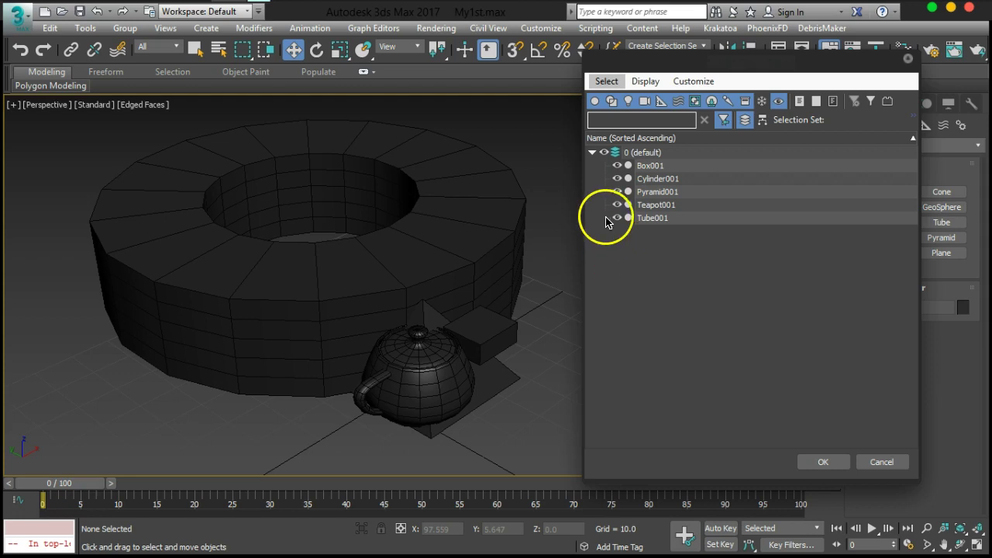
- Hide and unhide the whole default layer, and close the Select by Name dialog
left_click(605, 152)
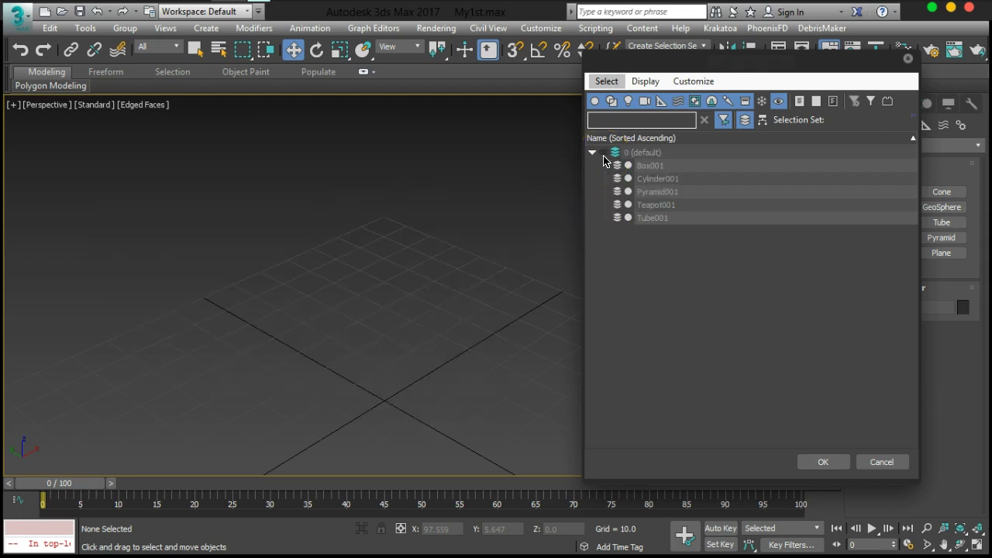
left_click(604, 152)
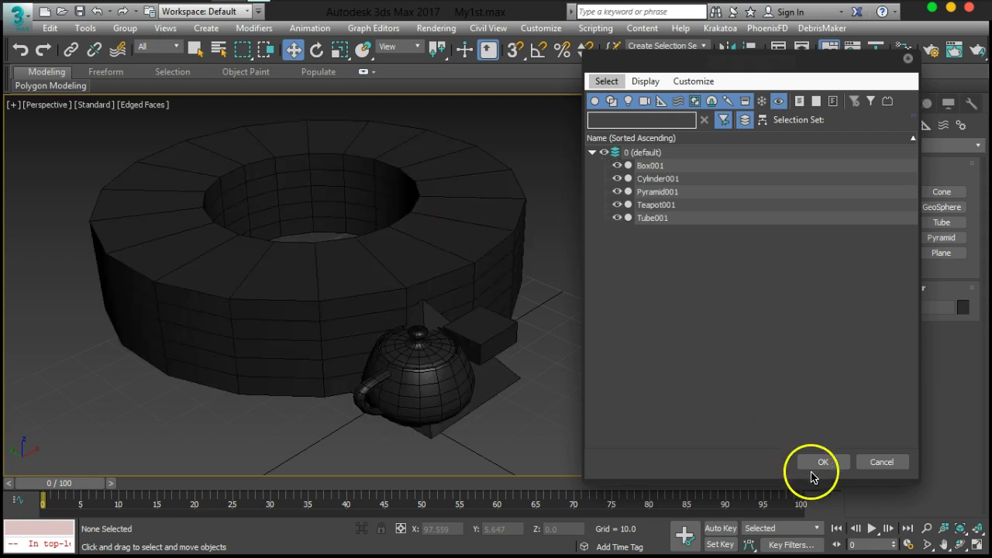
left_click(818, 462)
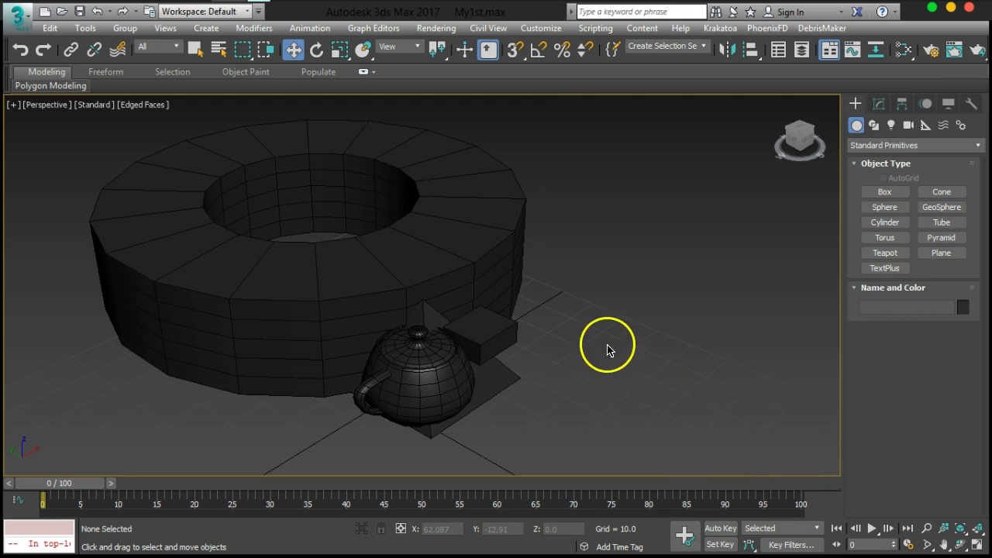
- Hide the tube, the box and the teapot one after another in the viewport with Hide Selection
left_click(485, 238)
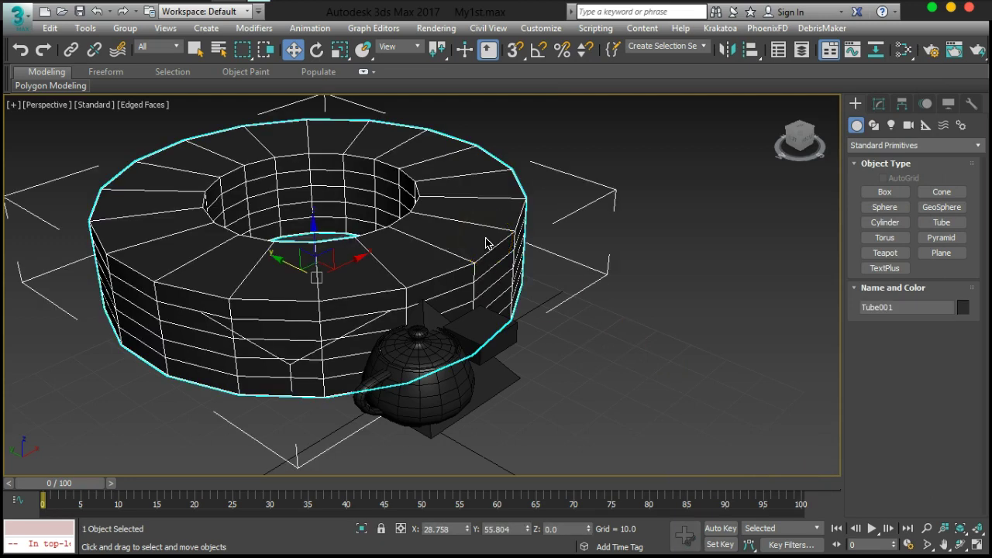
right_click(487, 243)
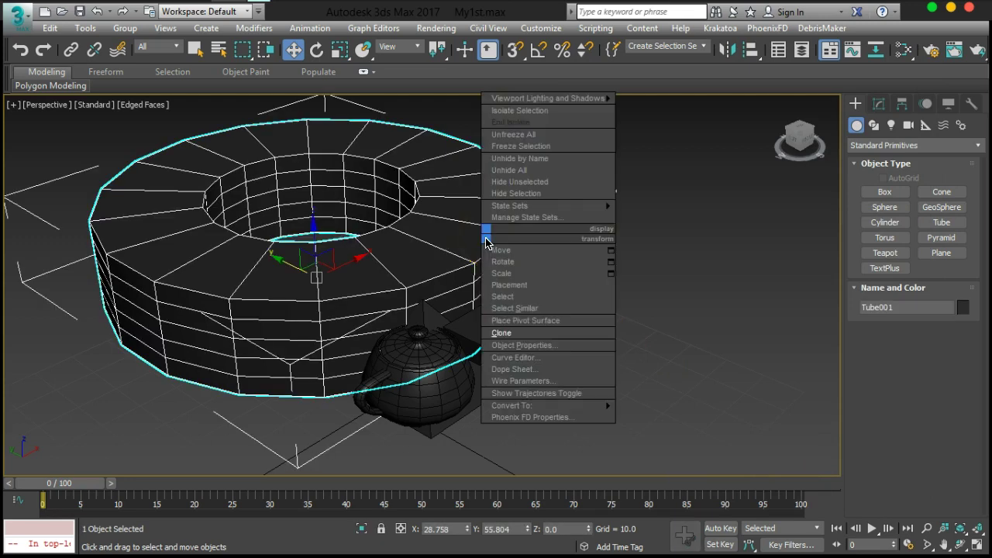
left_click(487, 194)
left_click(491, 333)
right_click(493, 333)
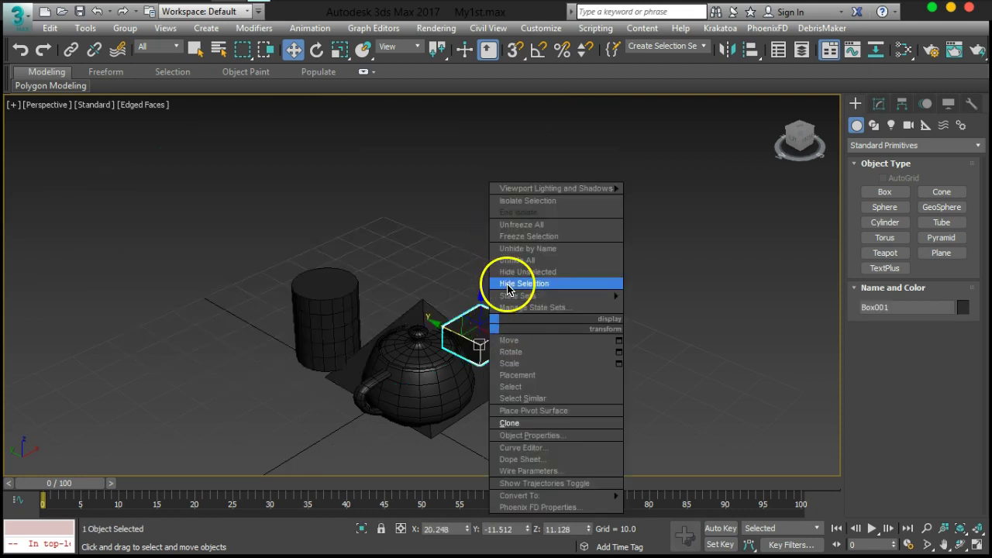
left_click(508, 283)
left_click(448, 362)
right_click(450, 363)
left_click(456, 329)
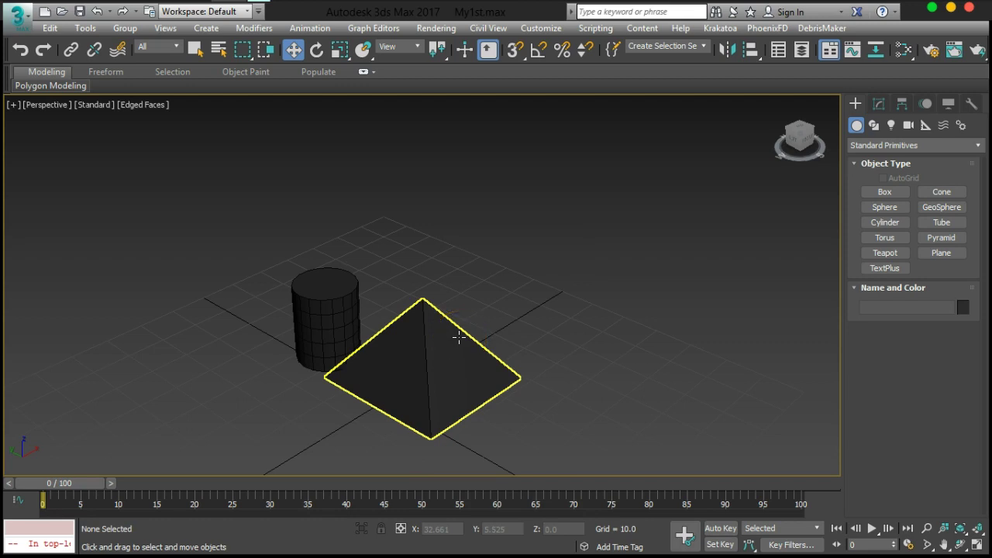
left_click(550, 254)
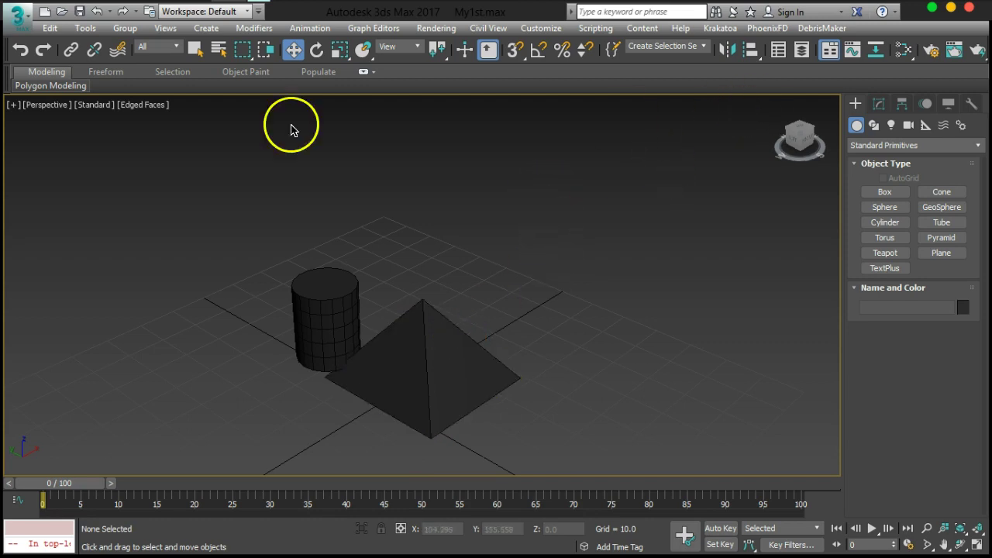
- Check which objects in the default layer are hidden using Select by Name, and cancel the dialog
key("h")
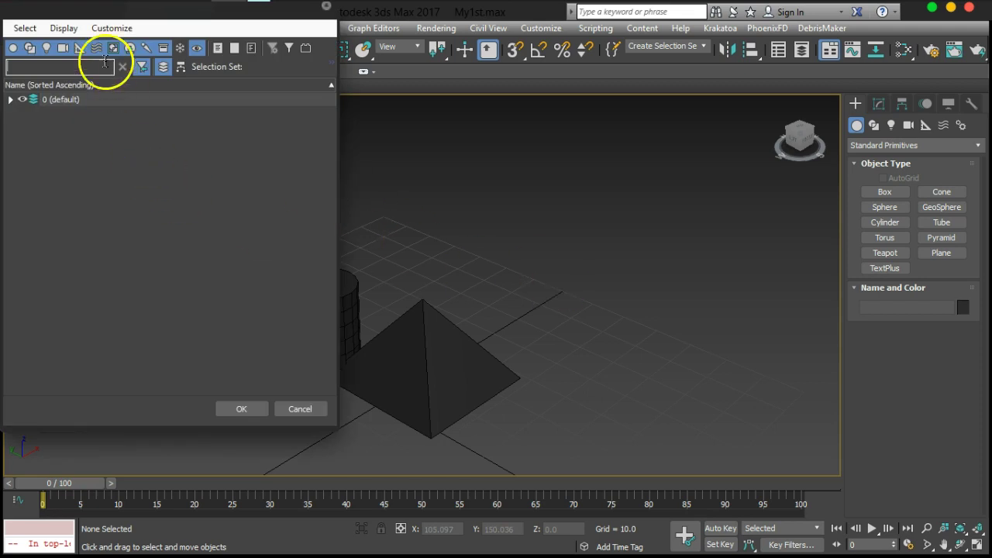
left_click_drag(104, 10, 412, 45)
left_click(316, 133)
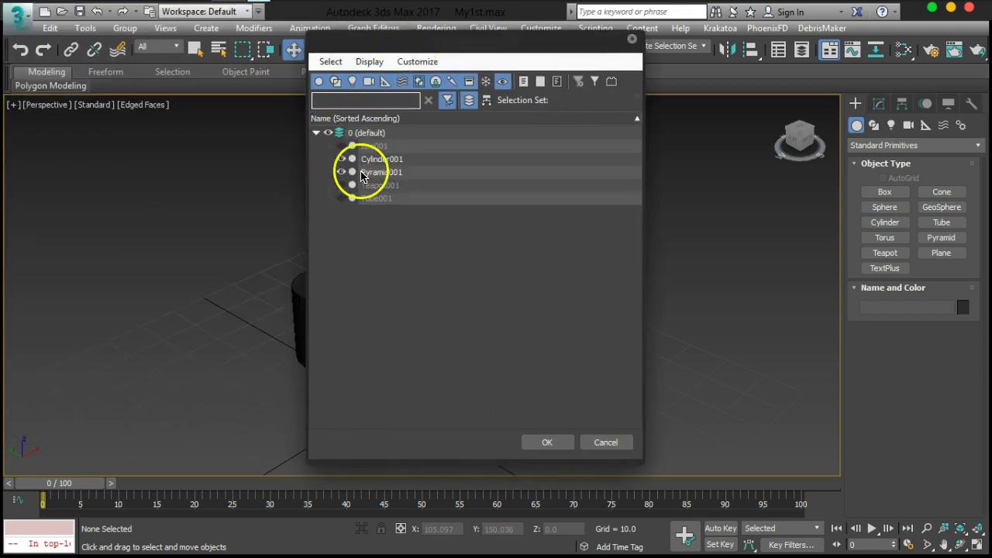
left_click(617, 447)
- Unhide Tube001, Teapot001 and Box001 through Unhide by Name
right_click(598, 199)
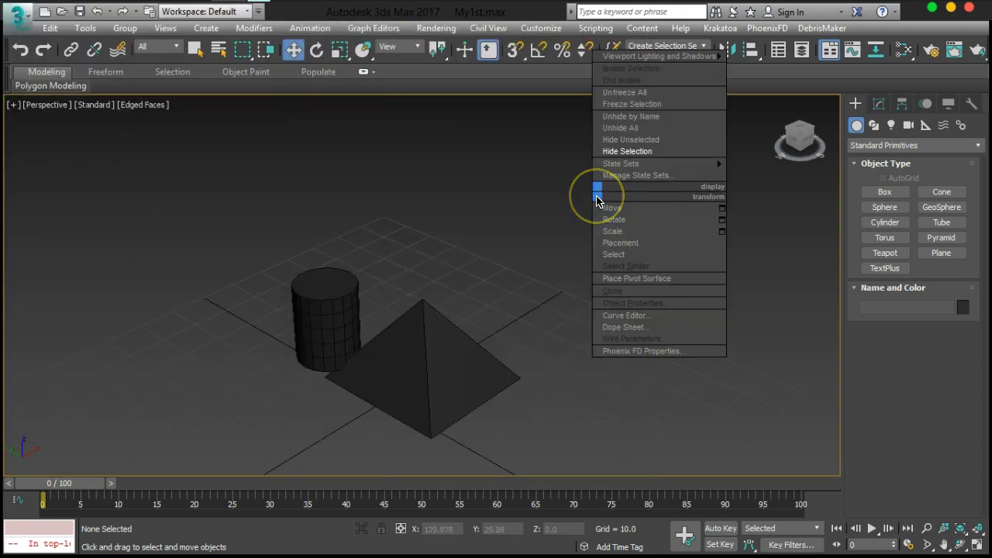
left_click(617, 117)
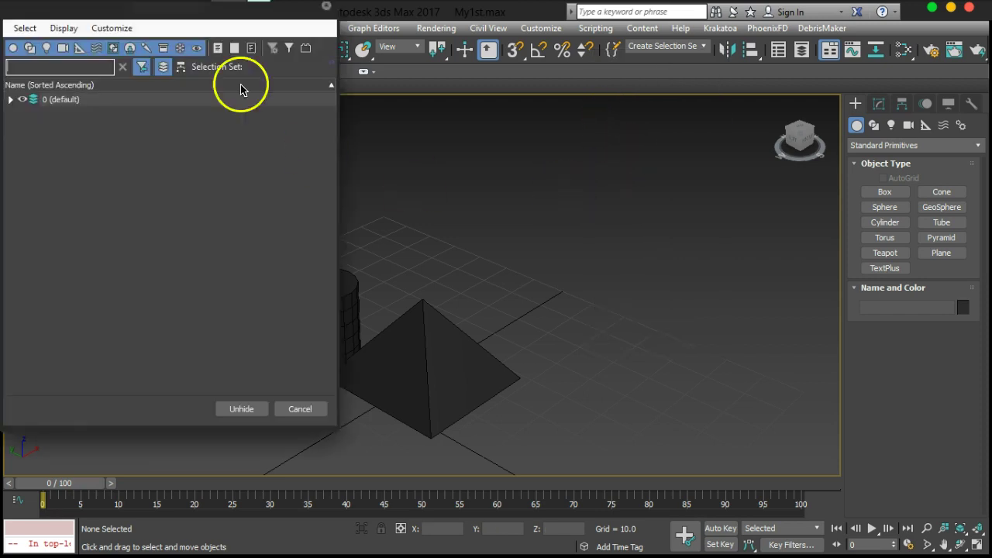
left_click_drag(173, 14, 603, 66)
left_click(439, 153)
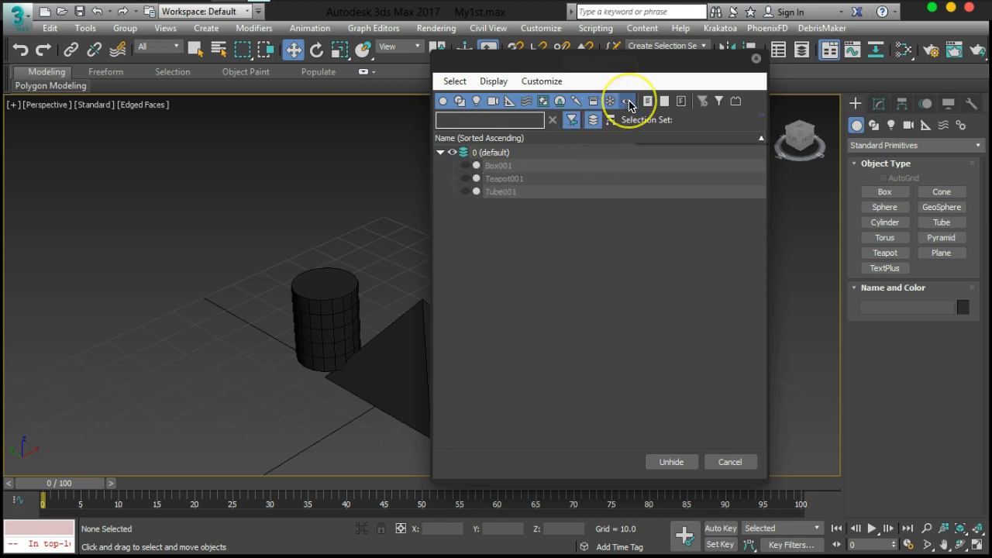
left_click(463, 191)
left_click(465, 183)
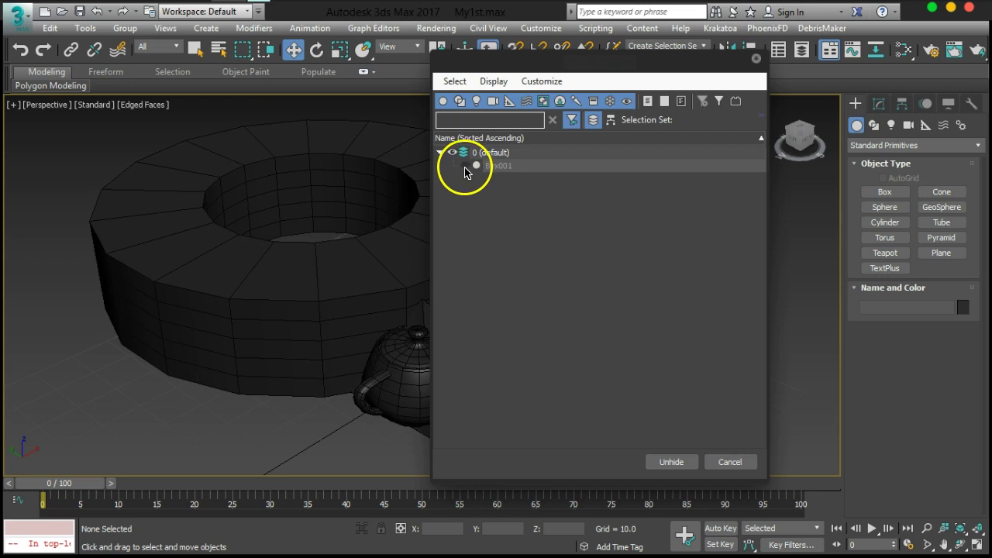
left_click(463, 168)
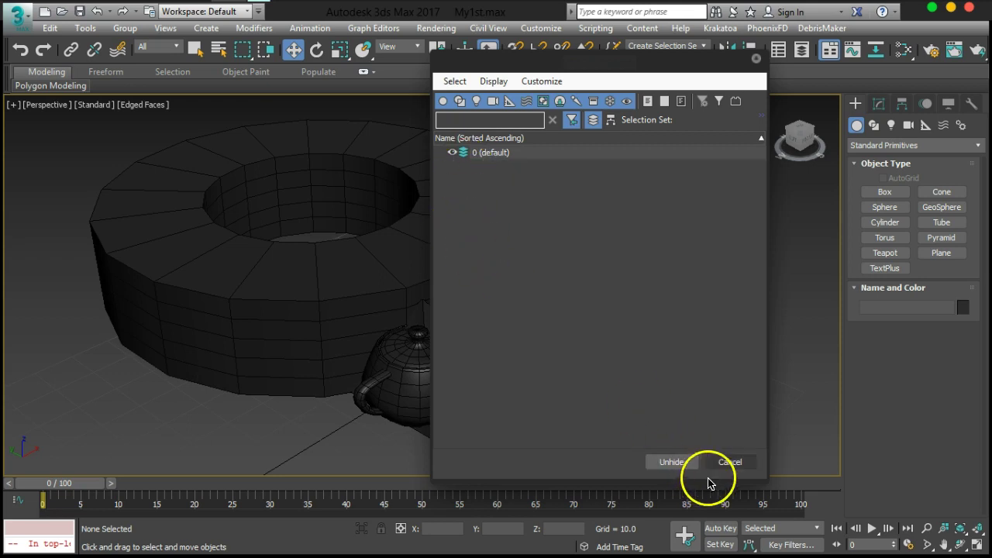
- Rotate the tube about -7.5° around its Z axis, and undo a further rotation around its Y axis
left_click(726, 461)
middle_click_drag(620, 423, 324, 294, "alt")
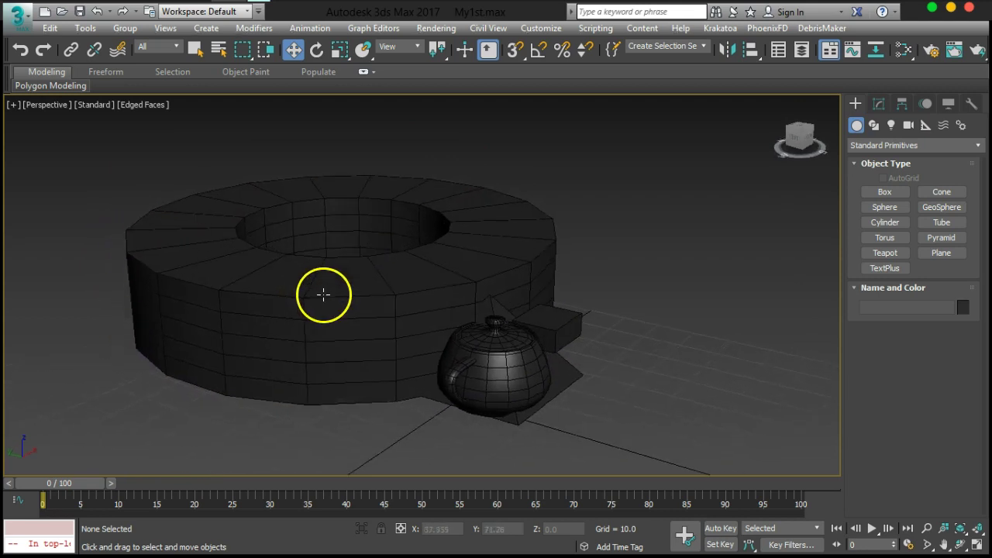
left_click(328, 206)
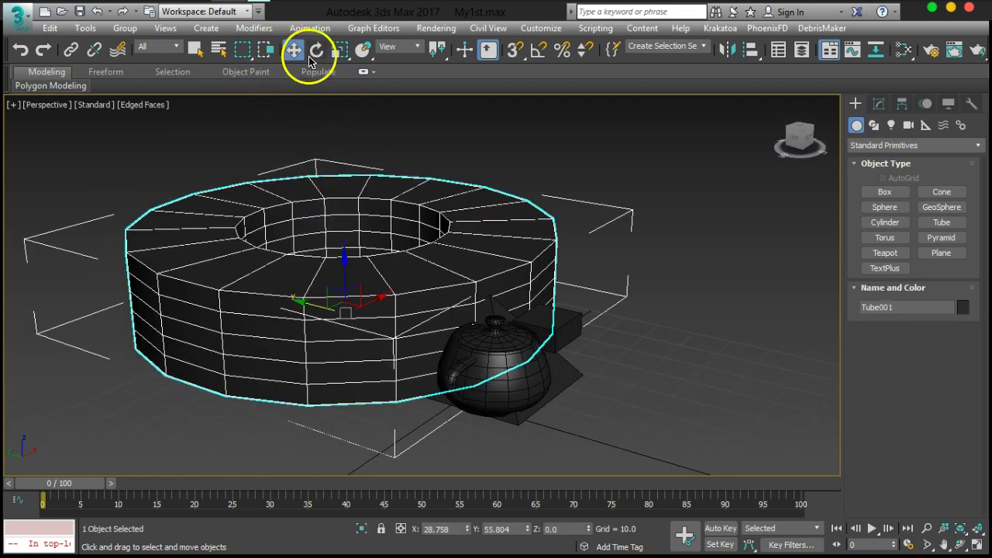
left_click(314, 54)
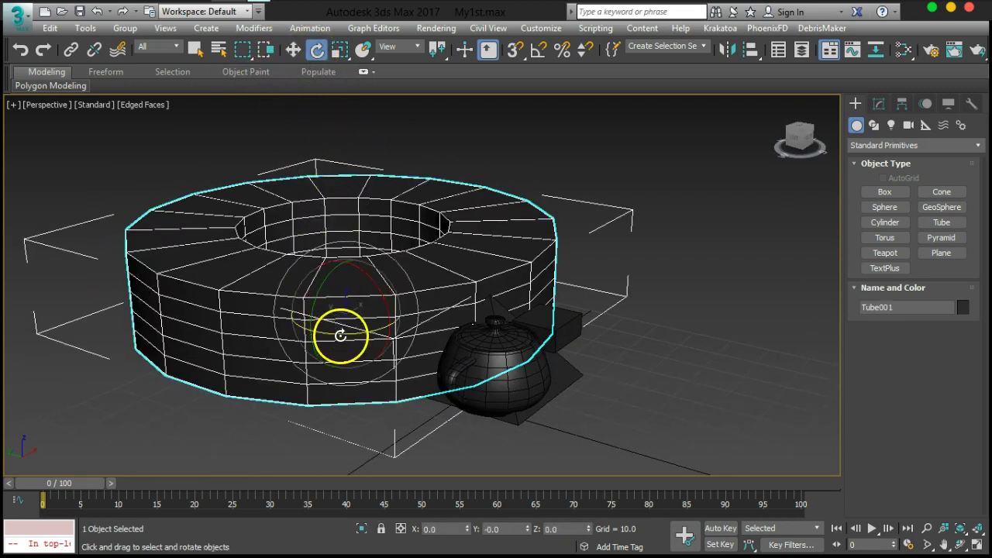
middle_click_drag(399, 233, 368, 339, "alt")
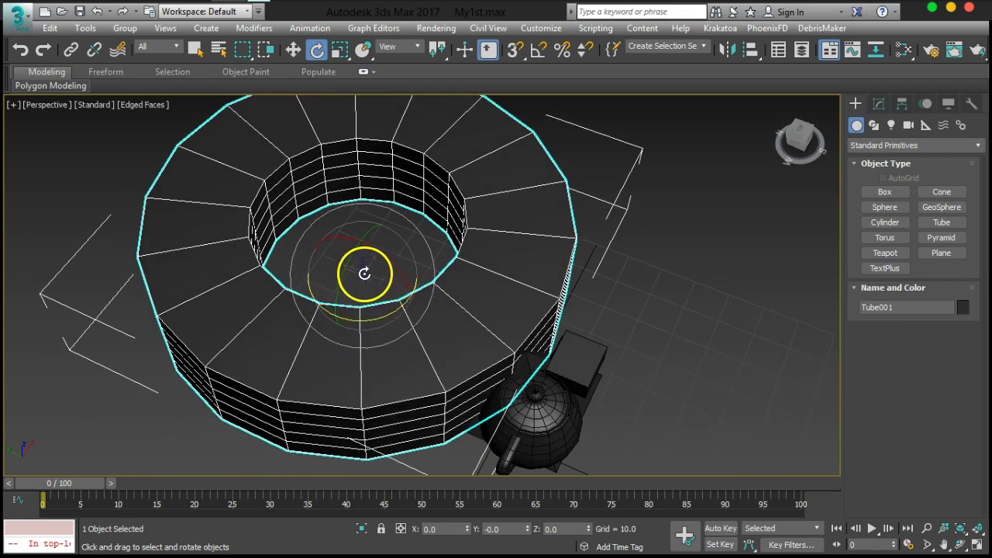
middle_click_drag(363, 271, 343, 231, "alt")
scroll(359, 288, "up", 4)
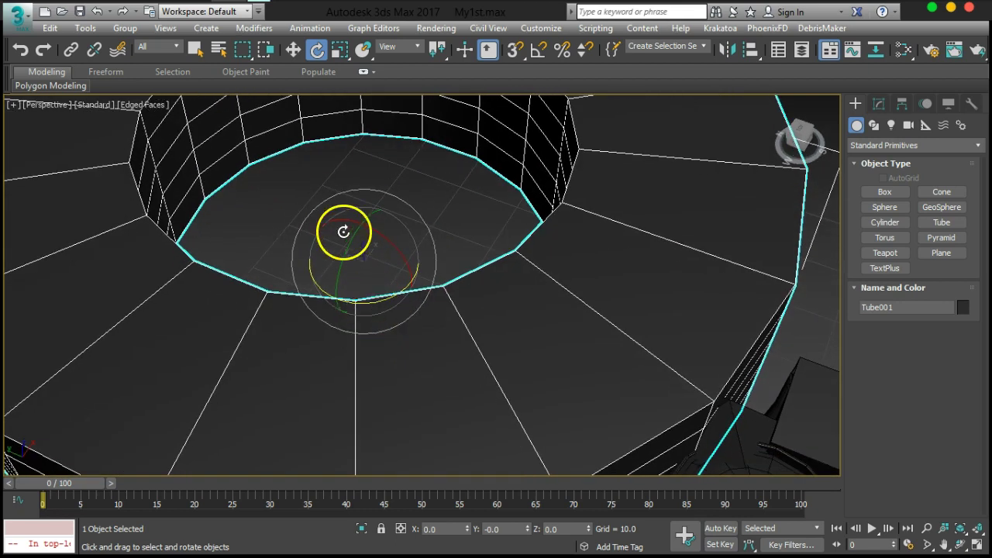
mouse_move(386, 298)
left_mouse_down()
mouse_move(331, 297)
mouse_move(373, 295)
left_mouse_up()
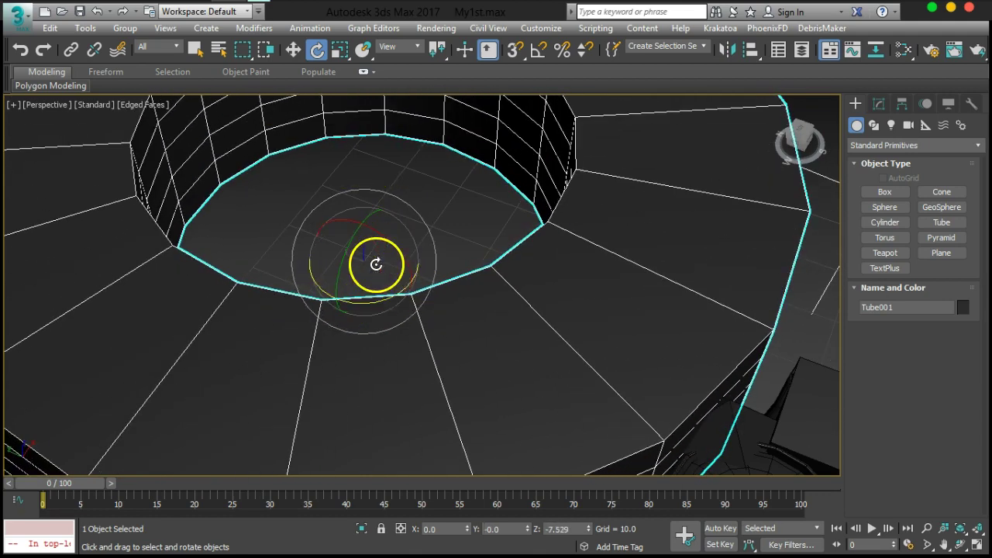
left_click_drag(386, 236, 354, 238)
key("ctrl+z")
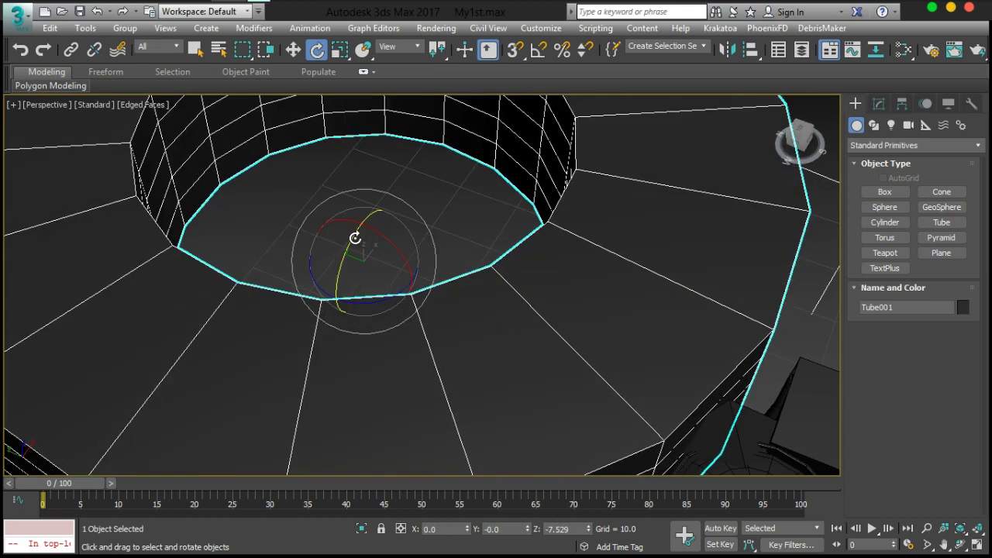
- Examine the rotated tube and its rotation gizmo from several angles and distances
scroll(393, 270, "down", 6)
mouse_move(406, 288)
middle_mouse_down("alt")
mouse_move(463, 319)
mouse_move(418, 296)
middle_mouse_up("alt")
scroll(463, 319, "up", 3)
scroll(423, 317, "down", 4)
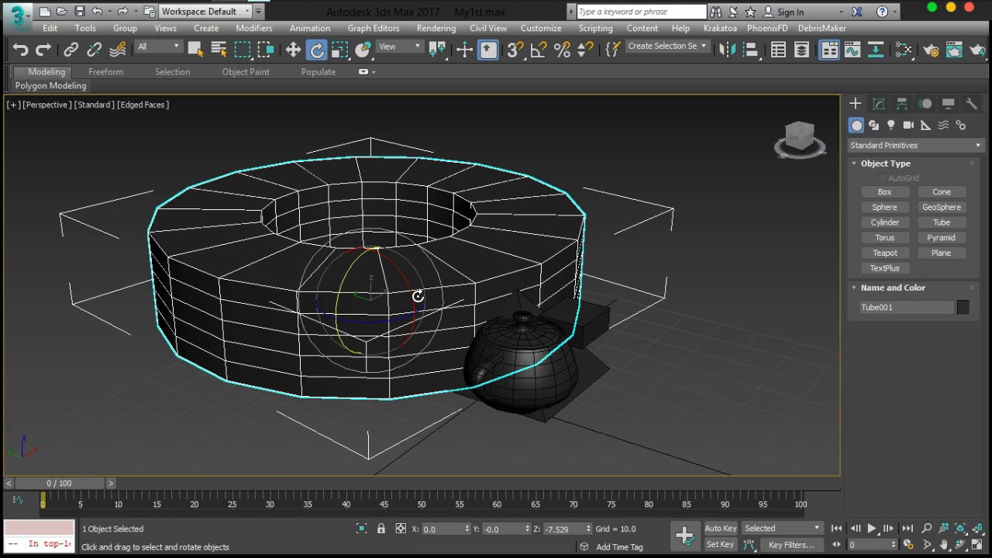
middle_click_drag(417, 296, 374, 301, "alt")
scroll(387, 303, "up", 3)
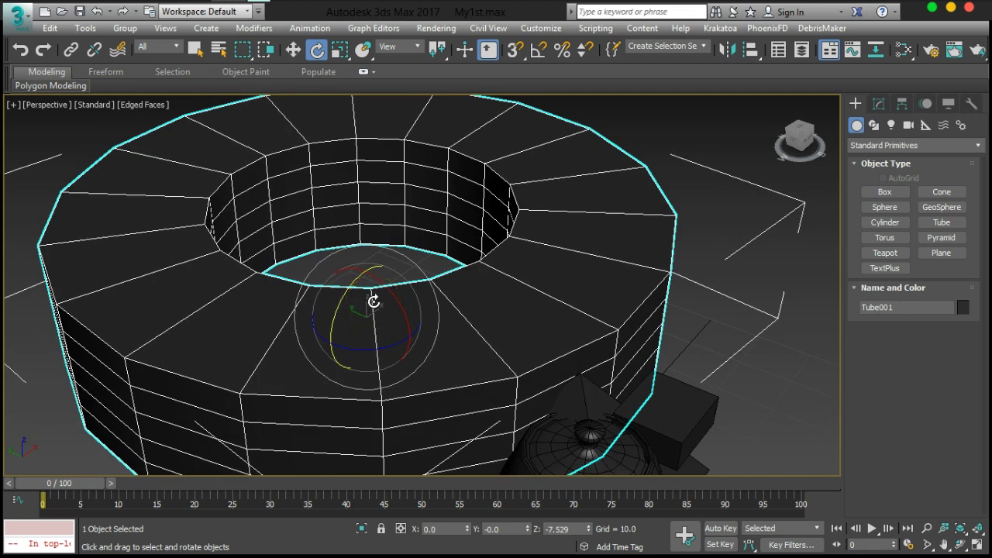
mouse_move(374, 302)
middle_mouse_down("alt")
mouse_move(399, 310)
mouse_move(381, 315)
middle_mouse_up("alt")
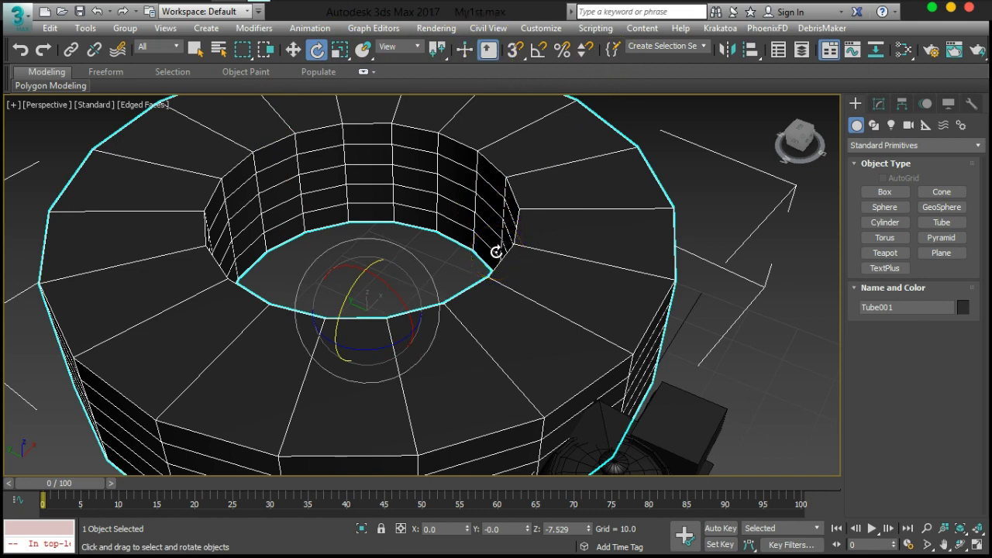
middle_click_drag(481, 255, 511, 313, "alt")
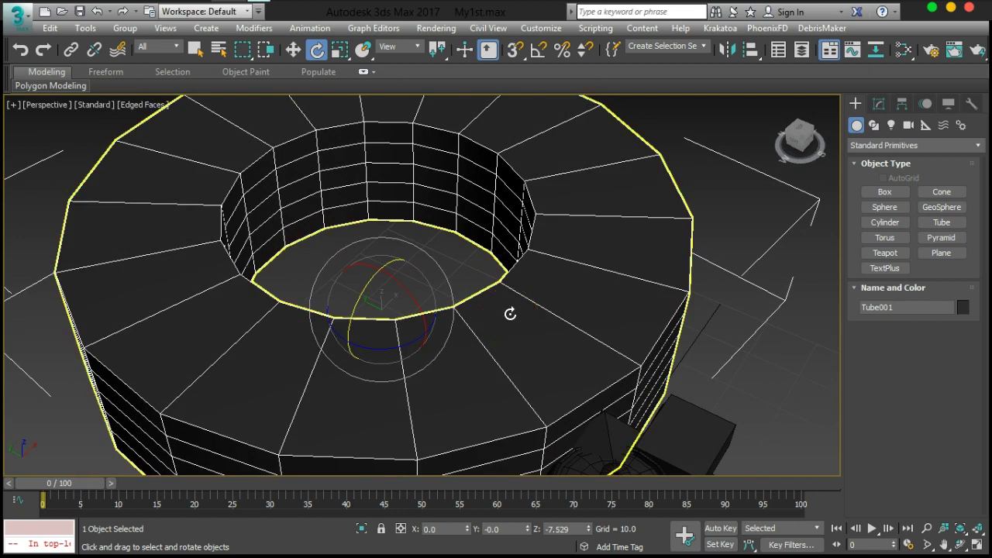
left_click(505, 342)
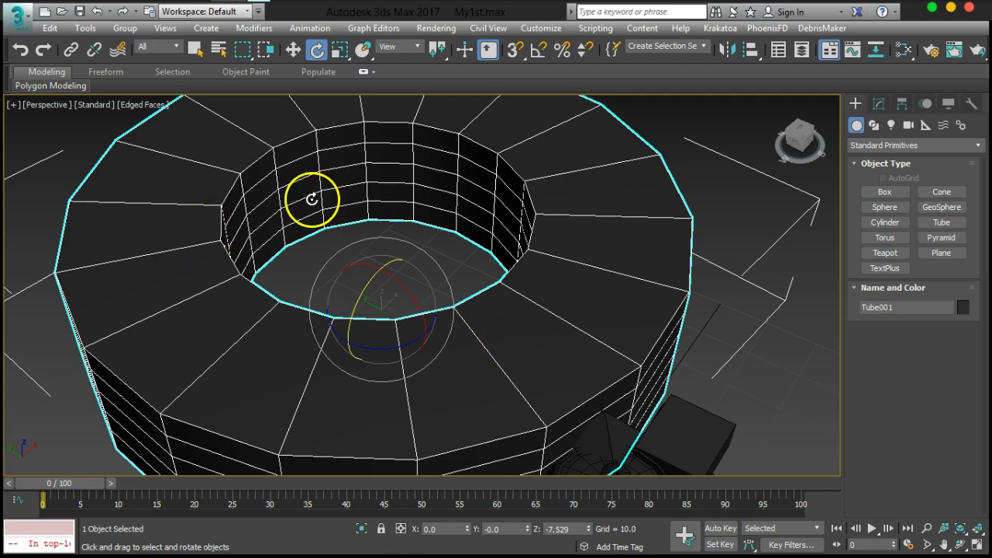
middle_click_drag(441, 417, 511, 295, "alt")
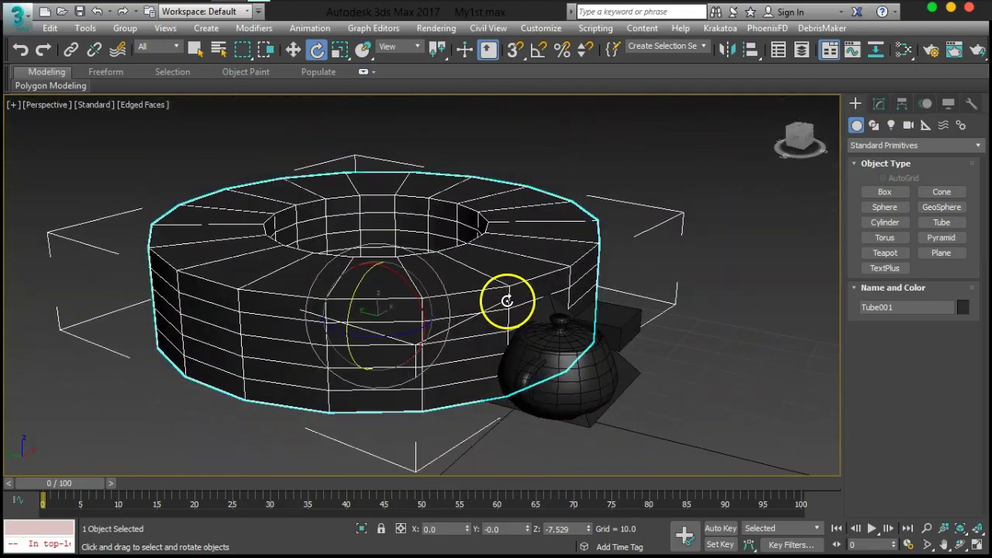
scroll(468, 364, "down", 2)
- Scrub the time slider along the 100-frame timeline and return to frame 0
left_click_drag(106, 483, 43, 495)
key("e")
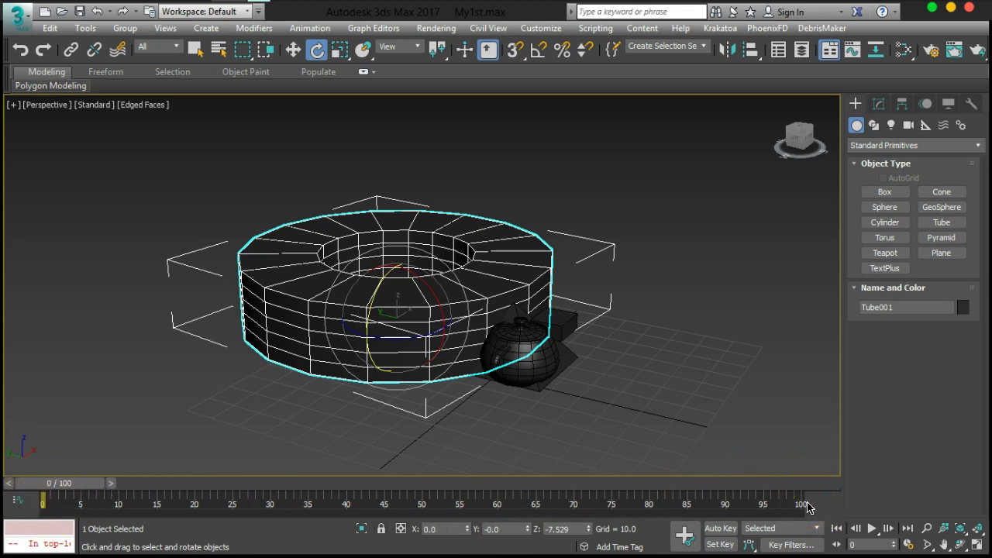
mouse_move(807, 506)
left_mouse_down()
mouse_move(764, 503)
mouse_move(802, 504)
left_mouse_up()
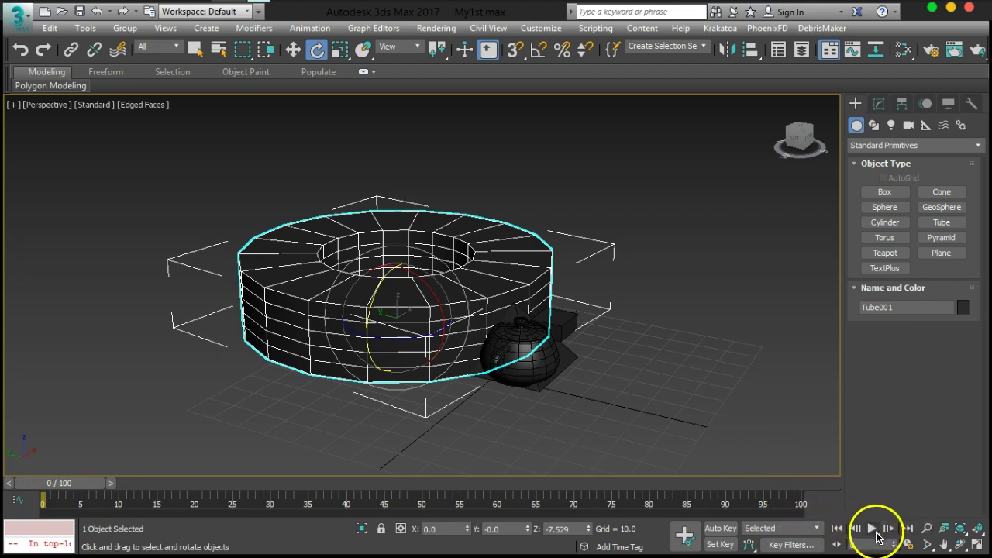
- Configure the animation time with the Film frame rate and an end time of 400, and try the time slider
right_click(878, 532)
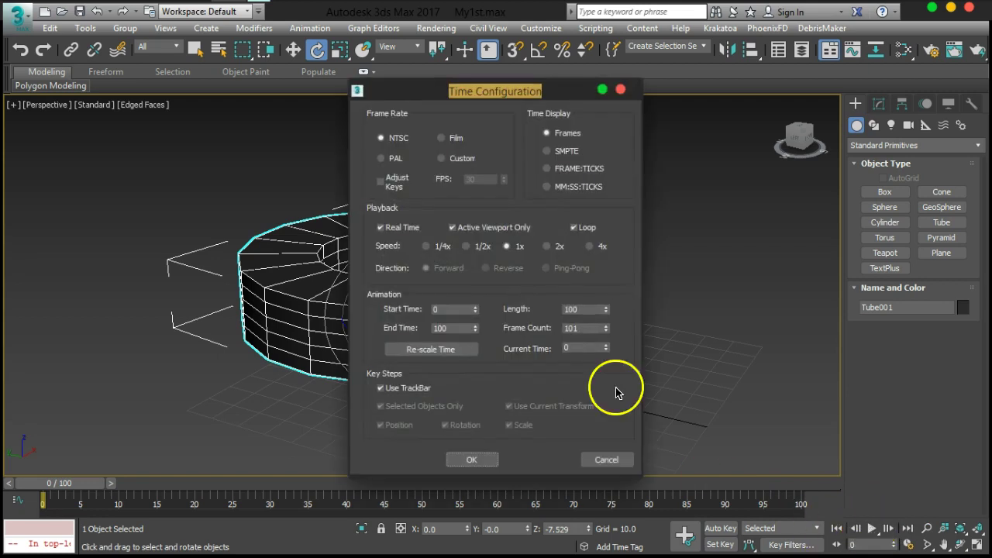
left_click_drag(500, 103, 556, 72)
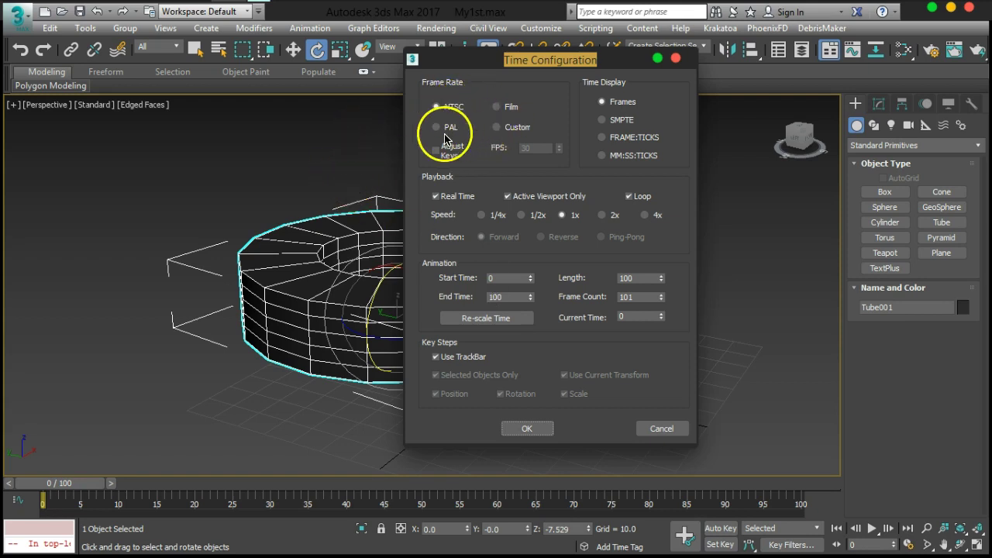
left_click(496, 109)
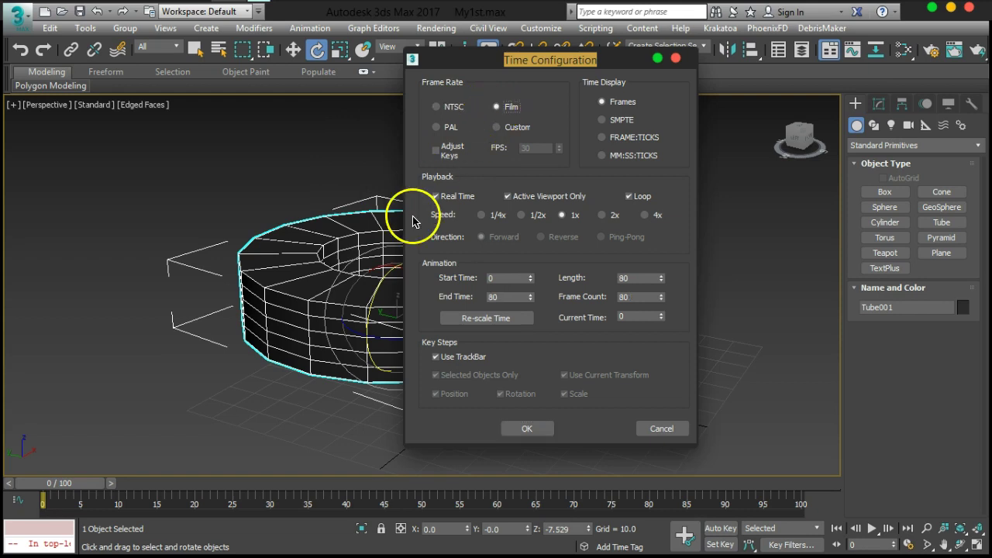
left_click_drag(508, 297, 470, 305)
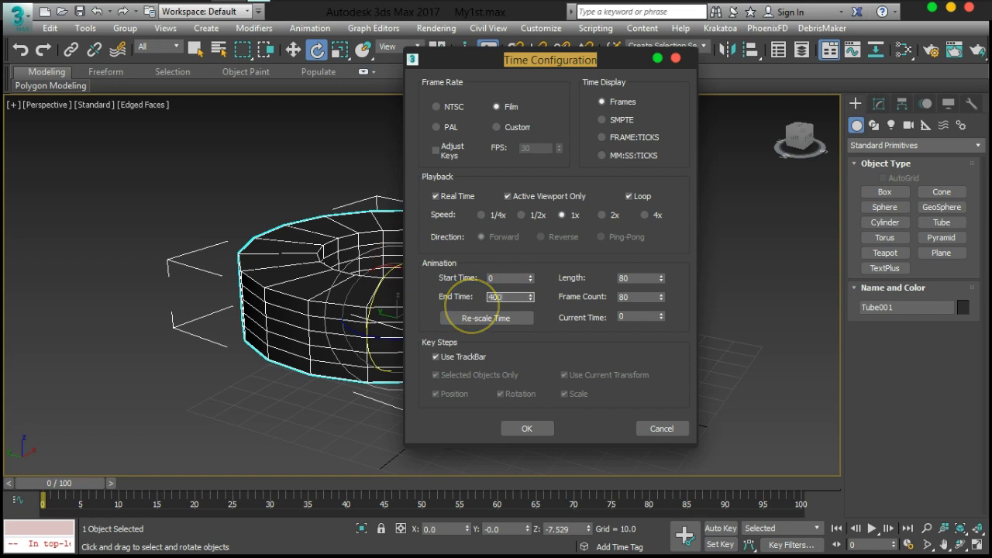
type("400")
left_click(515, 431)
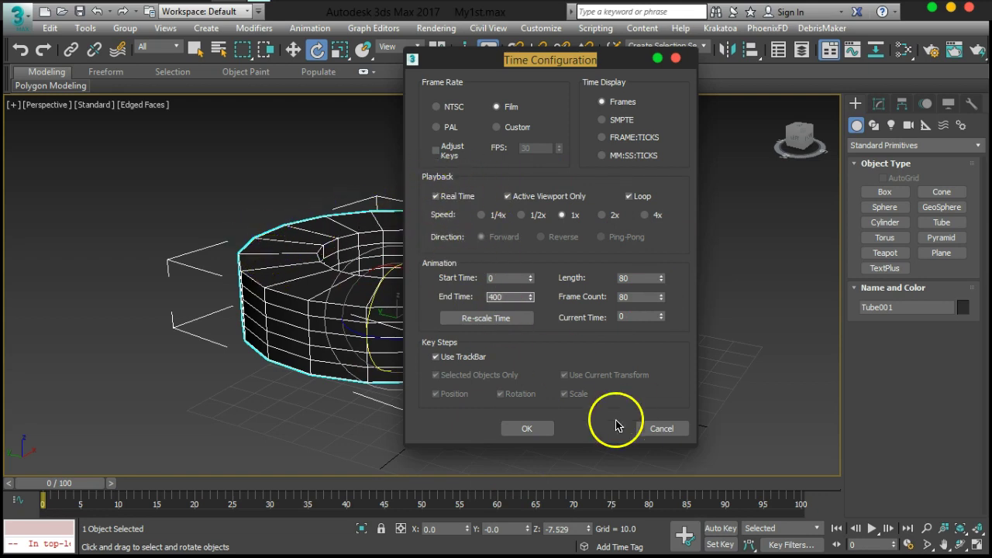
left_click(518, 427)
mouse_move(95, 483)
left_mouse_down()
mouse_move(808, 487)
mouse_move(96, 493)
left_mouse_up()
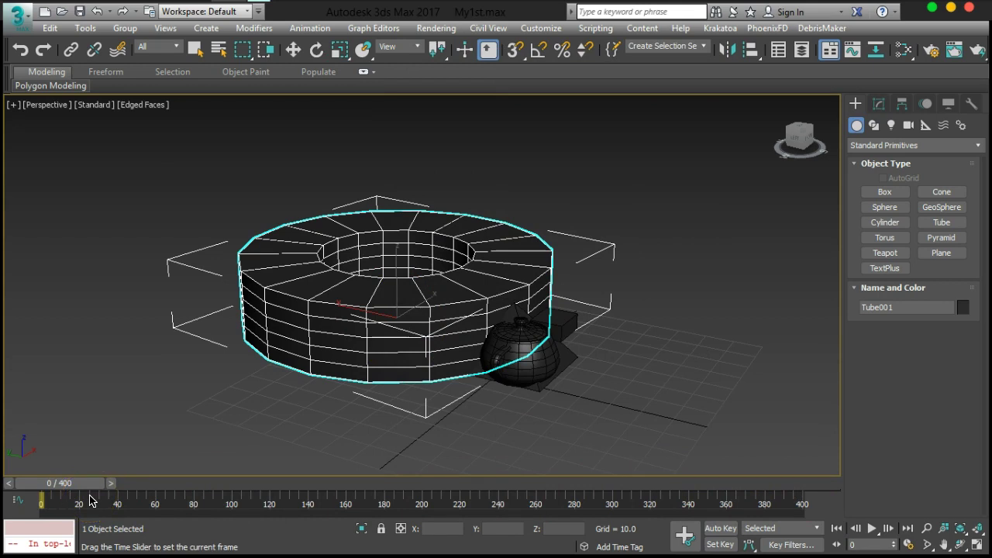
key("e")
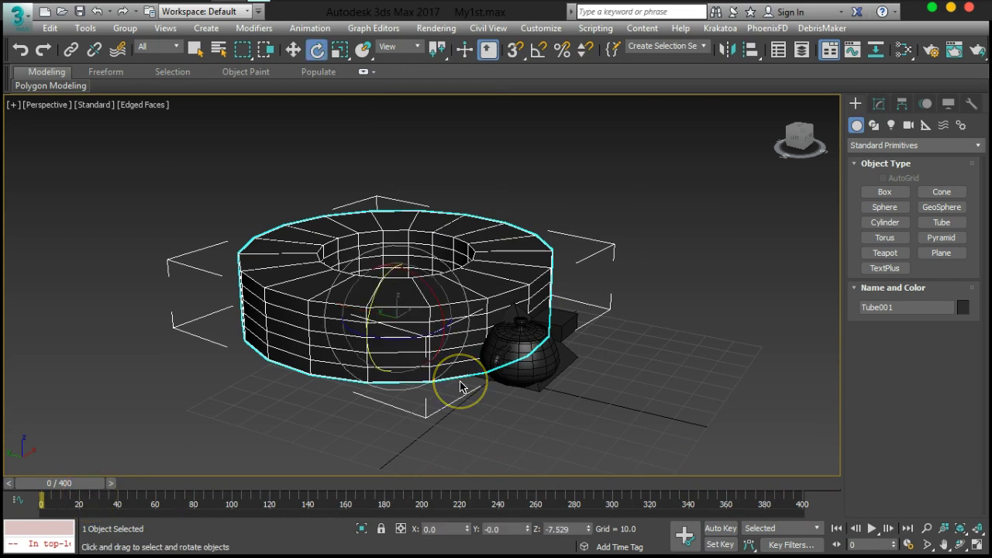
- Select all objects in the scene and delete them, leaving the empty grid in view
middle_click_drag(460, 387, 435, 318, "alt")
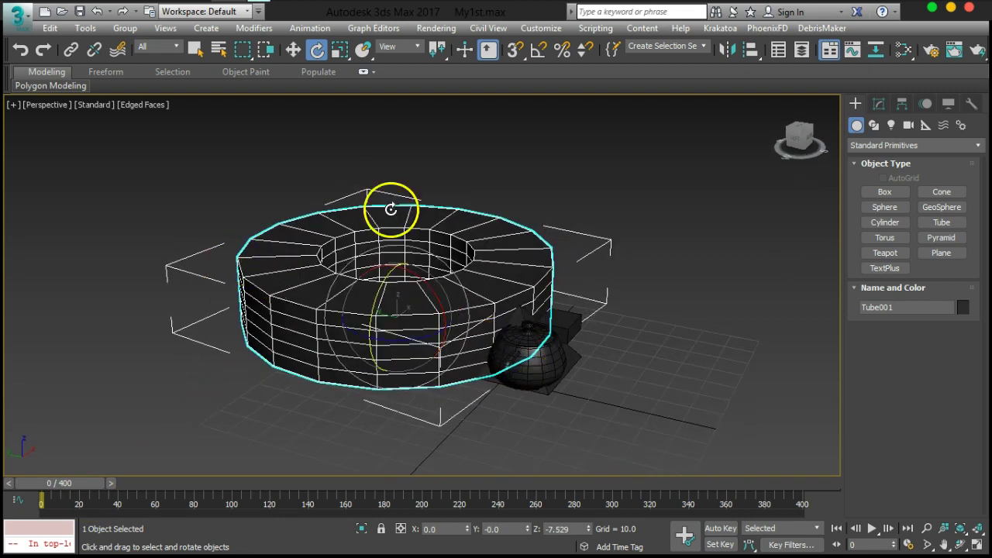
left_click(196, 48)
left_click(207, 156)
left_click_drag(95, 131, 655, 464)
key("Delete")
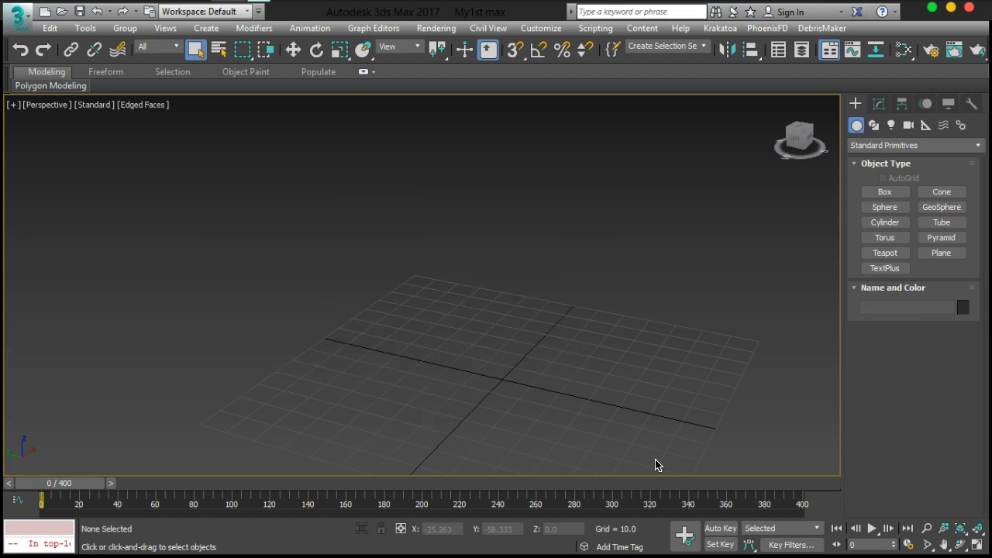
left_click_drag(793, 145, 650, 242)
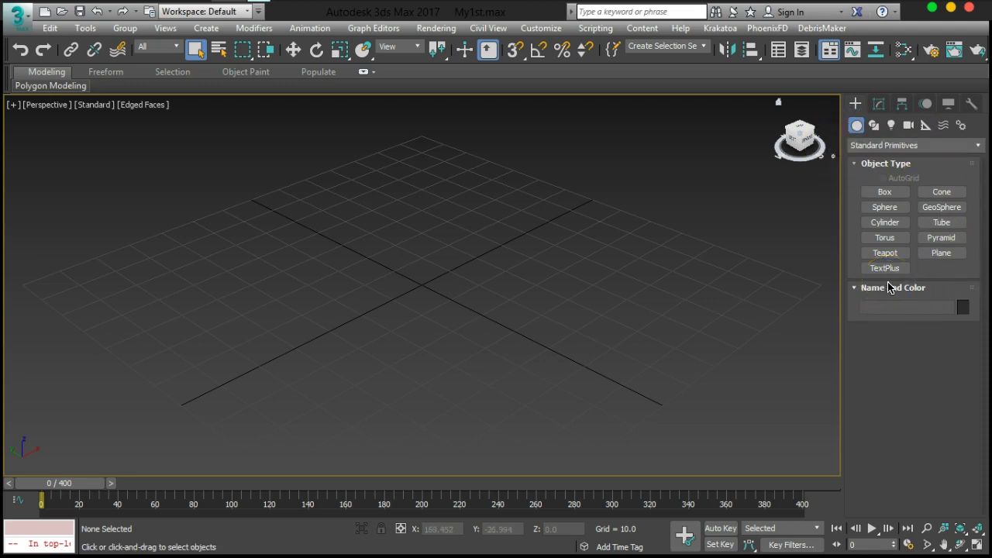
- Look through the Modify, Hierarchy and Motion options, and return to the geometry creation options
left_click(874, 108)
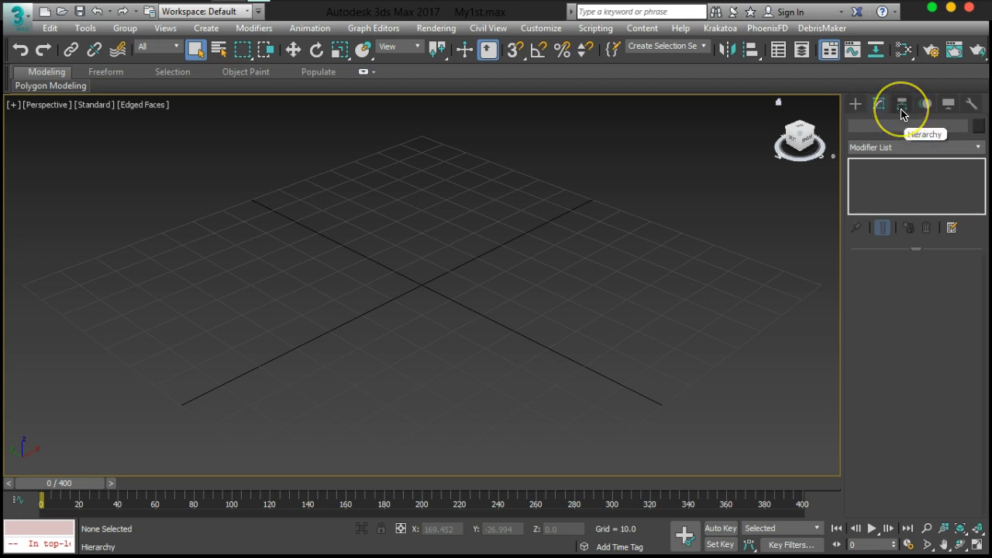
left_click(902, 109)
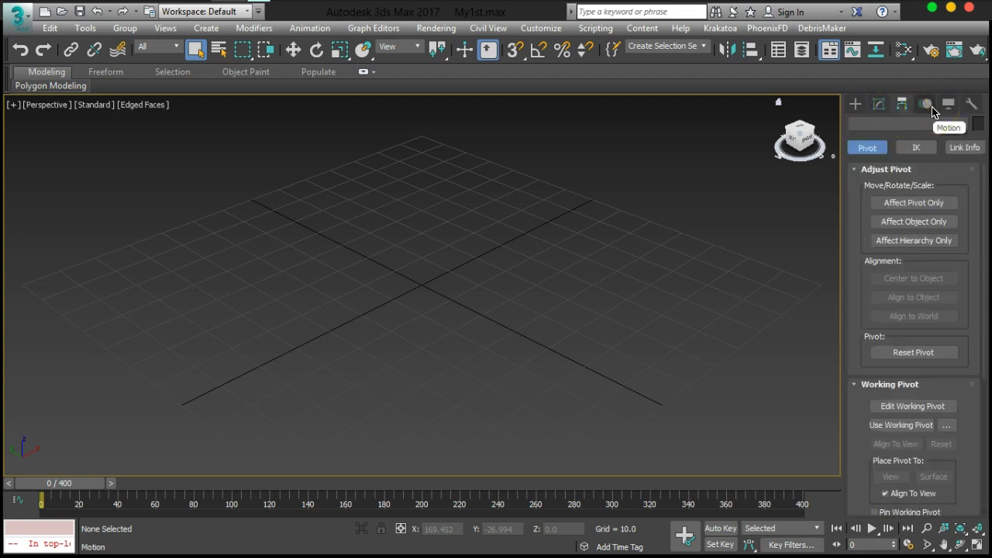
left_click(931, 109)
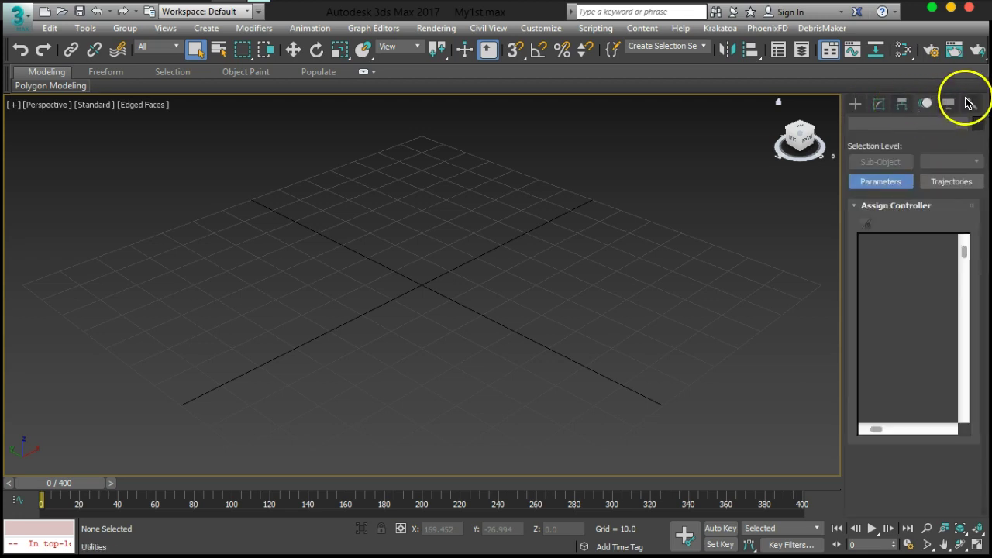
left_click(855, 106)
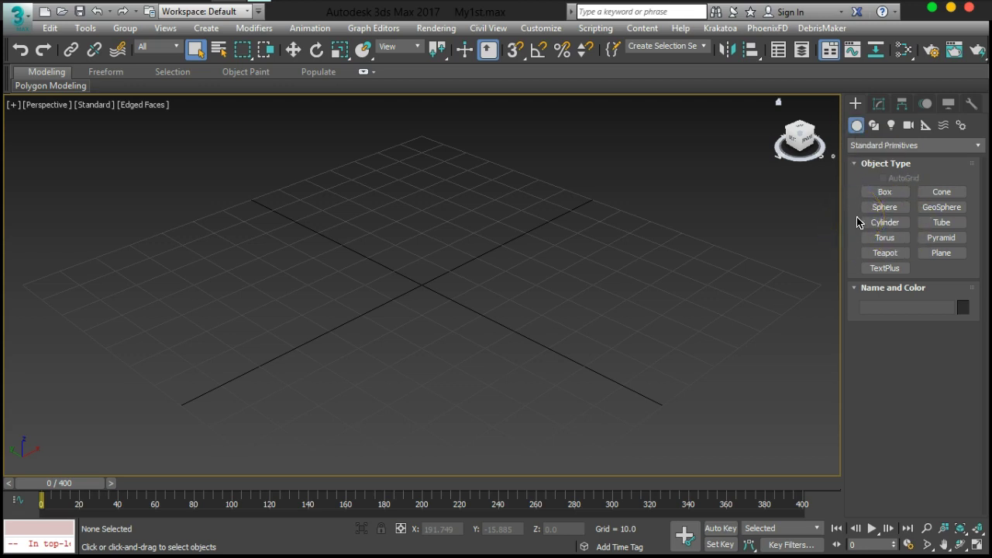
- Draw a circle spline with a radius of about 45.4 around the middle of the grid, and delete it
left_click(874, 126)
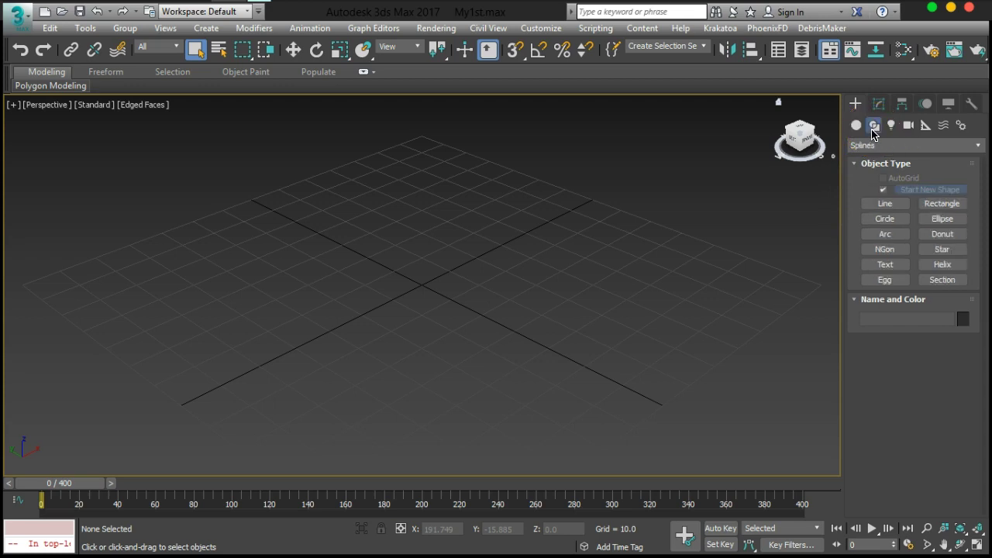
left_click(884, 219)
left_click_drag(396, 294, 554, 325)
mouse_move(553, 326)
middle_mouse_down("alt")
mouse_move(493, 288)
mouse_move(600, 372)
mouse_move(532, 328)
mouse_move(555, 311)
middle_mouse_up("alt")
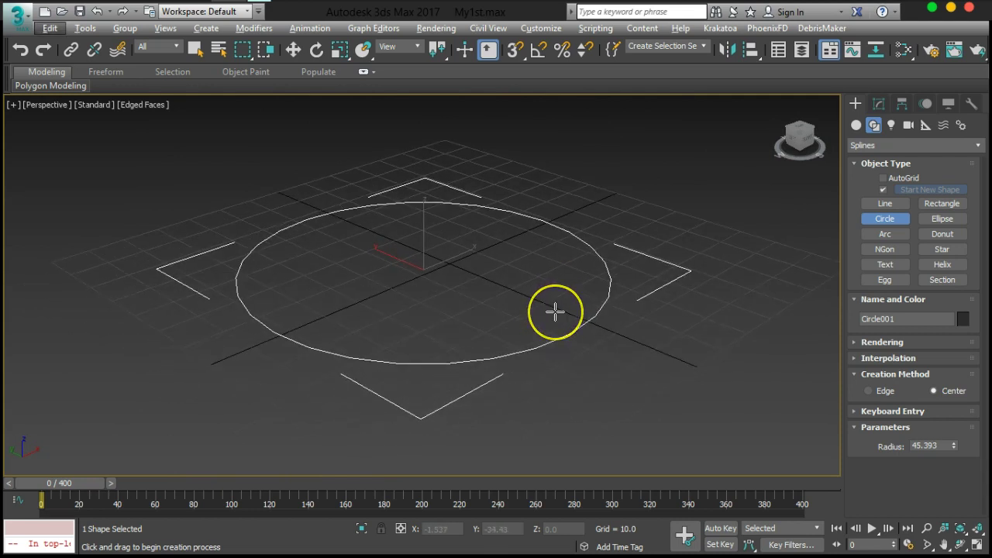
key("Delete")
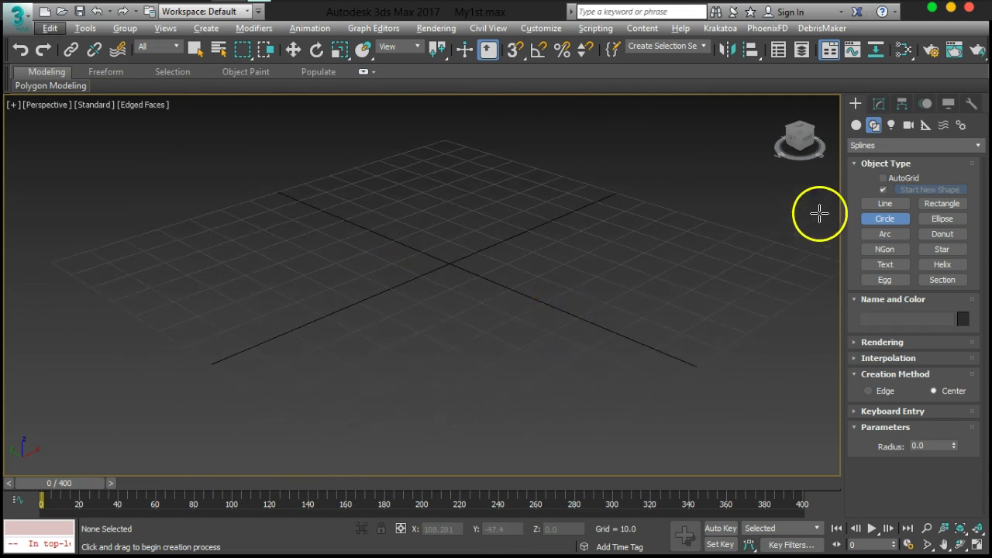
- Review the creatable object types for Standard lights, cameras and helpers
left_click(891, 125)
left_click(888, 145)
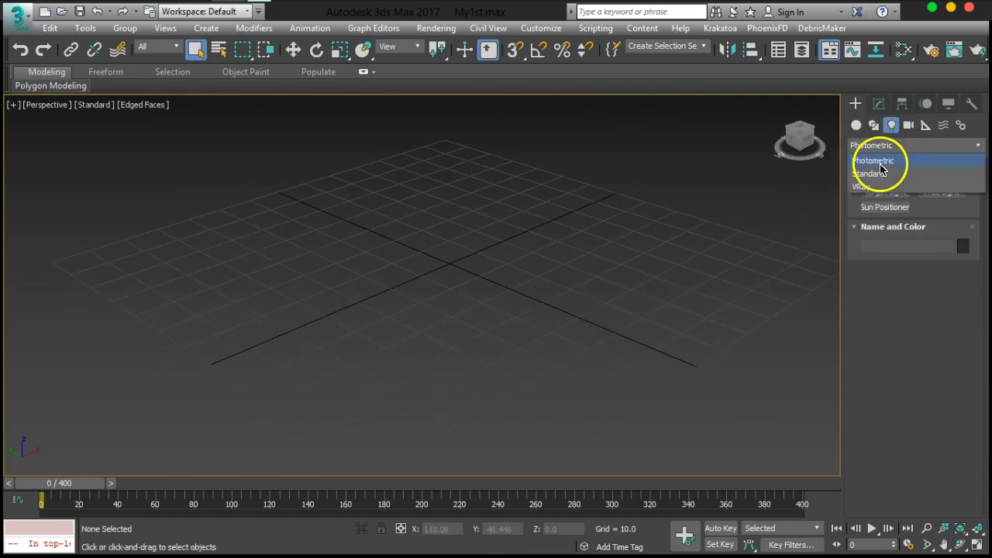
left_click(880, 174)
left_click(909, 126)
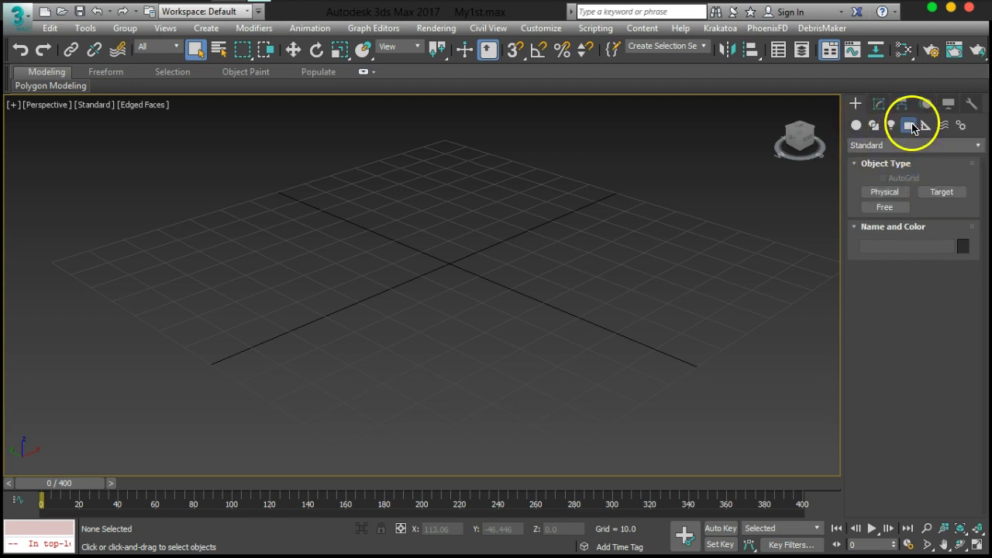
left_click(927, 126)
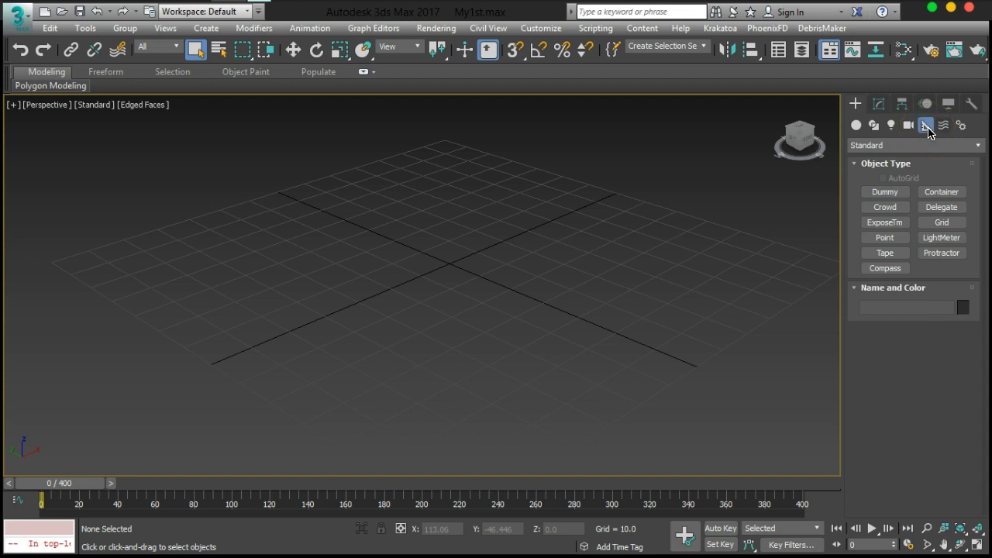
- Review the Space Warps object types and the geometry categories, including CFD, and return to Standard Primitives
left_click(943, 126)
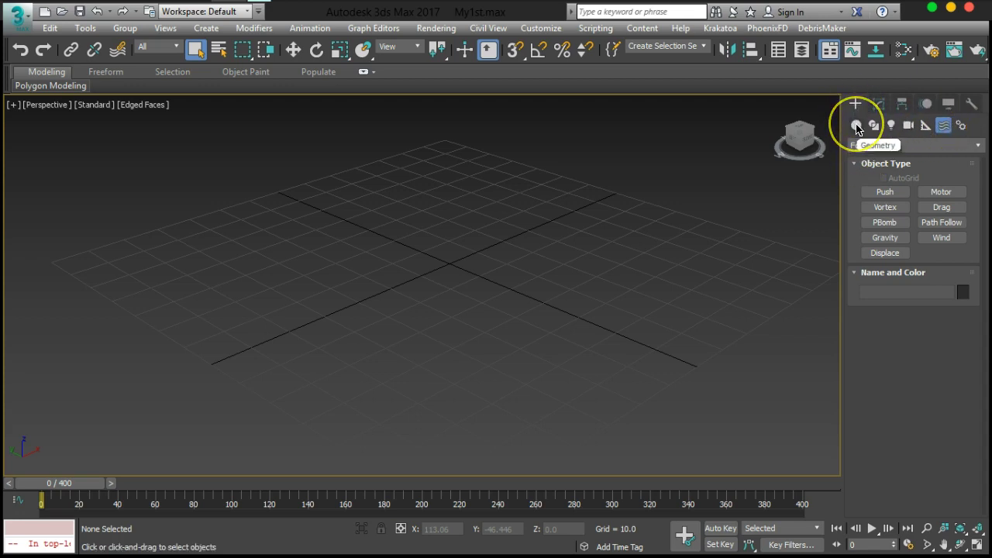
left_click(857, 126)
left_click(875, 143)
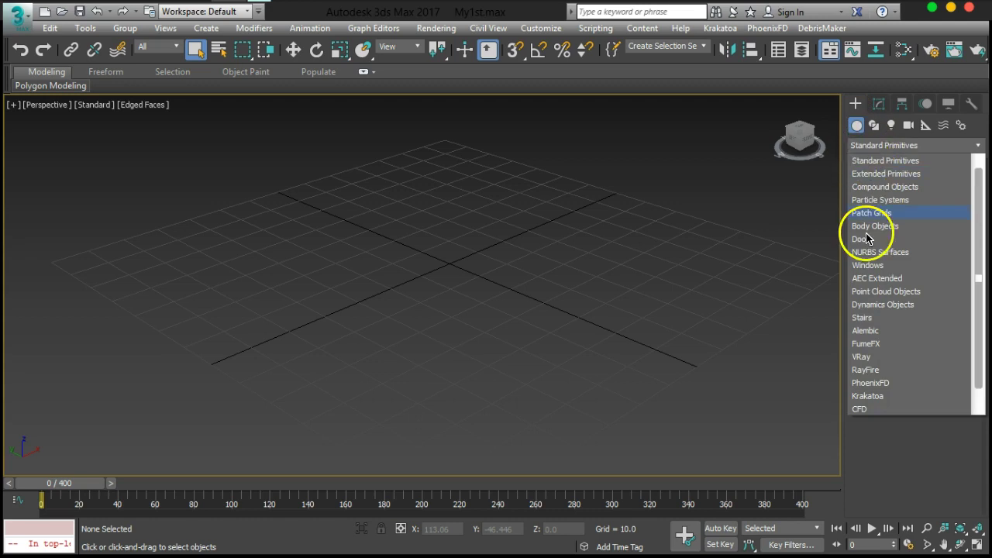
scroll(891, 310, "down", 1)
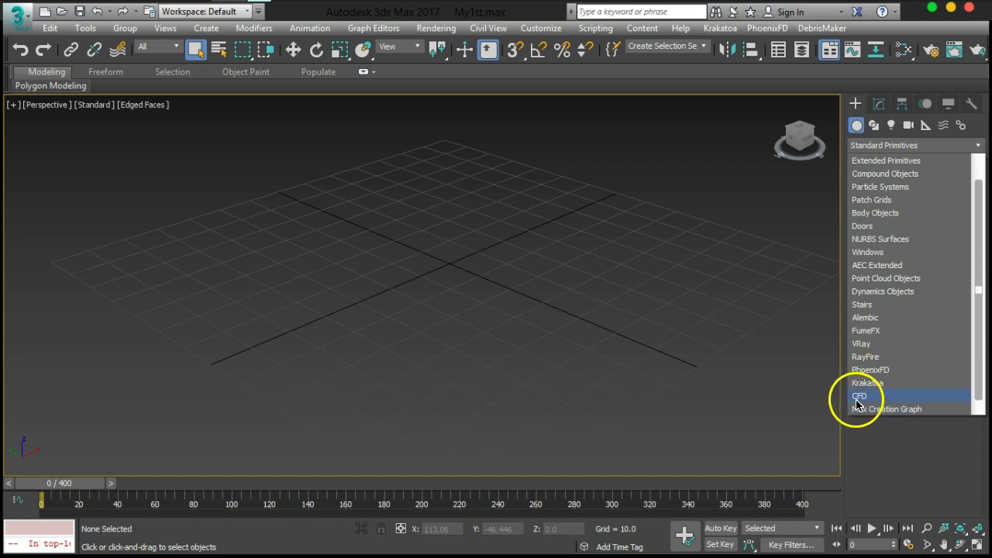
left_click_drag(871, 401, 898, 396)
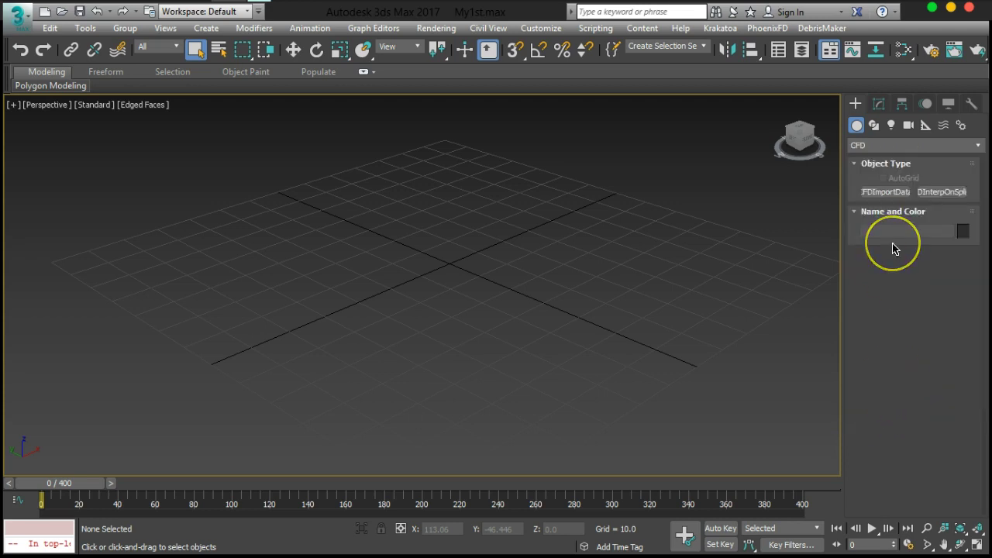
mouse_move(869, 145)
left_mouse_down()
mouse_move(863, 169)
mouse_move(876, 178)
mouse_move(869, 161)
left_mouse_up()
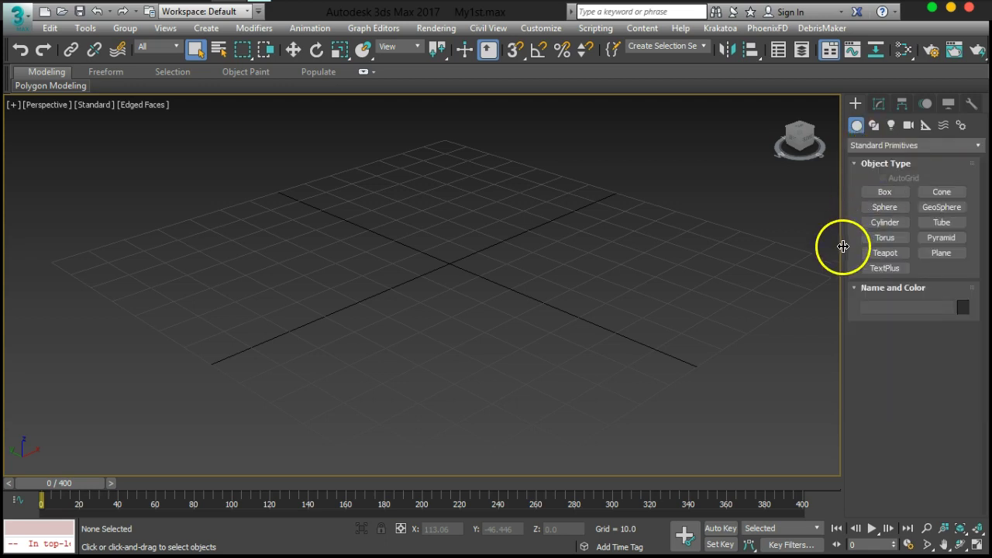
- Draw a box about 57.5 long, 104.9 wide and 28.7 high across the grid, and deselect it
left_click(883, 193)
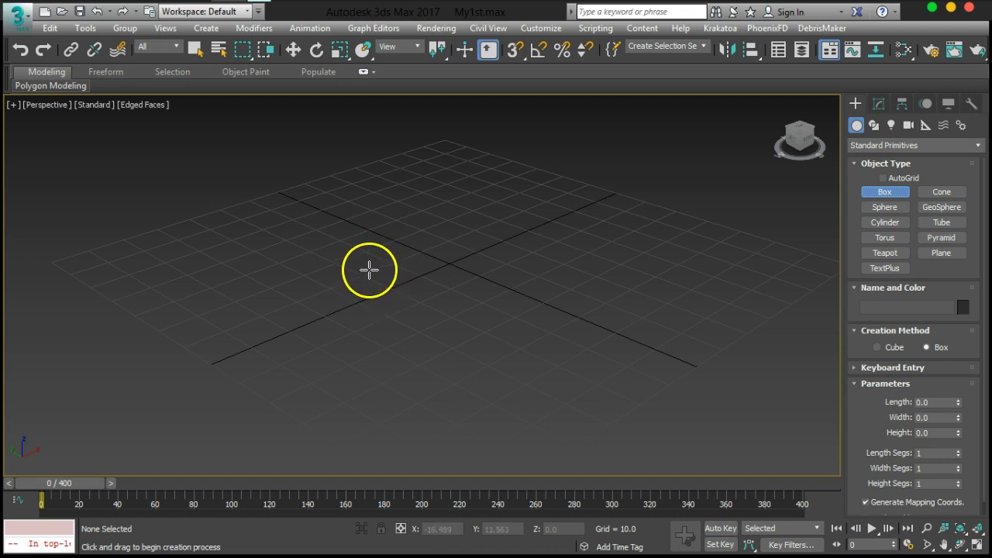
left_click(254, 270)
left_click_drag(255, 270, 447, 377)
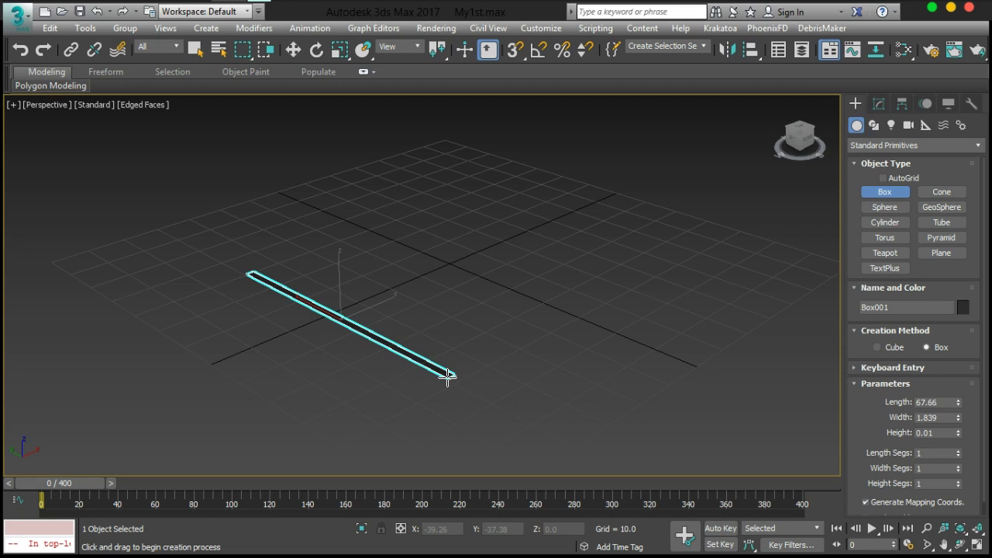
left_click_drag(448, 377, 694, 222)
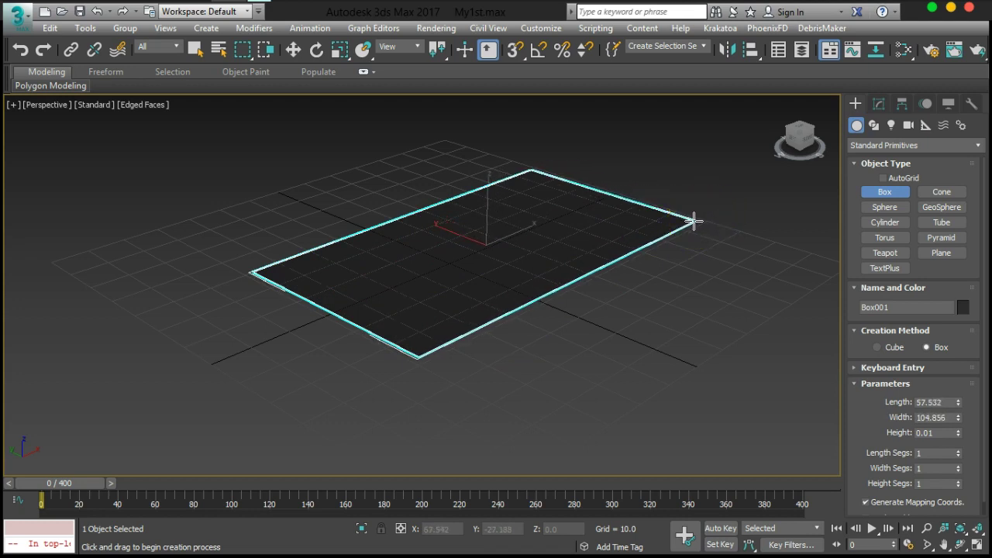
left_click_drag(694, 222, 695, 156)
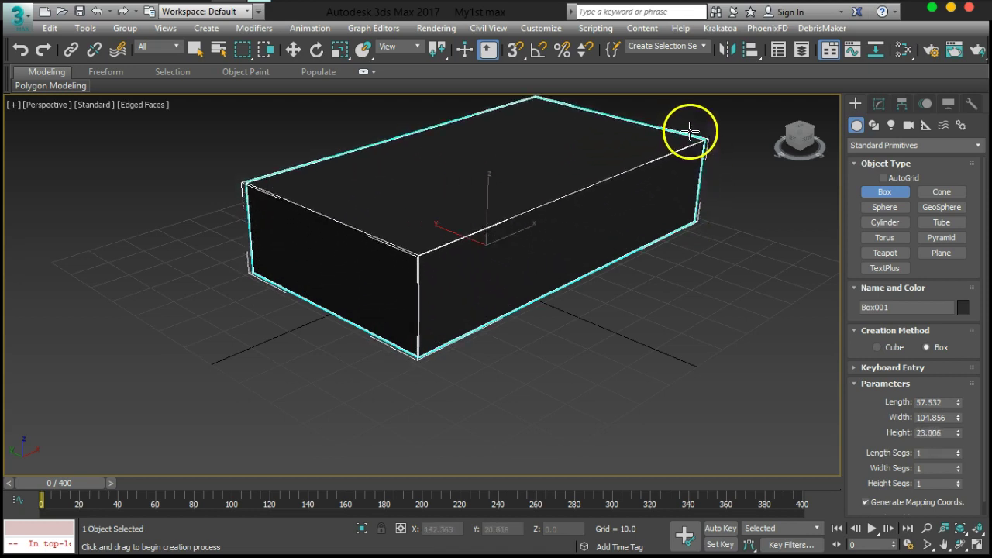
middle_click_drag(629, 204, 543, 275, "alt")
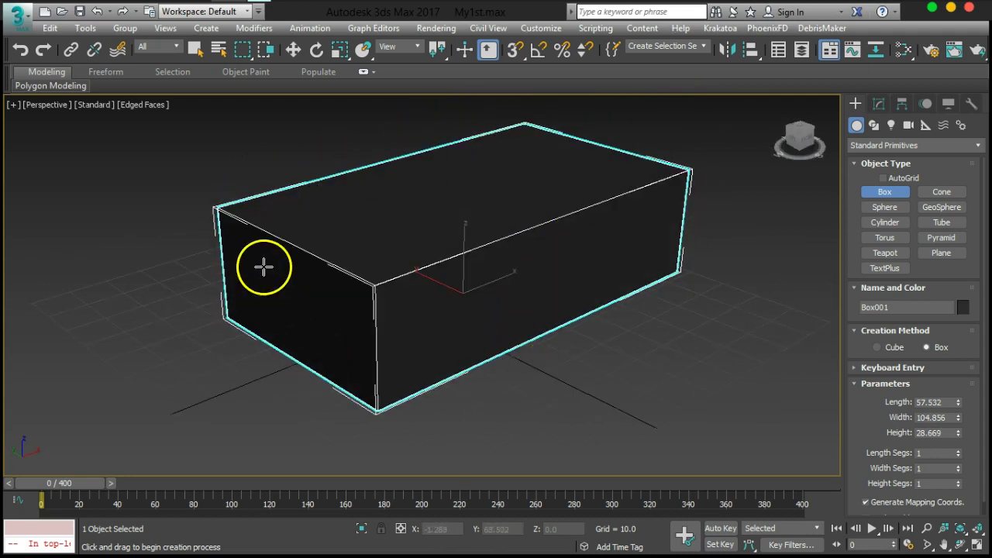
left_click_drag(872, 443, 871, 401)
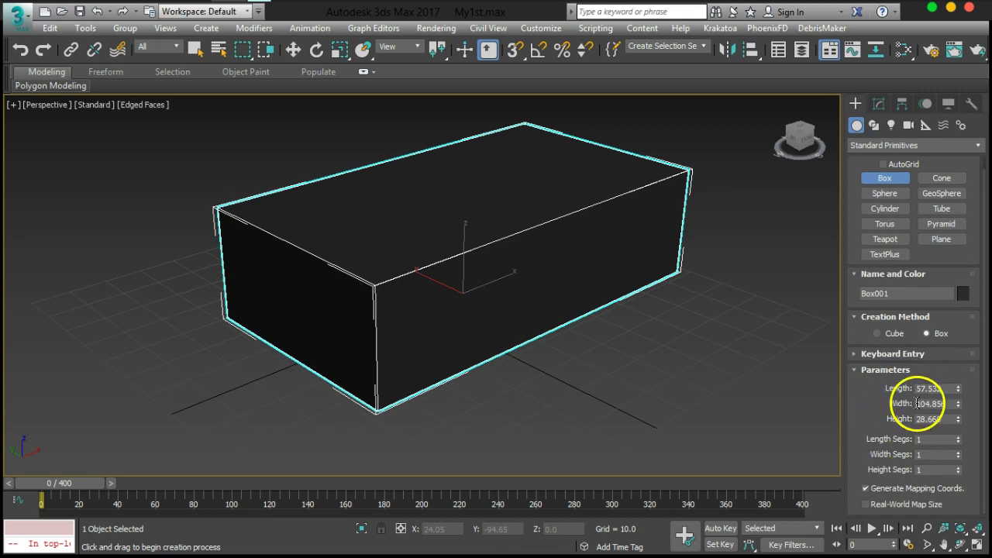
right_click(602, 387)
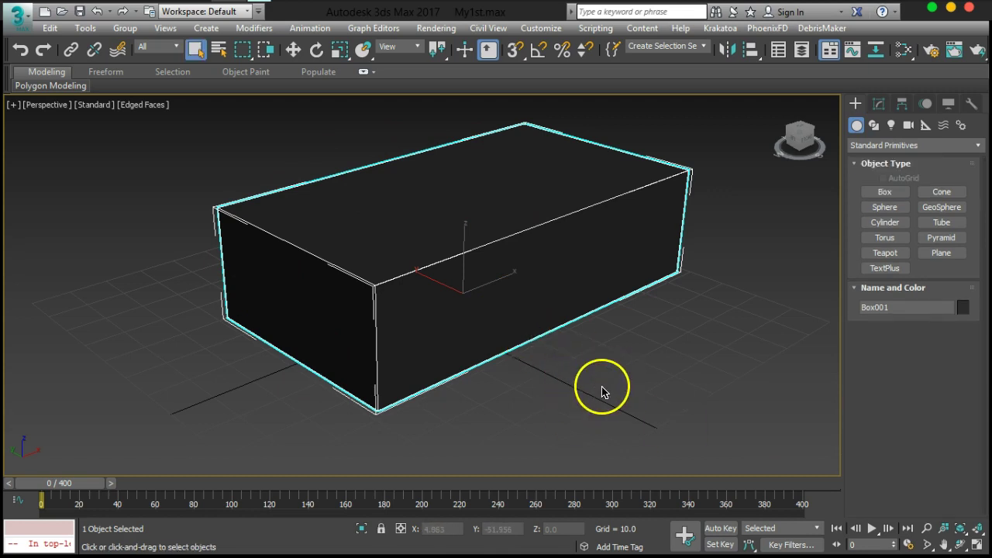
left_click(735, 290)
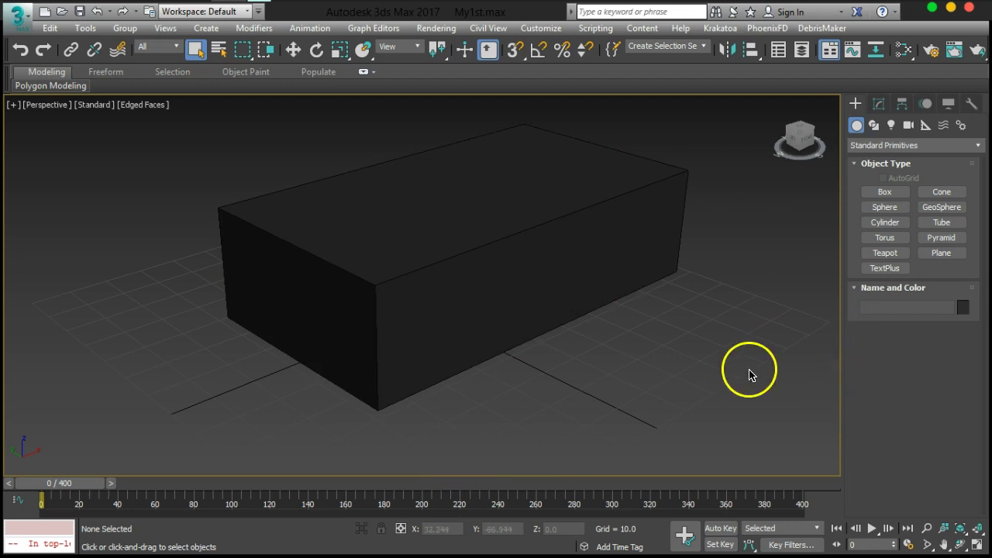
- Resize the box to a length of about 69.6, a width of about 133.2 and a height of about 36.7
left_click(498, 319)
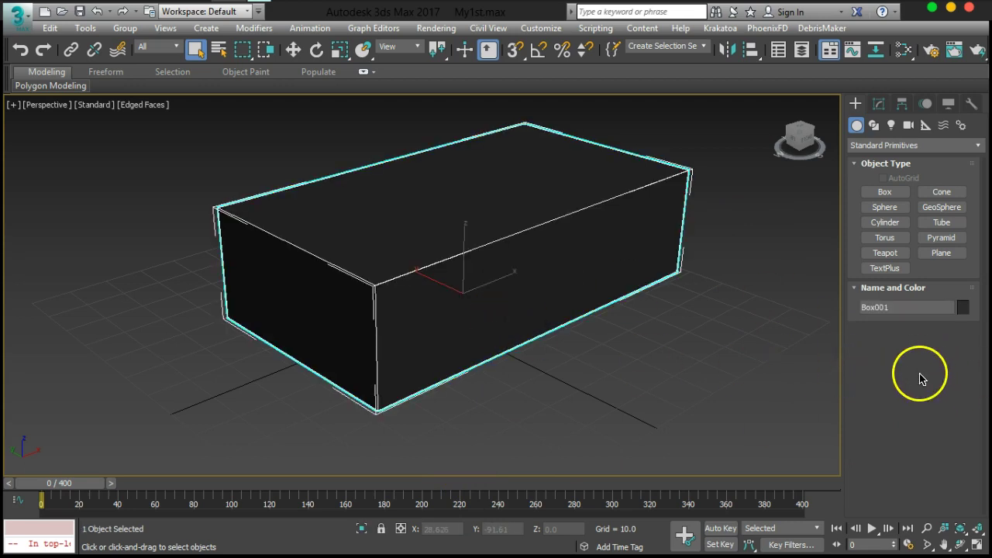
left_click(880, 107)
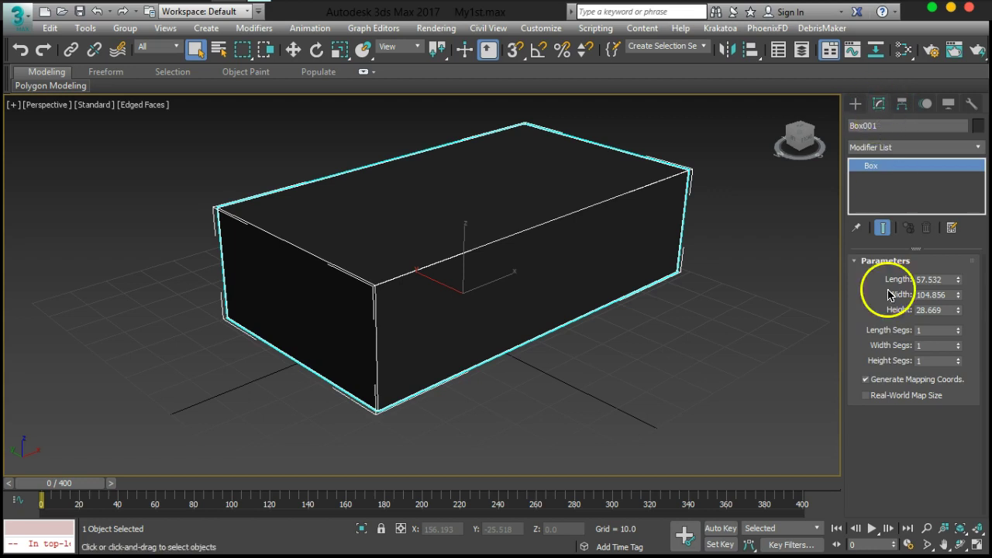
mouse_move(958, 279)
left_mouse_down()
mouse_move(966, 286)
mouse_move(960, 262)
mouse_move(968, 306)
mouse_move(957, 266)
mouse_move(955, 305)
mouse_move(959, 273)
mouse_move(955, 294)
left_mouse_up()
mouse_move(566, 315)
middle_mouse_down("alt")
mouse_move(569, 344)
mouse_move(566, 333)
middle_mouse_up("alt")
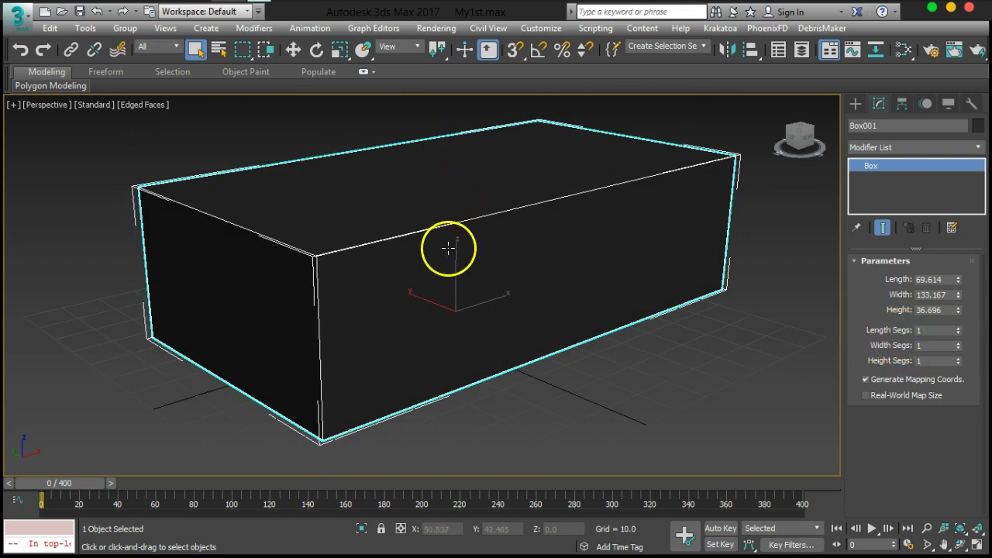
- Set the box's length segments to 4
left_click(957, 328)
left_click(958, 328)
left_click(958, 328)
left_click(393, 223)
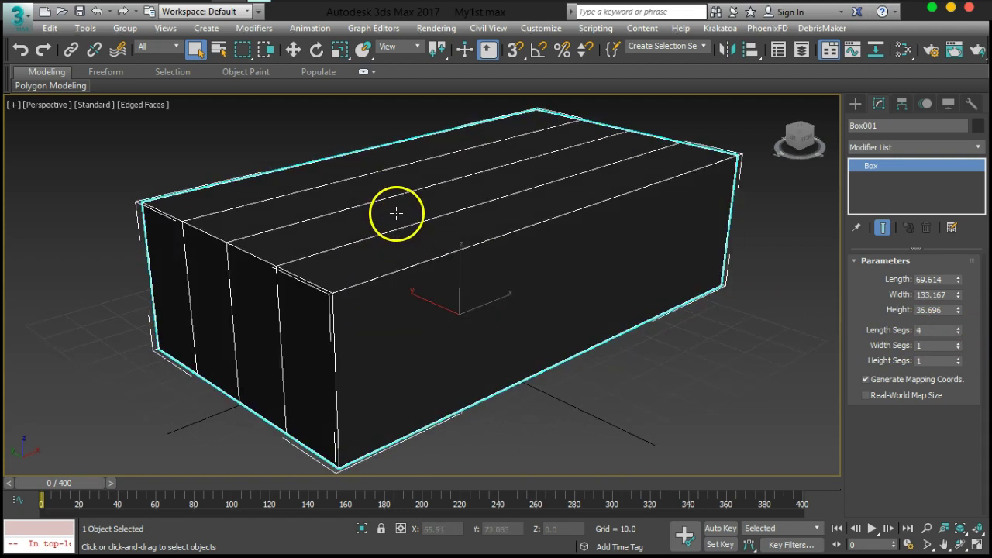
- Switch the viewport's edged faces display off and back on to compare how the box's segments are shown
key("F4")
left_click(463, 311)
left_click(547, 342)
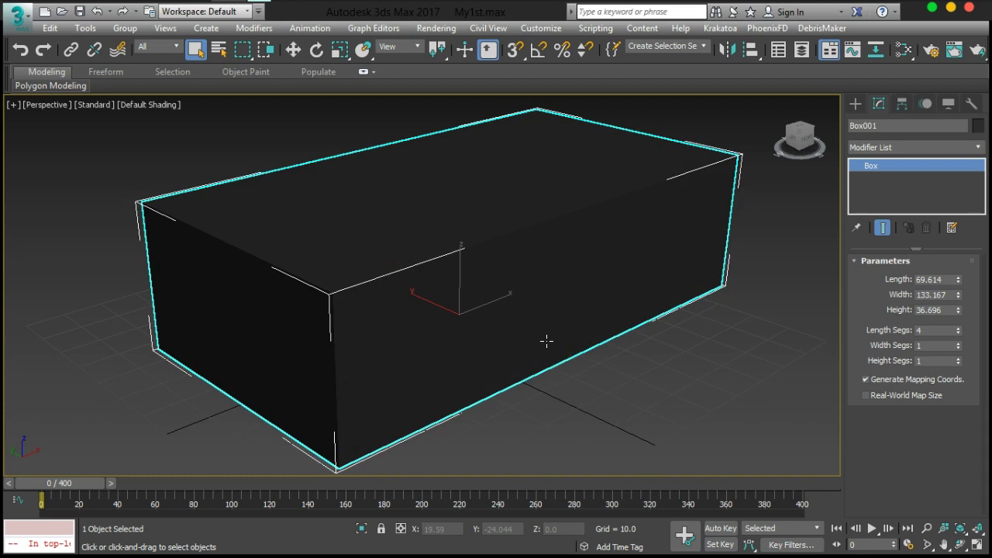
left_click(960, 329)
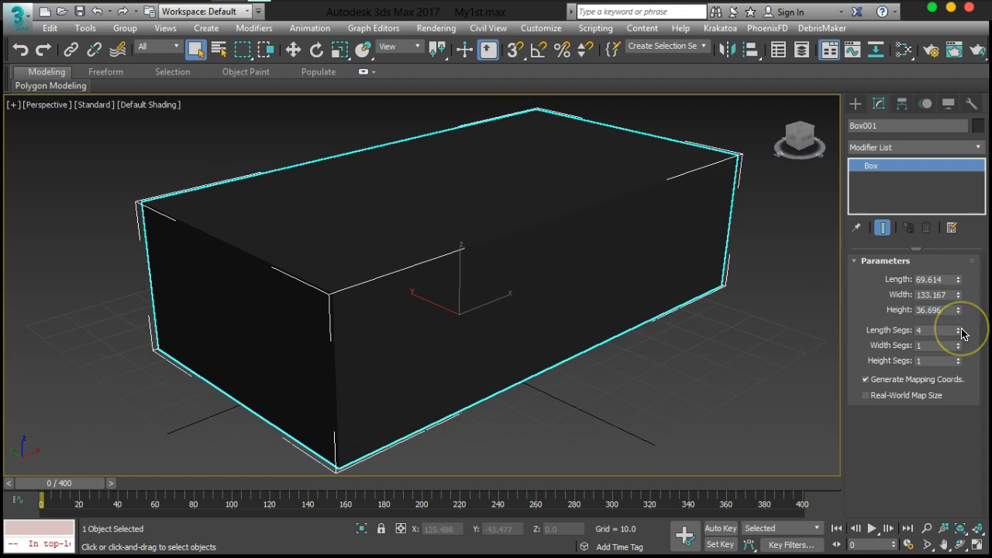
key("F4")
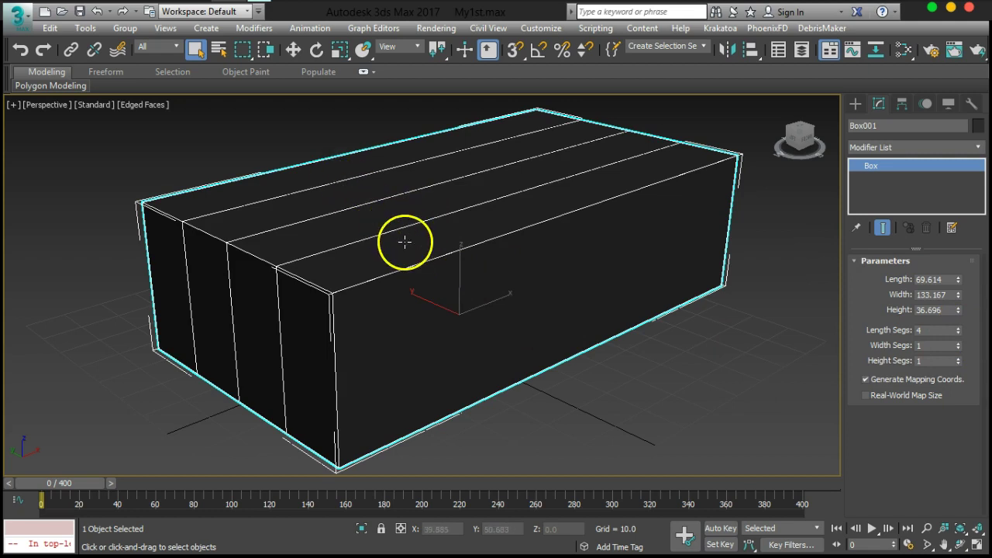
- Set the box's width segments to 5 and its height segments to 4
left_click(960, 343)
left_click(959, 344)
left_click(960, 343)
left_click(959, 343)
left_click(960, 358)
left_click(959, 358)
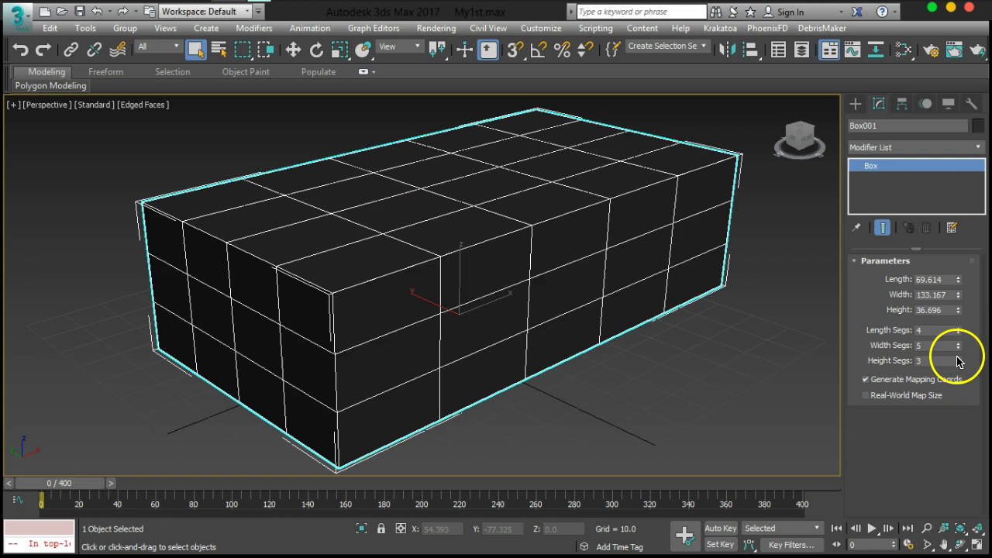
mouse_move(687, 310)
middle_mouse_down("alt")
mouse_move(554, 273)
mouse_move(660, 309)
mouse_move(703, 310)
middle_mouse_up("alt")
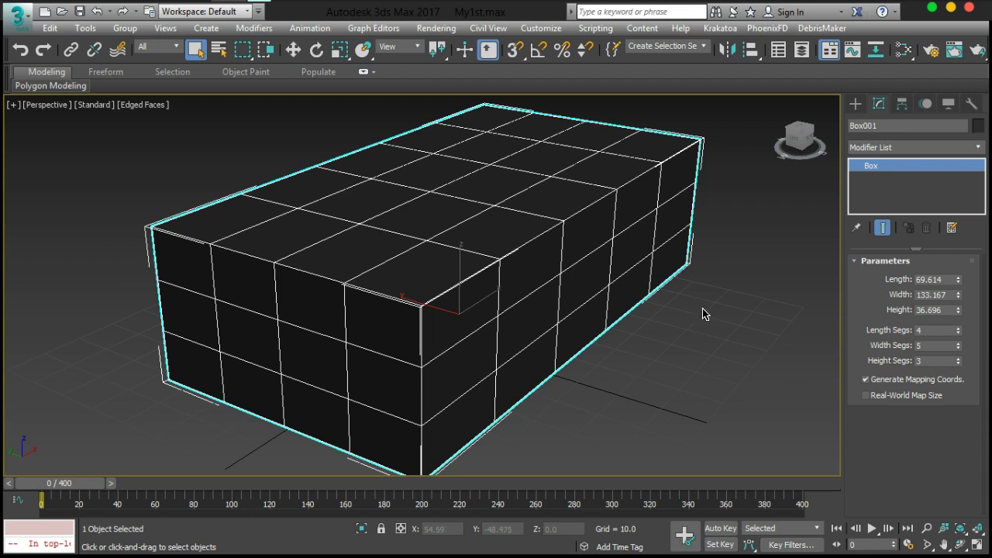
middle_click_drag(703, 313, 566, 343, "alt")
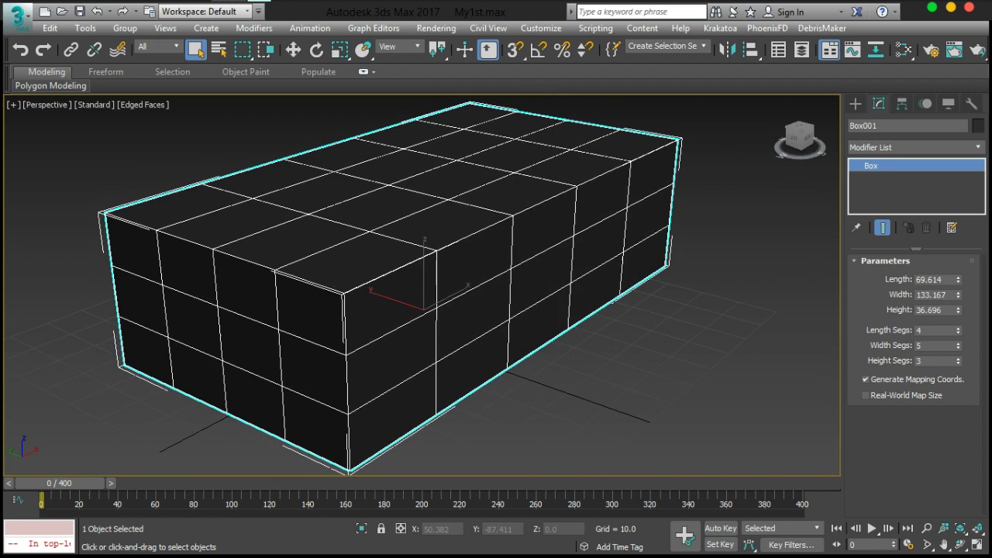
left_click(959, 359)
middle_click_drag(631, 386, 589, 383, "alt")
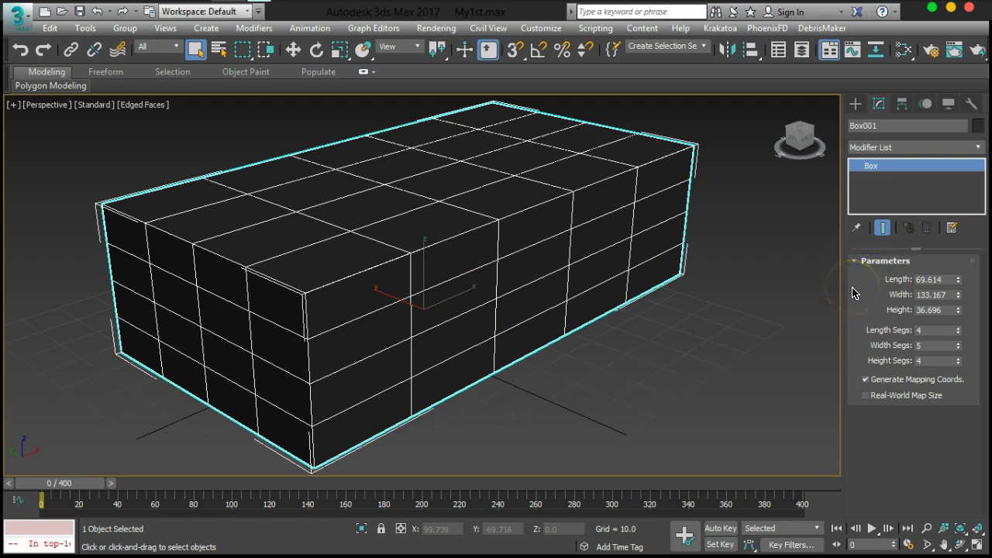
- Compare the creation options with the box's modify parameters, and examine the segmented box from several angles
left_click(856, 103)
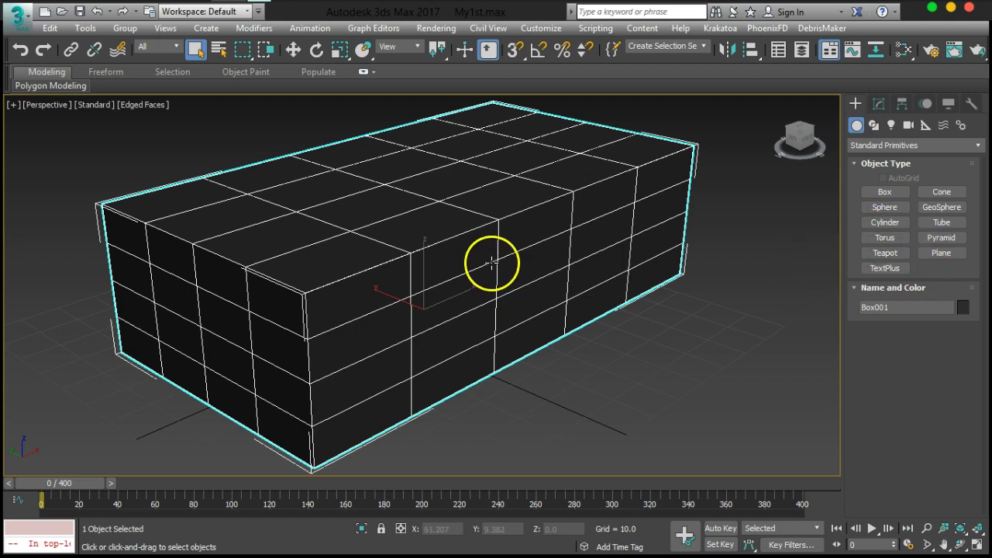
left_click(879, 103)
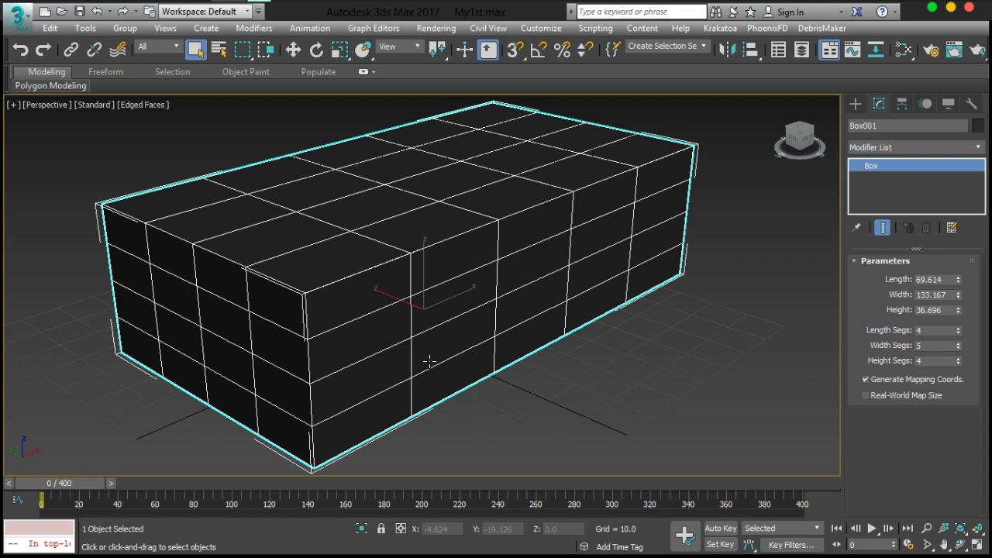
middle_click_drag(500, 314, 512, 326, "alt")
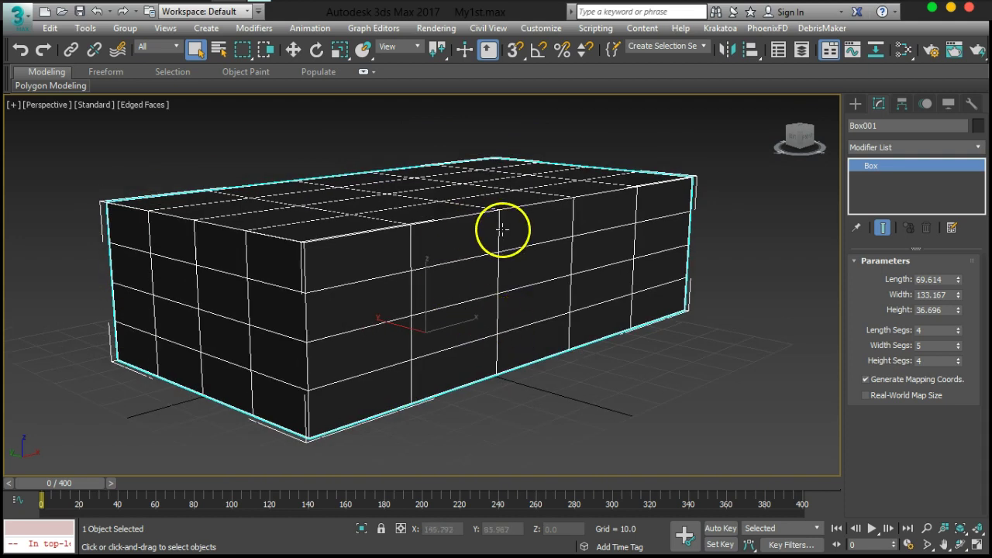
middle_click_drag(503, 230, 465, 261, "alt")
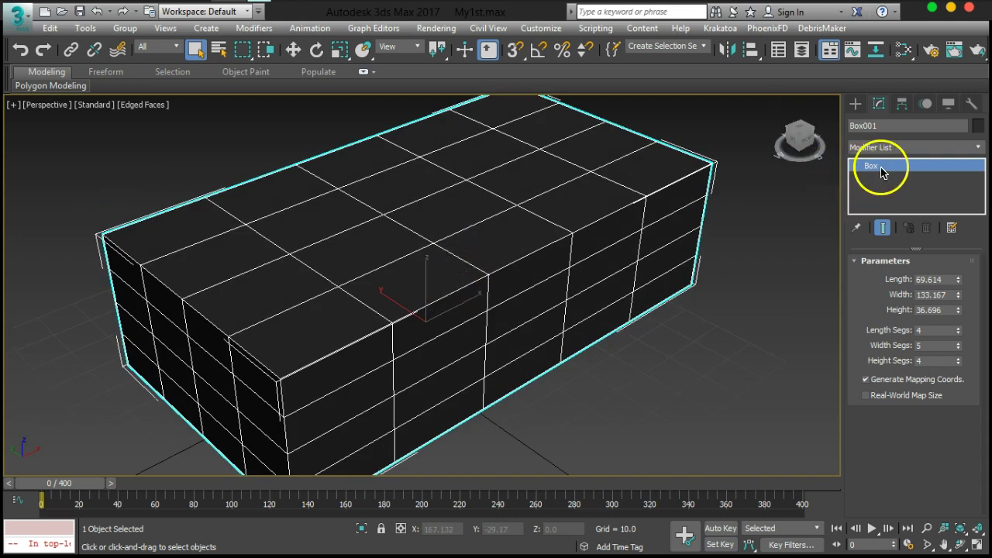
middle_click_drag(476, 343, 478, 307, "alt")
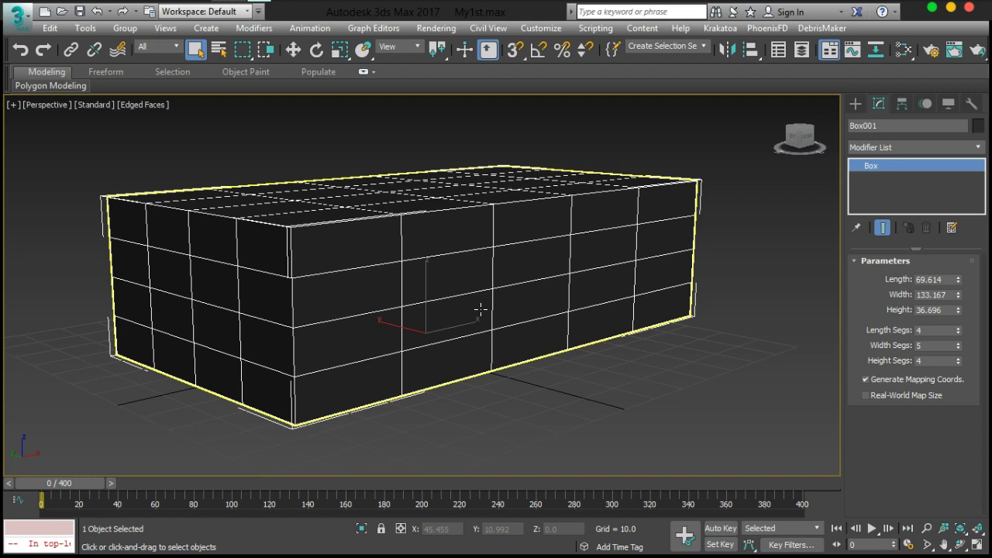
mouse_move(480, 309)
middle_mouse_down("alt")
mouse_move(488, 282)
mouse_move(483, 326)
mouse_move(464, 311)
middle_mouse_up("alt")
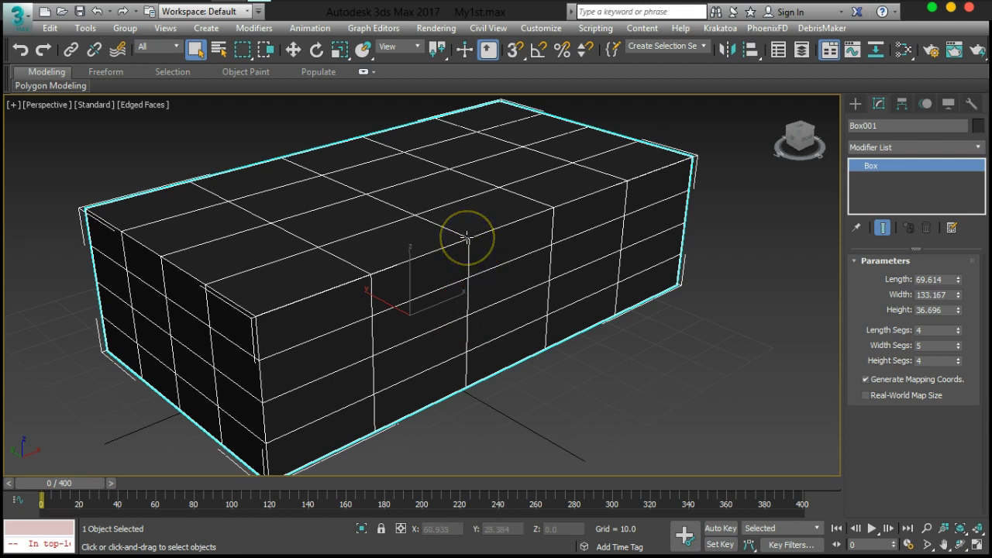
left_click(483, 255)
- Return to the Standard Primitives creation options and delete the box
left_click(863, 126)
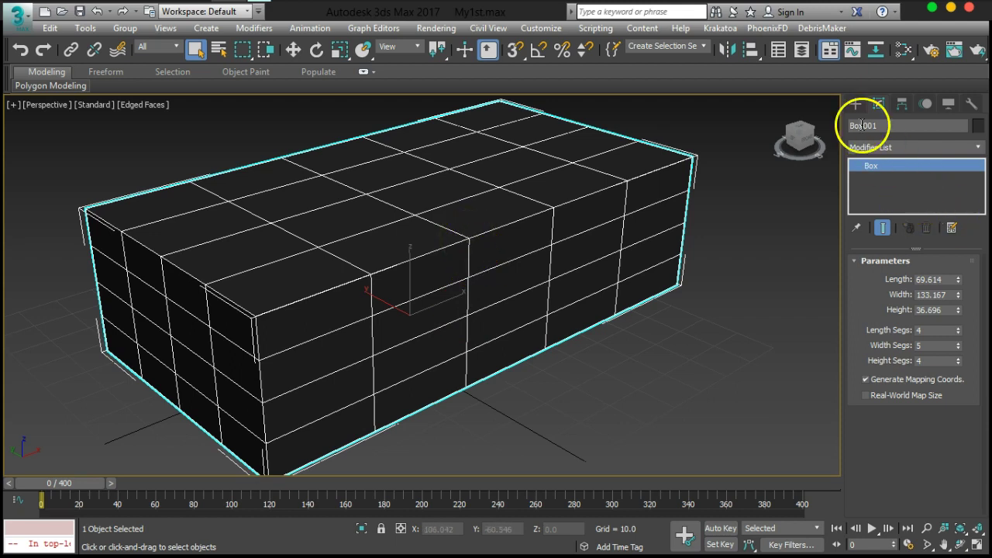
left_click(856, 103)
middle_click_drag(760, 250, 456, 266, "alt")
key("Delete")
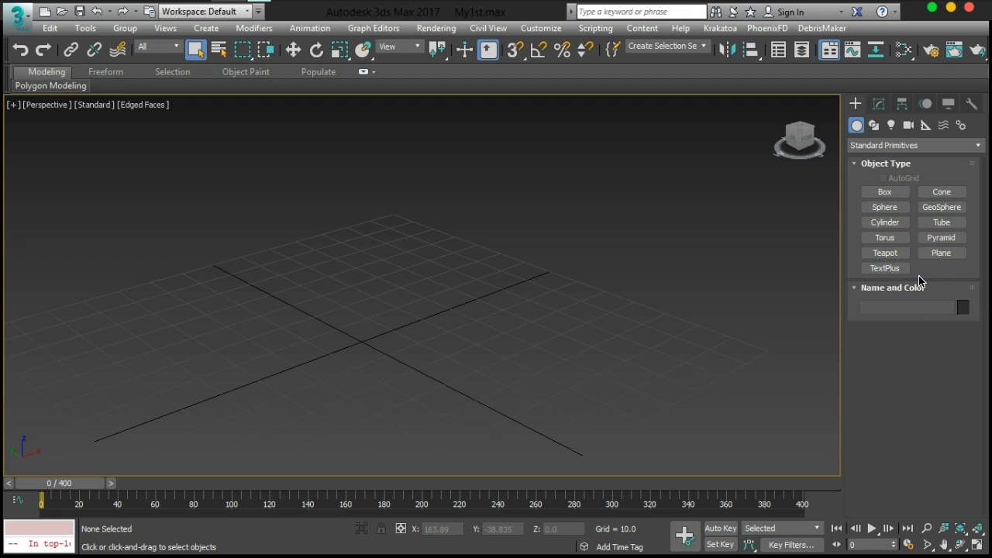
- Draw a tube around the grid's center with radii of about 62.4 and 48.7 and a height of about 39.5
left_click(929, 224)
middle_click_drag(317, 334, 417, 268)
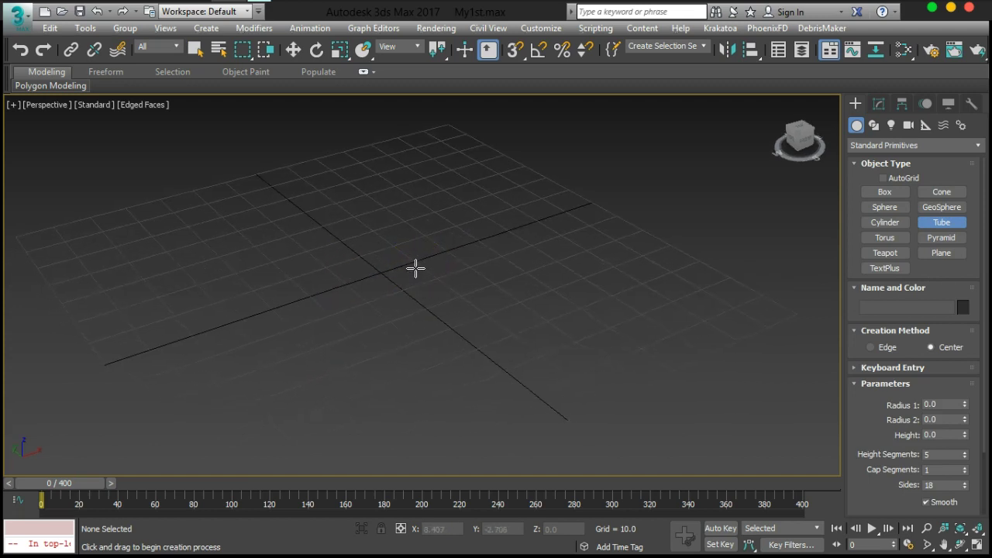
left_click_drag(397, 271, 563, 385)
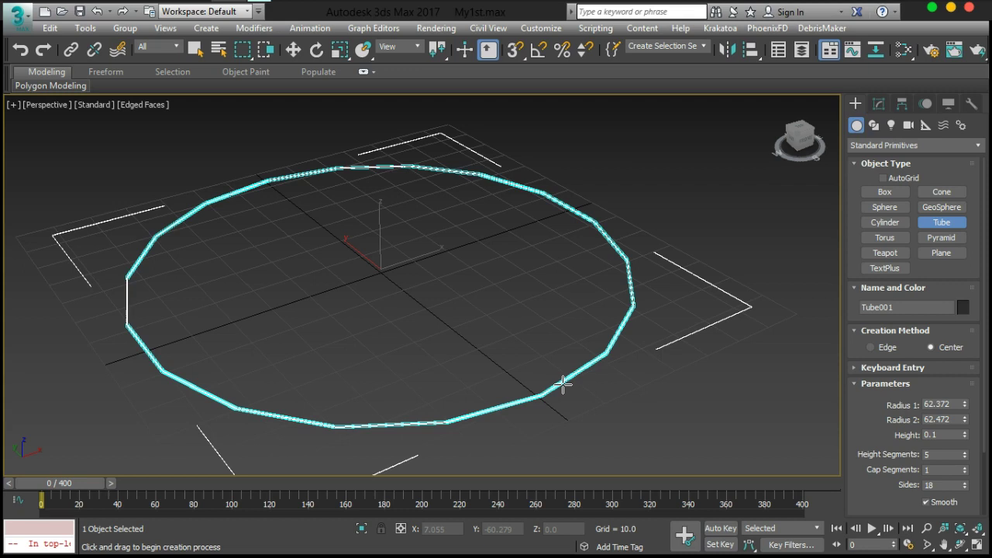
left_click_drag(563, 385, 528, 349)
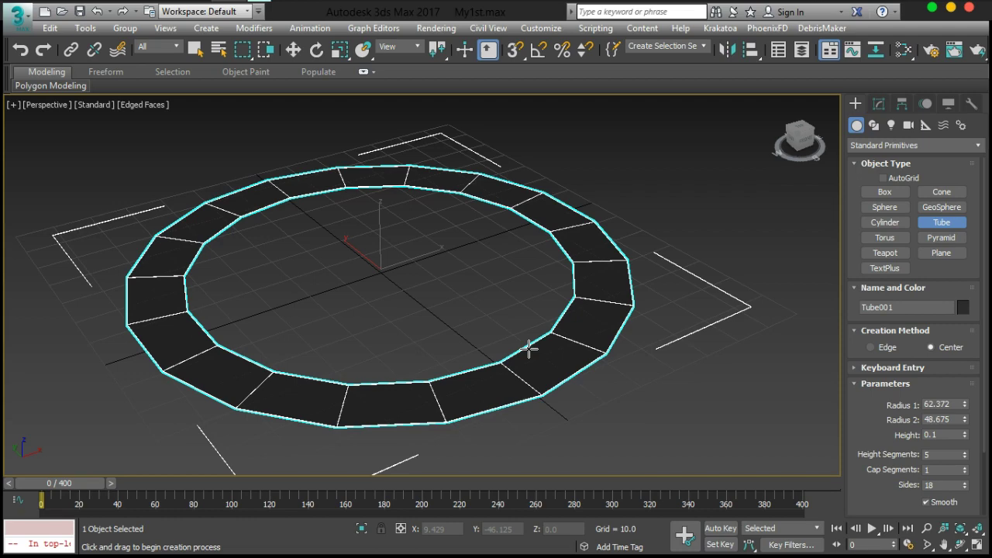
left_click_drag(529, 350, 509, 168)
left_click(509, 168)
middle_click_drag(454, 401, 541, 443, "alt")
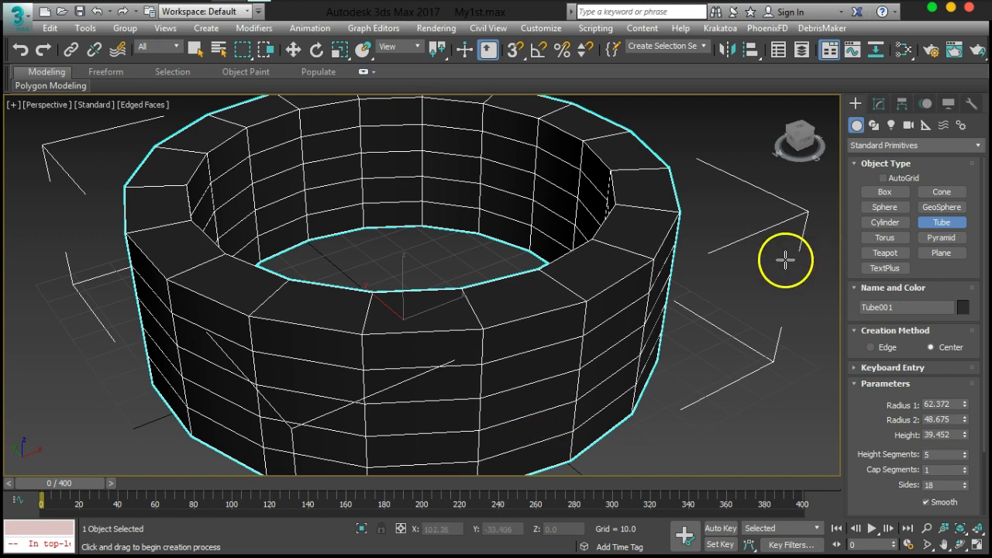
- Modify the tube to radii of about 65.5 and 52.6, height about 52.5, 9 height segments, 3 cap segments and 200 sides
left_click(880, 104)
mouse_move(966, 282)
left_mouse_down()
mouse_move(968, 268)
mouse_move(968, 301)
mouse_move(964, 268)
mouse_move(969, 305)
mouse_move(966, 288)
left_mouse_up()
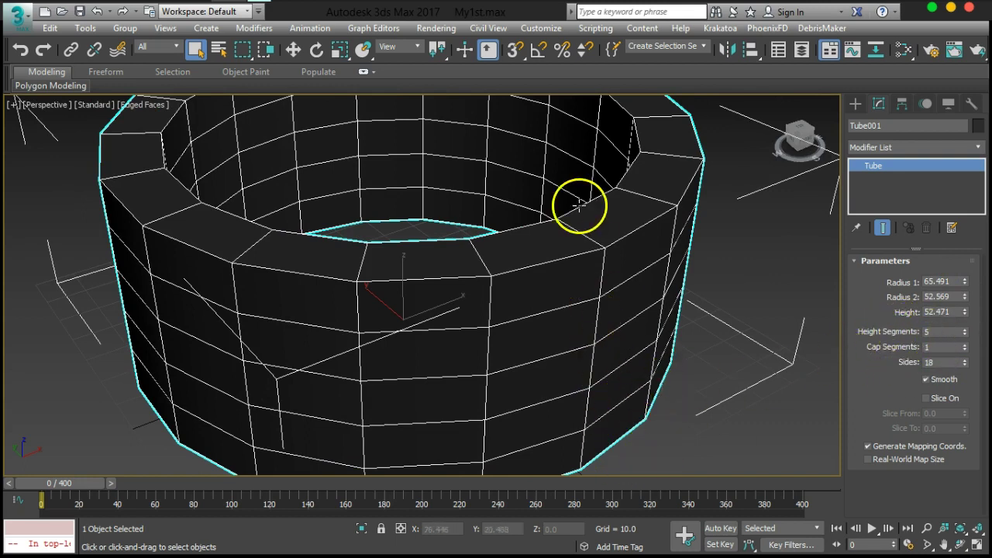
left_click_drag(965, 332, 906, 71)
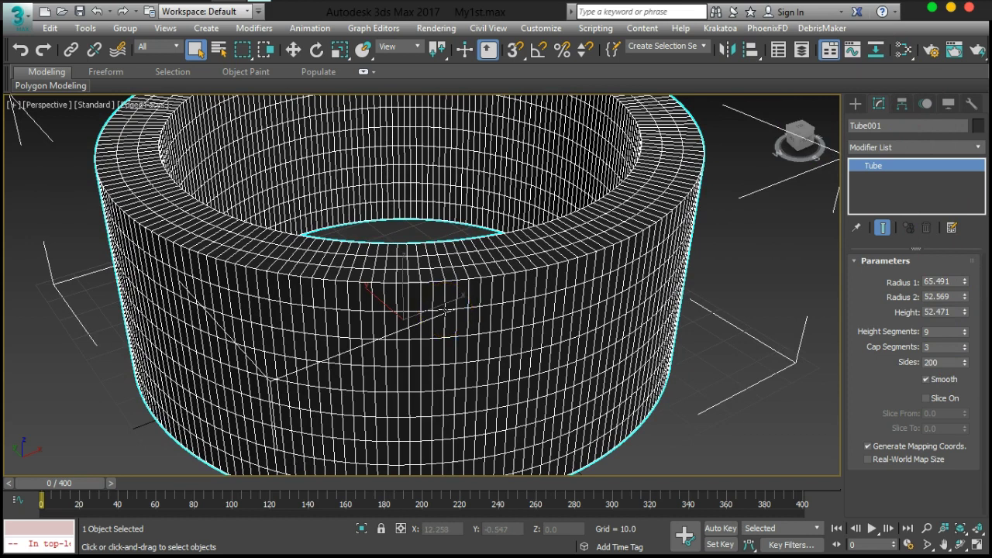